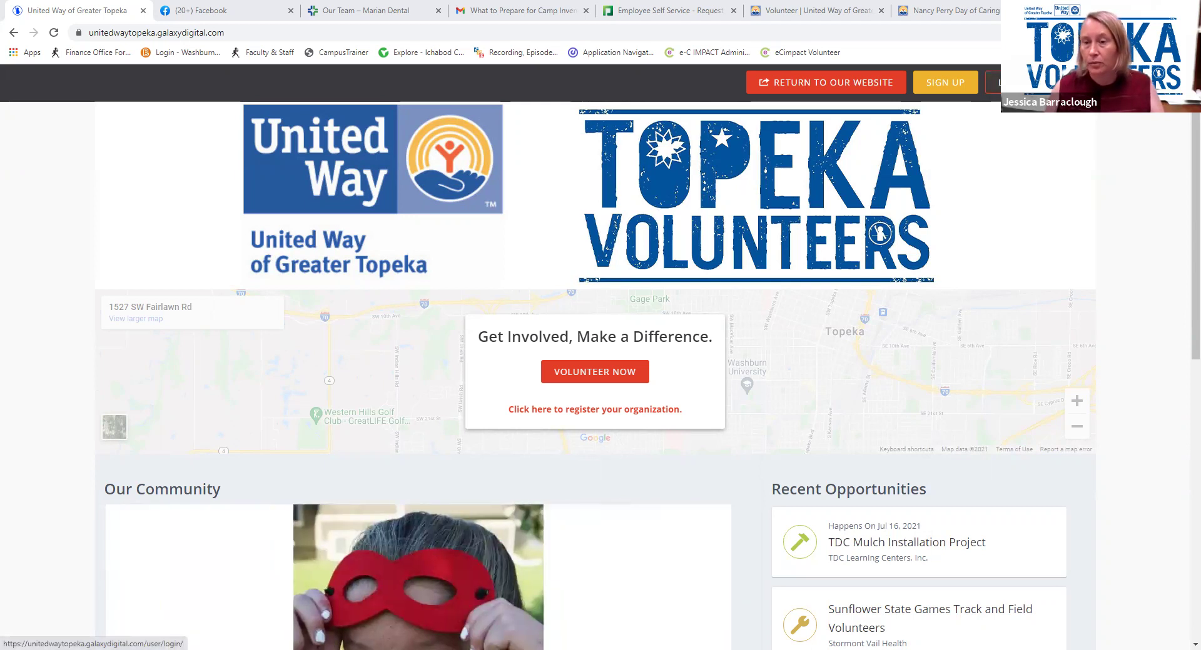
Go to the Topeka Volunteers login page from the site header
left_click(994, 82)
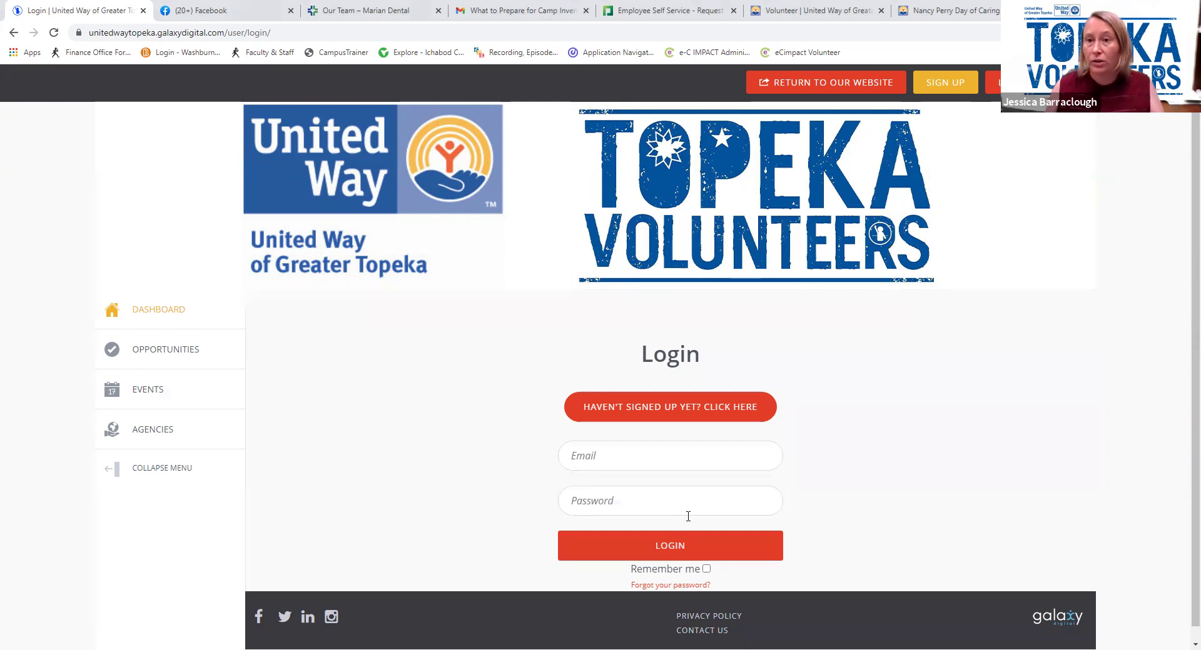
Open the volunteer Create an Account form and look through its fields
left_click(961, 82)
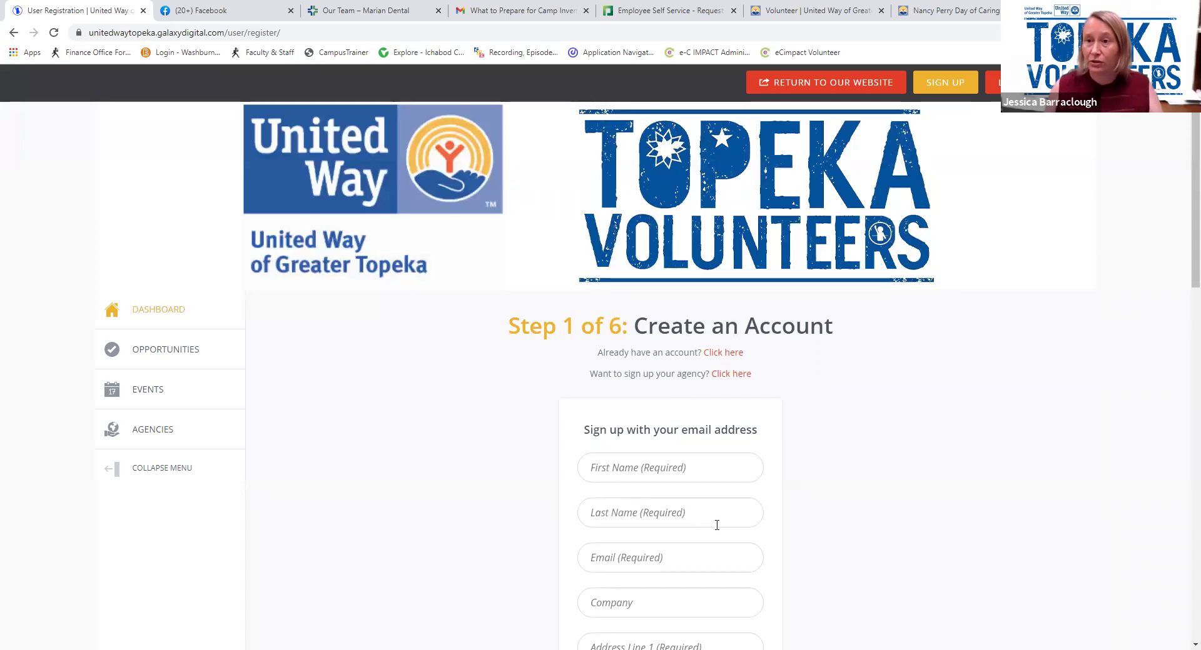
scroll(722, 369, "down", 2)
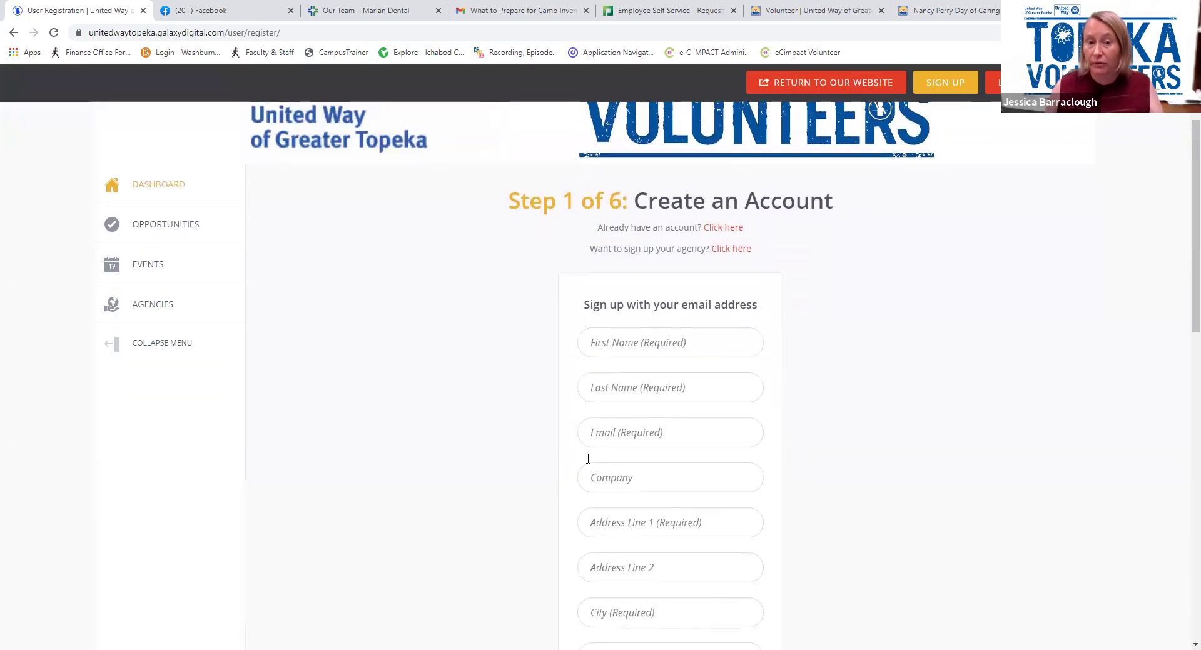
scroll(596, 457, "down", 10)
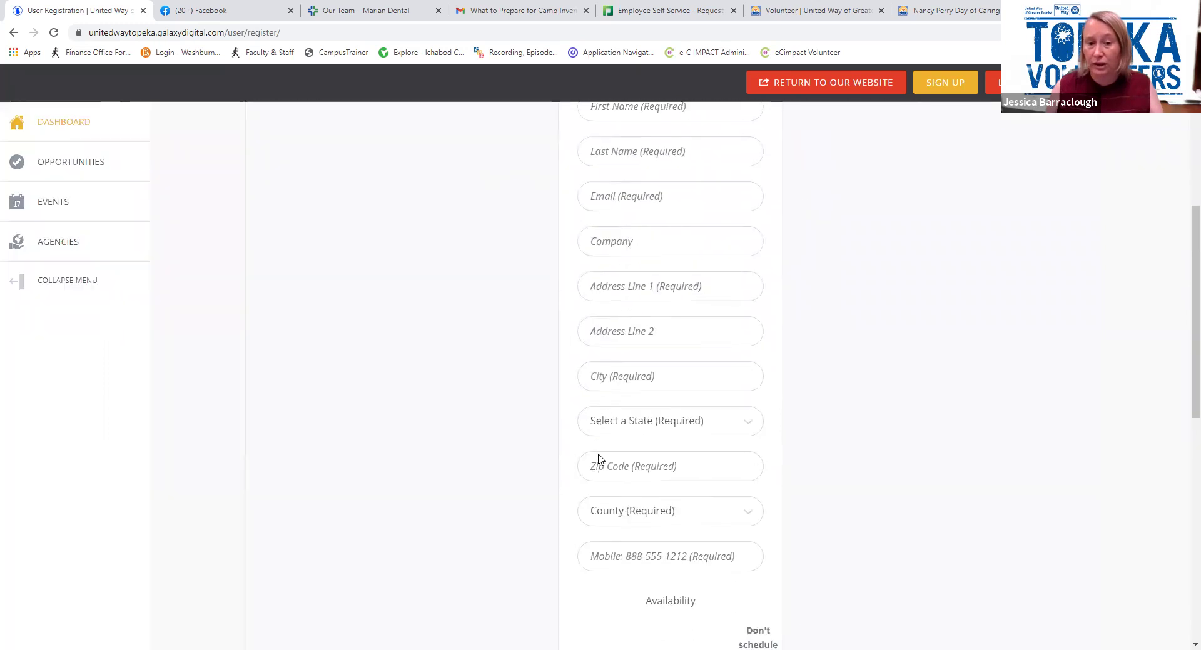
scroll(600, 460, "up", 4)
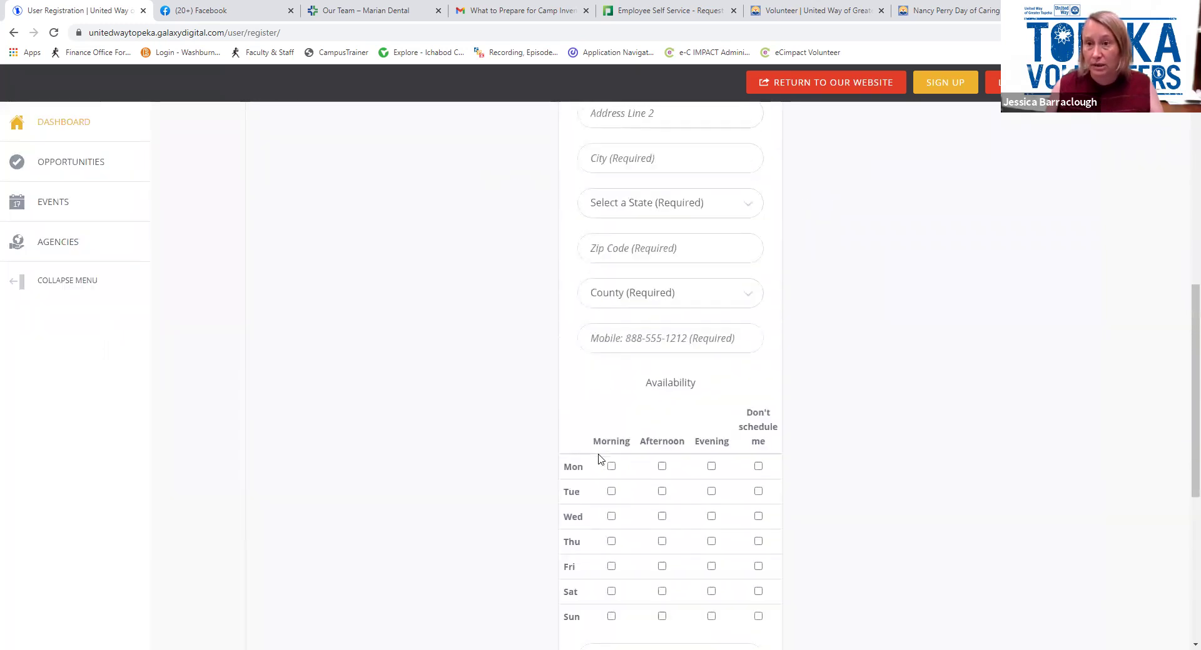
scroll(601, 460, "up", 8)
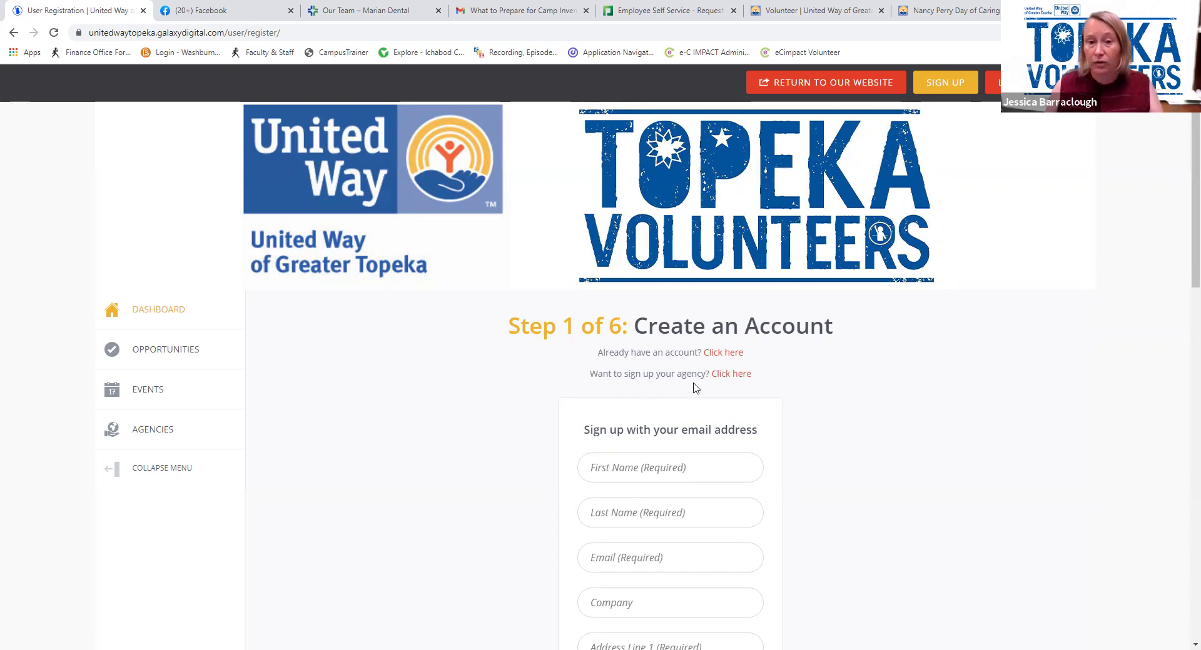
Switch to the Sign Up Your Agency form and review its fields
left_click(733, 375)
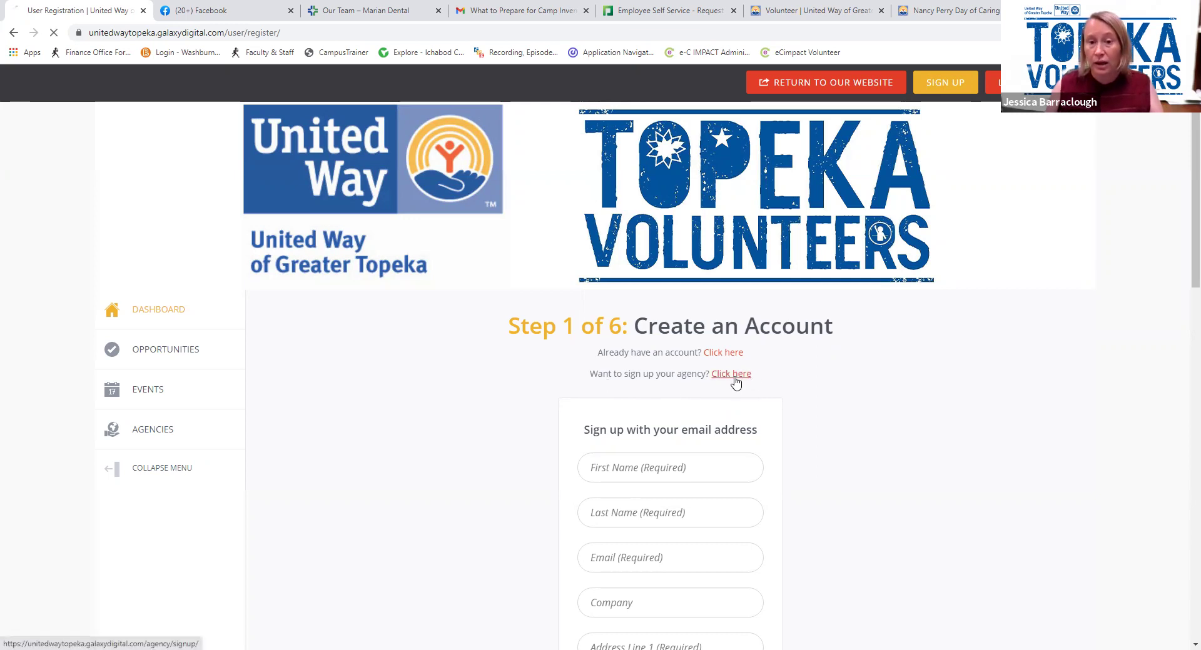
scroll(737, 369, "down", 4)
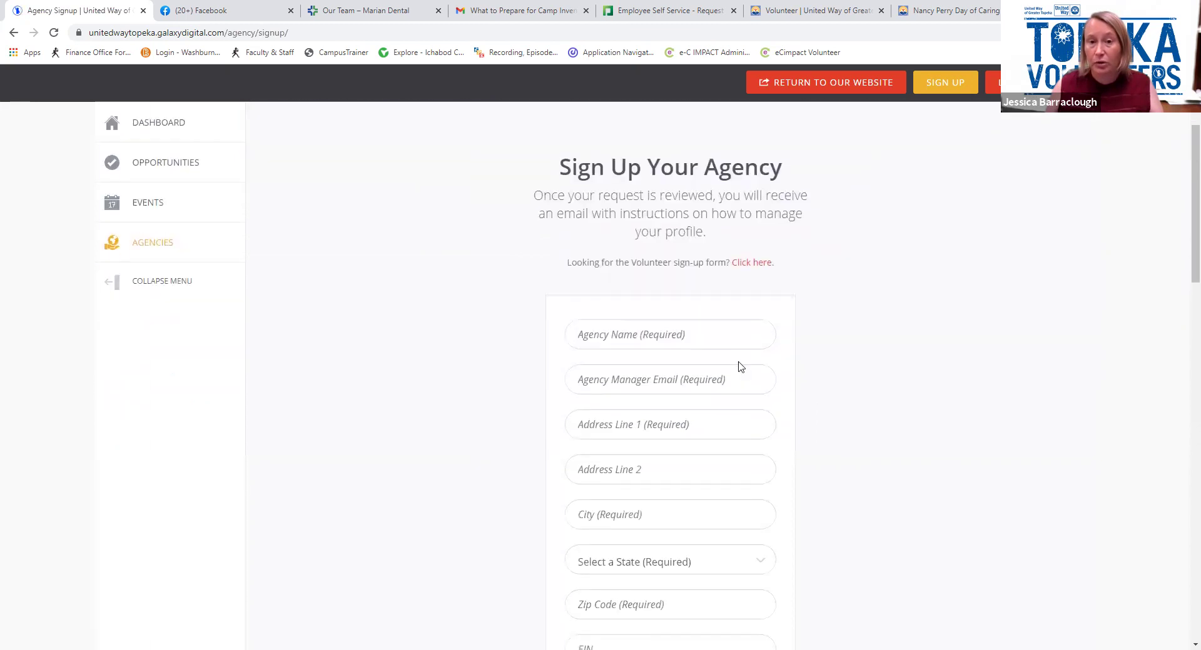
scroll(736, 368, "down", 2)
scroll(748, 375, "up", 3)
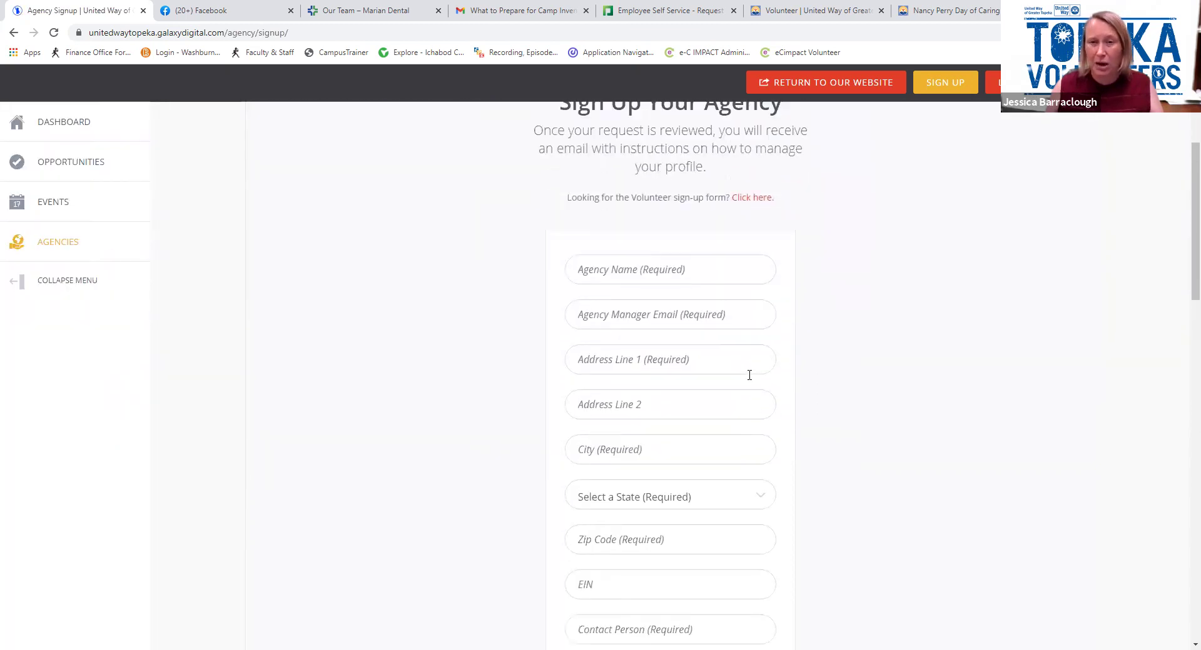
scroll(752, 382, "up", 3)
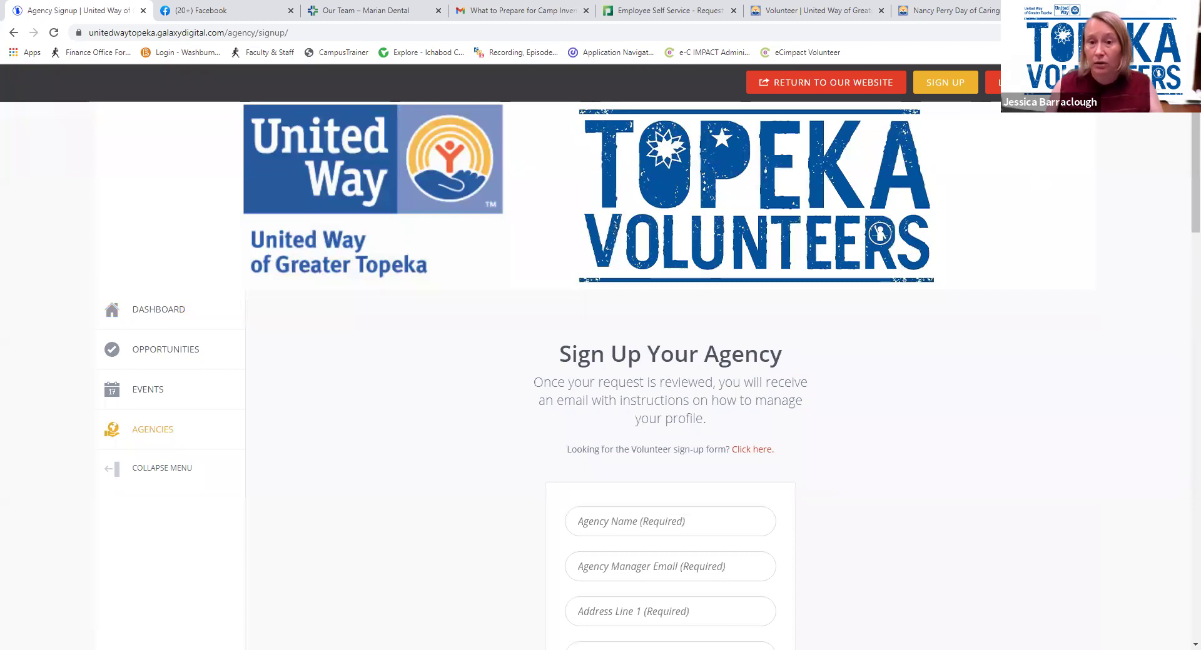
Log in as the agency manager with the saved e-mail and the account password
left_click(684, 460)
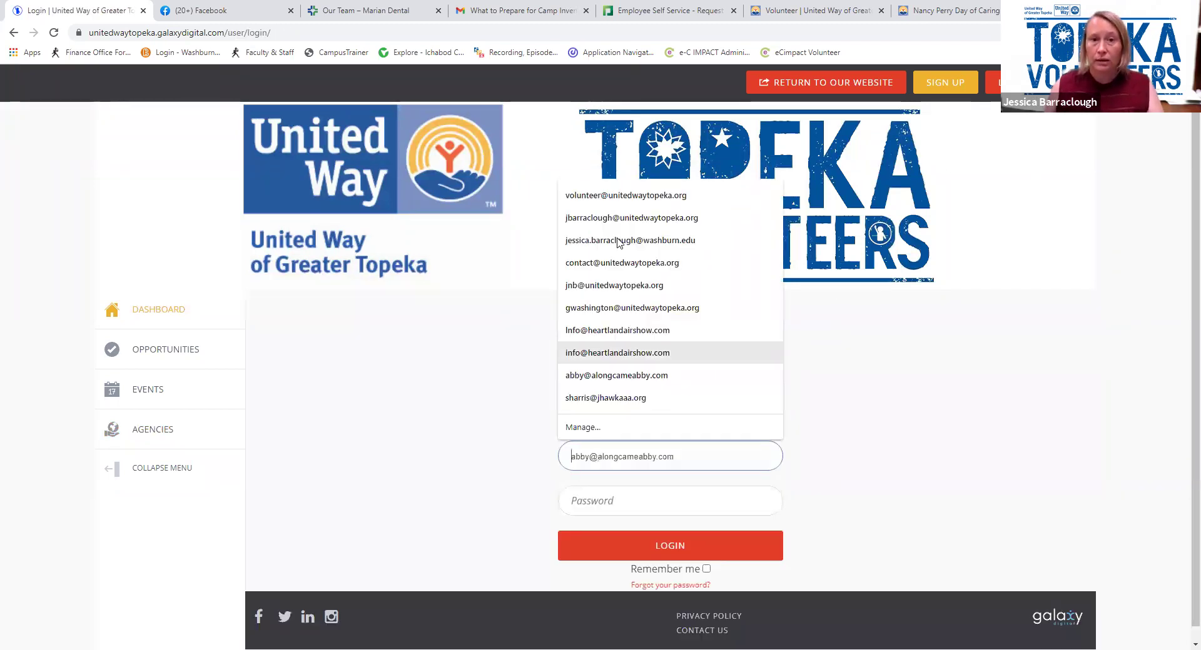
left_click(625, 196)
left_click(625, 501)
type("•")
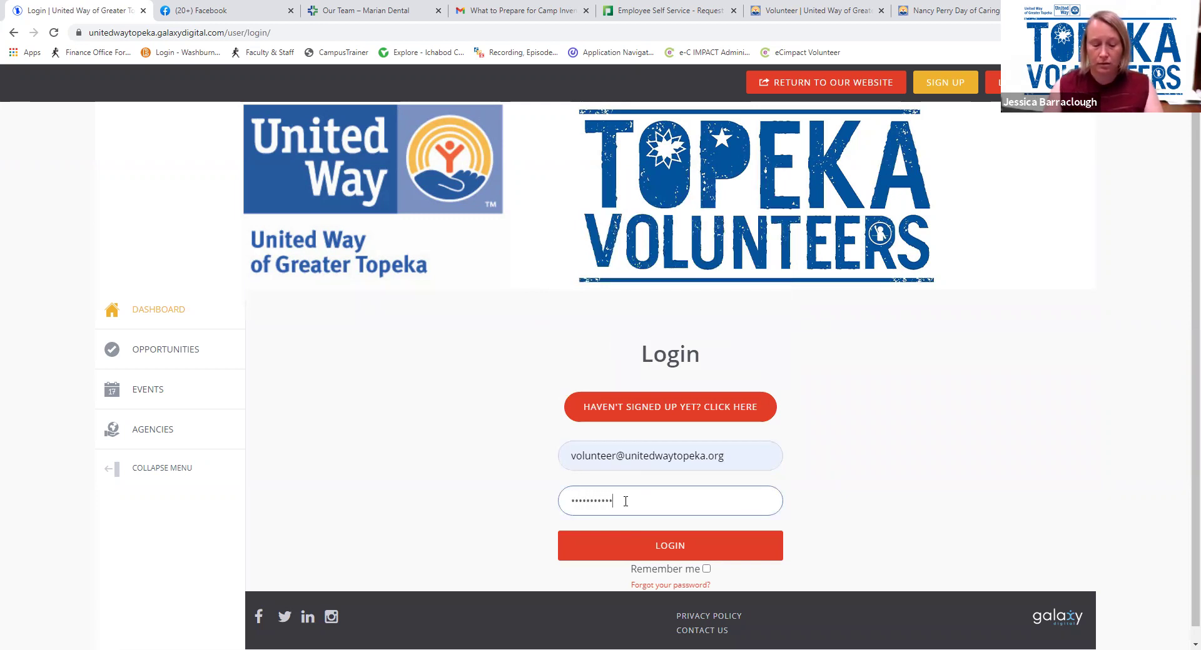
left_click(650, 550)
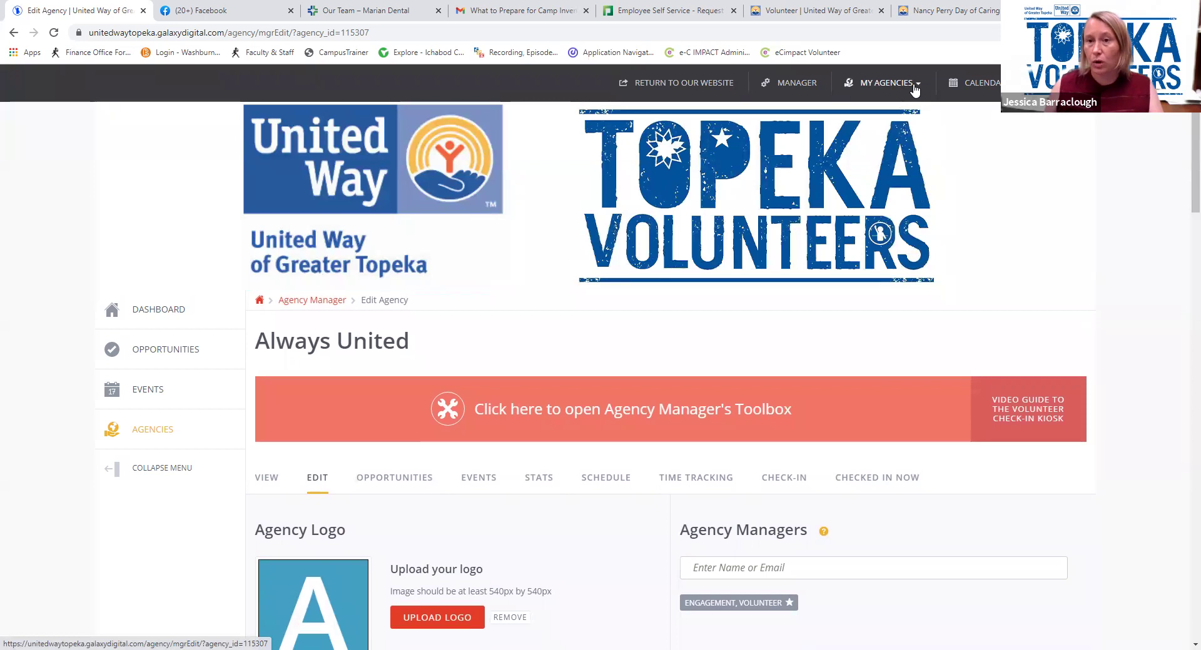
Switch from Always United to United Way of Greater Topeka via My Agencies
left_click(916, 86)
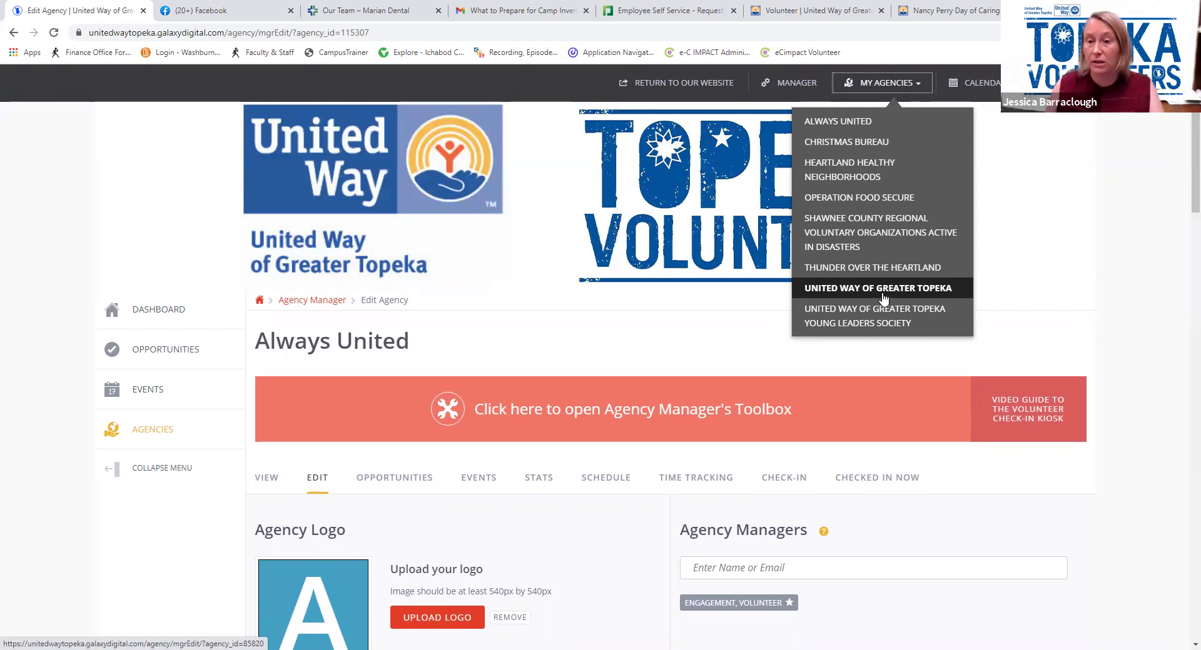
left_click(882, 289)
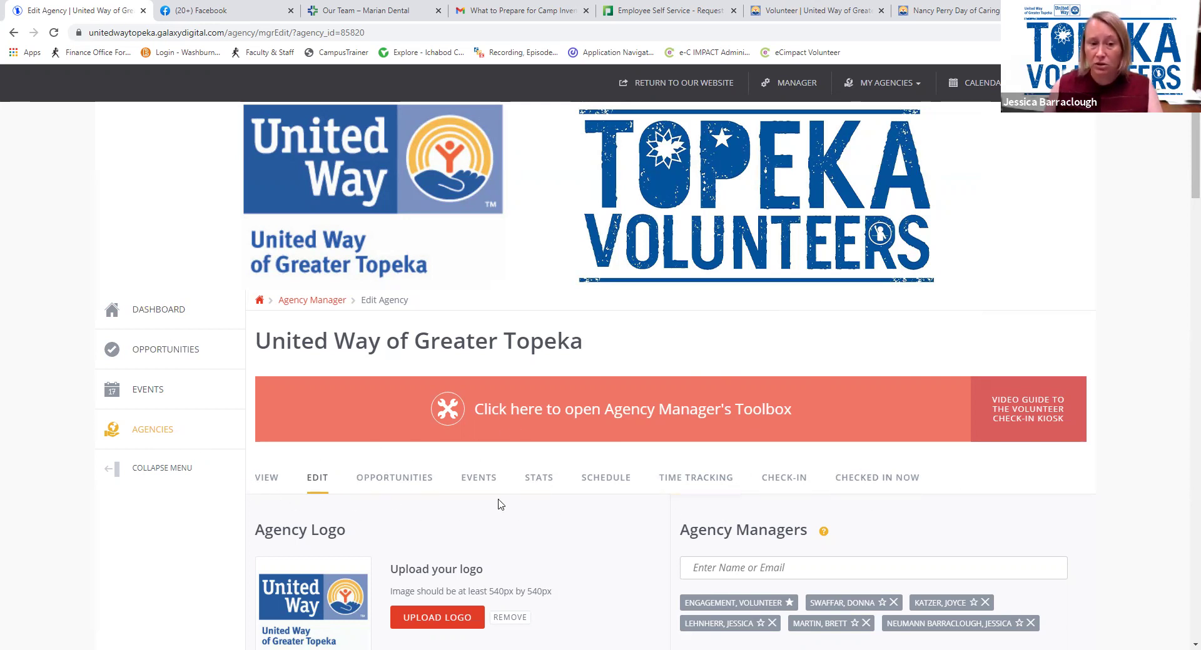
left_click(876, 482)
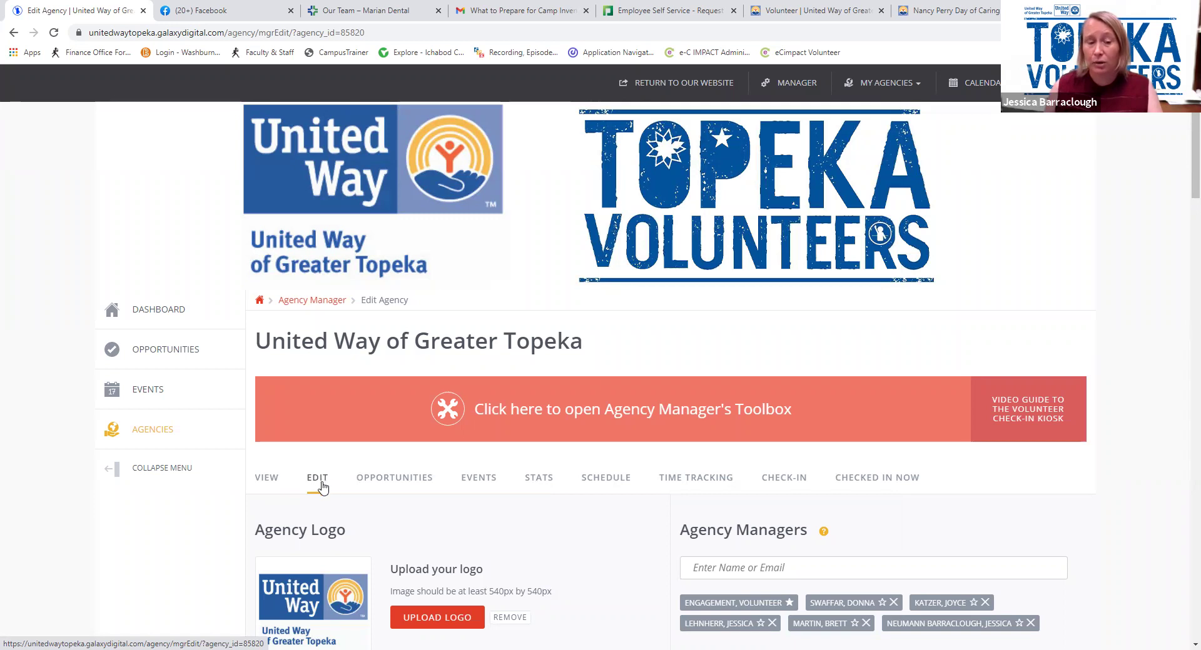
Change the hours of operation to Monday - Friday 8:00am - 5:00pm and update the agency info
scroll(324, 489, "down", 4)
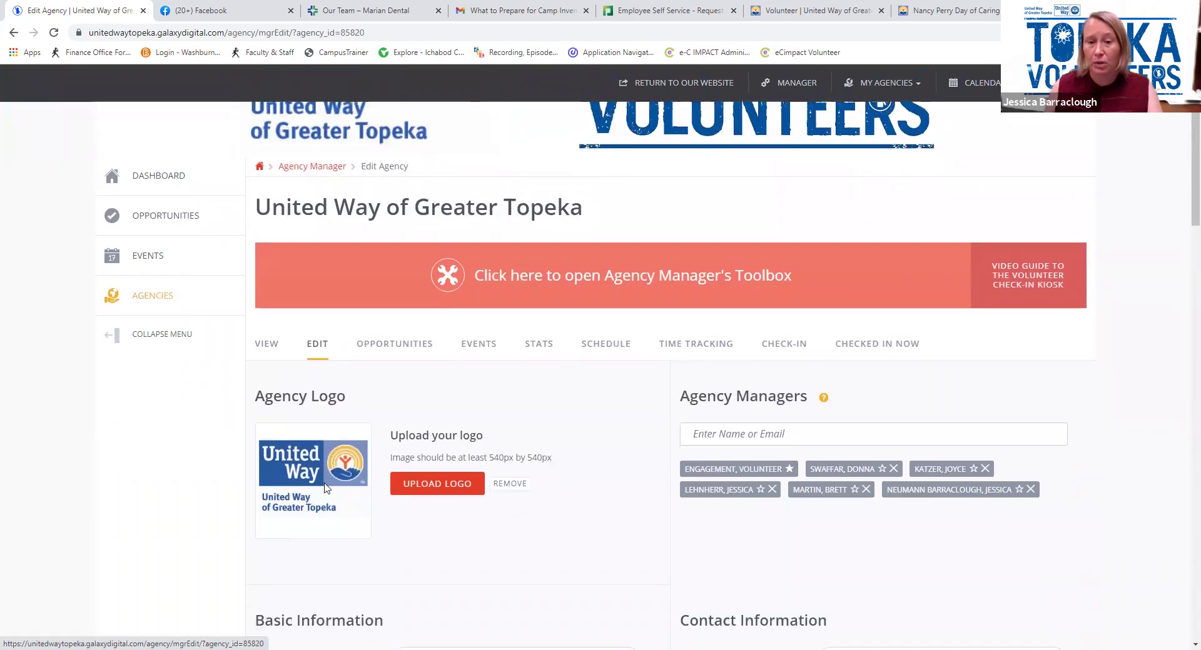
scroll(325, 489, "down", 2)
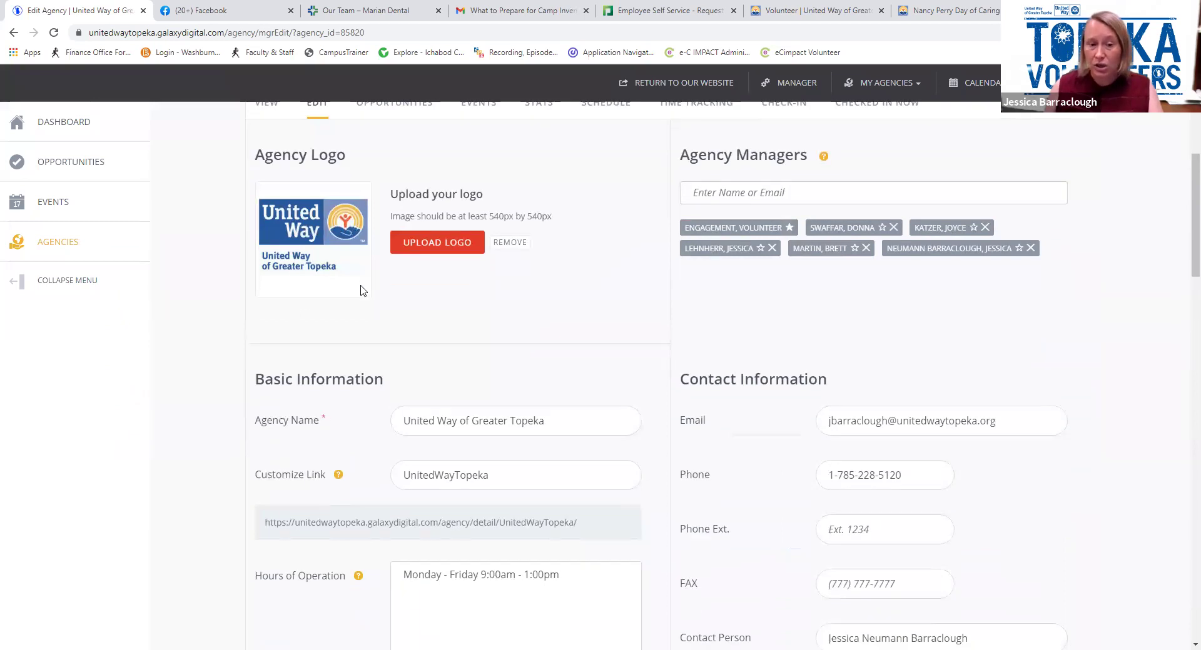
scroll(361, 294, "down", 2)
scroll(361, 294, "down", 5)
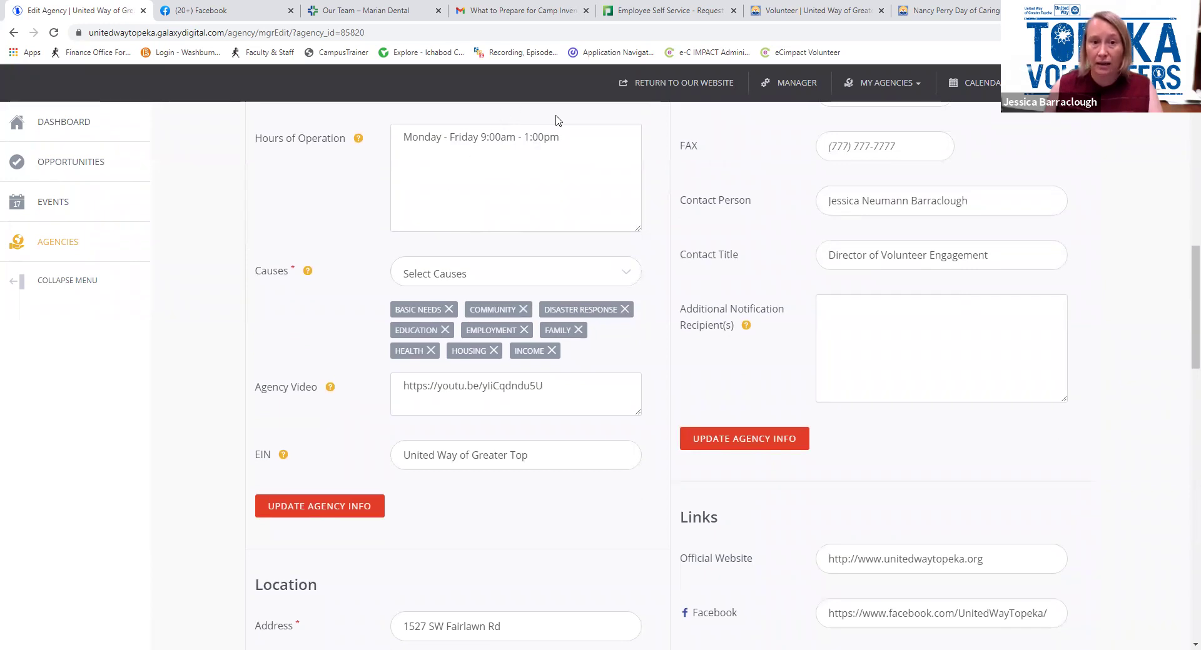
left_click(528, 137)
key("BackSpace")
type("5")
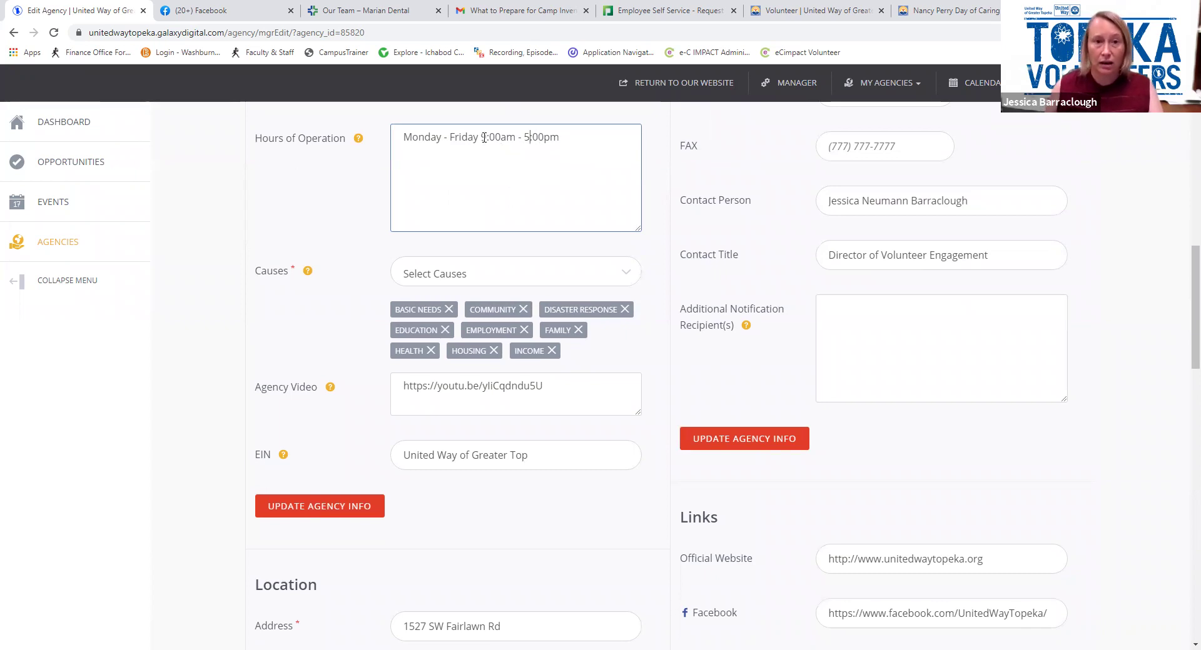
key("BackSpace")
type("8")
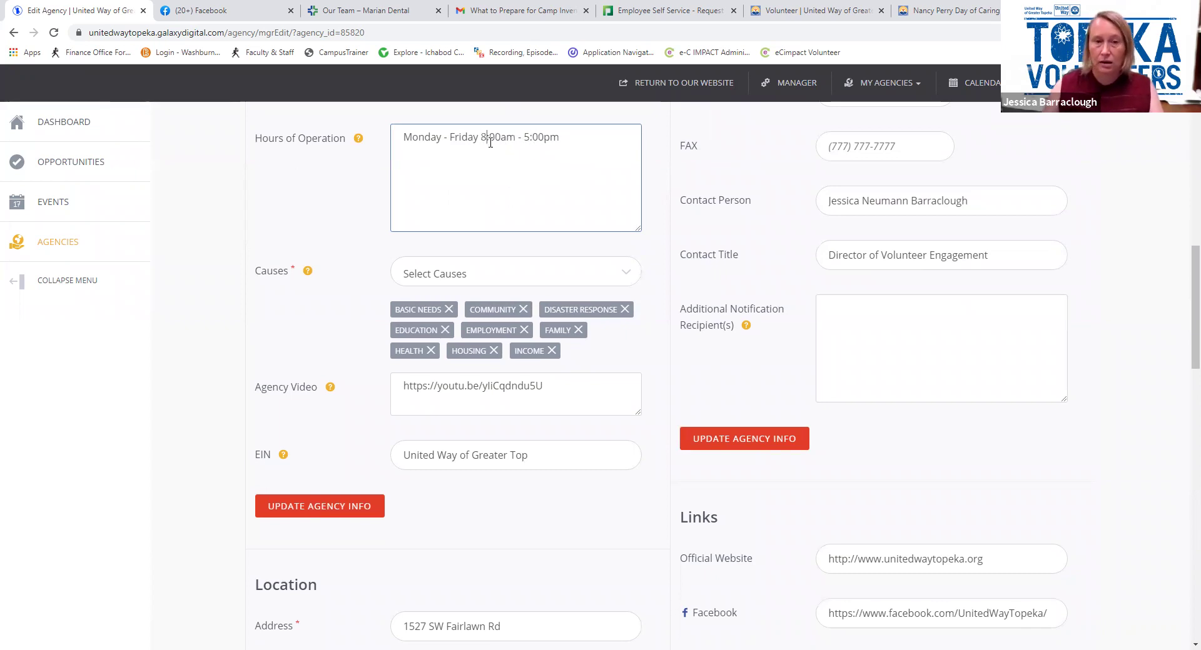
left_click(332, 514)
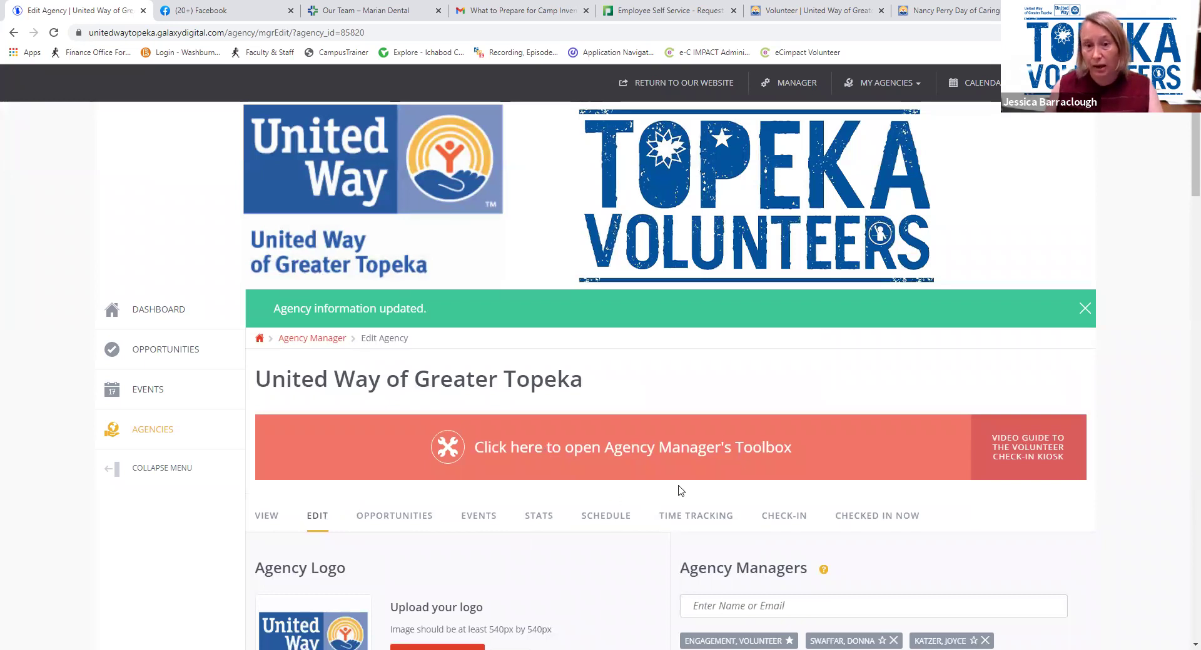
Go to the agency's Opportunities tab
scroll(696, 466, "down", 1)
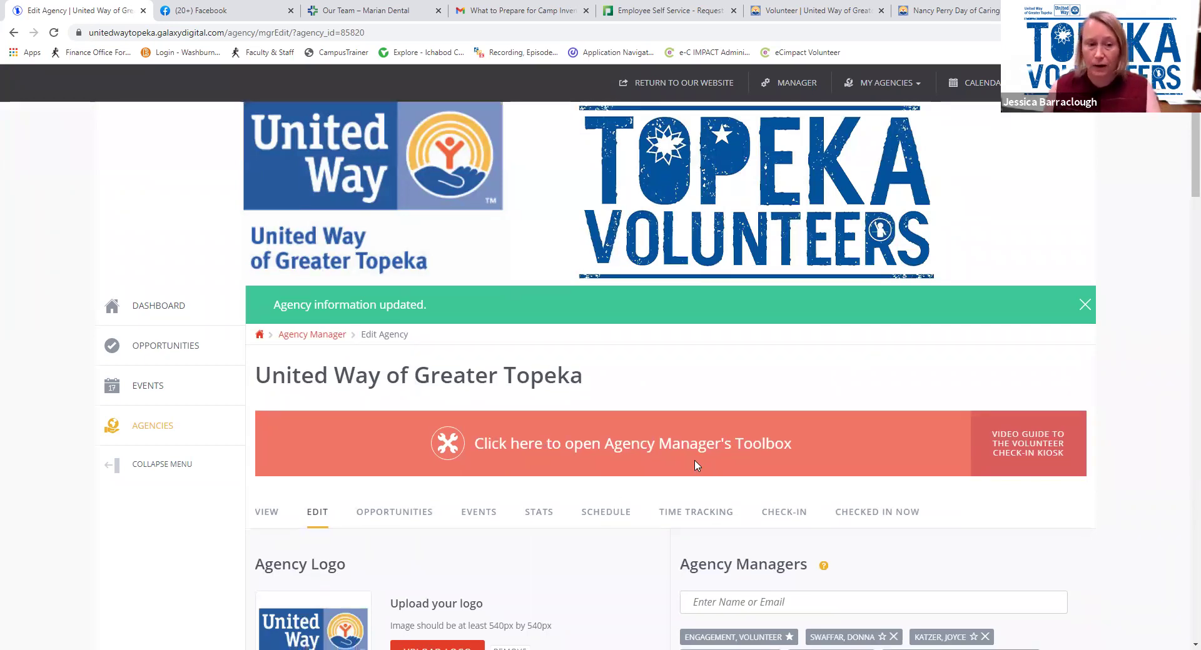
scroll(696, 466, "down", 2)
left_click(405, 392)
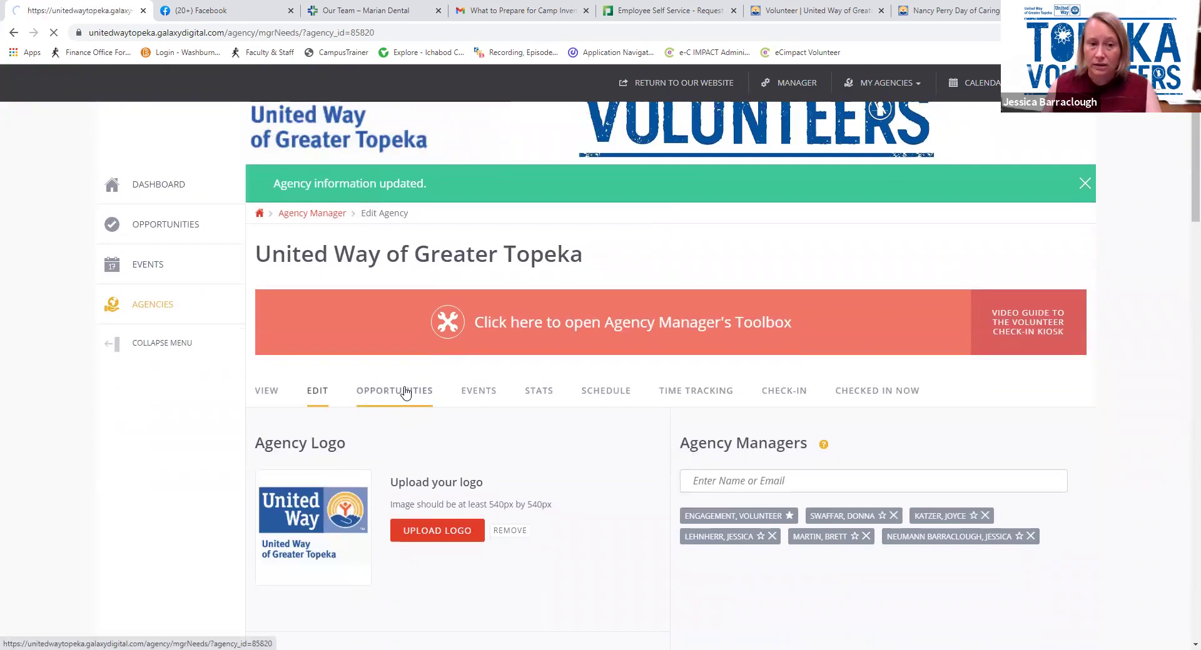
Show expired opportunities and scroll to Book Distribution at Deer Creek Community Center
scroll(406, 397, "down", 5)
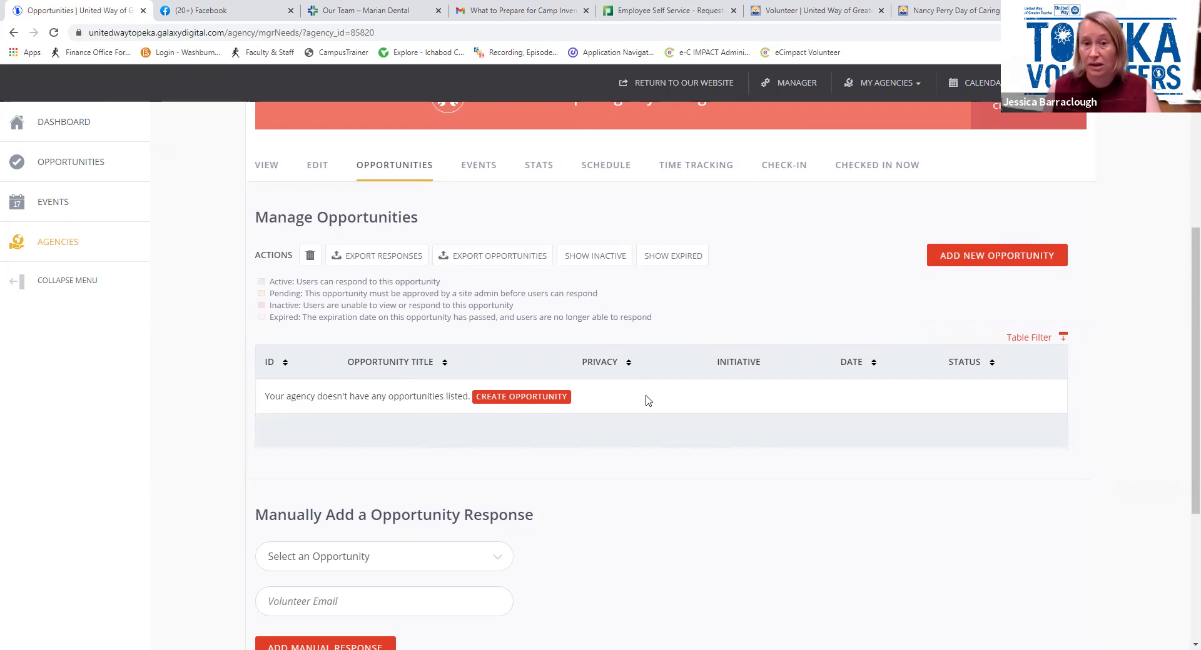
left_click(658, 264)
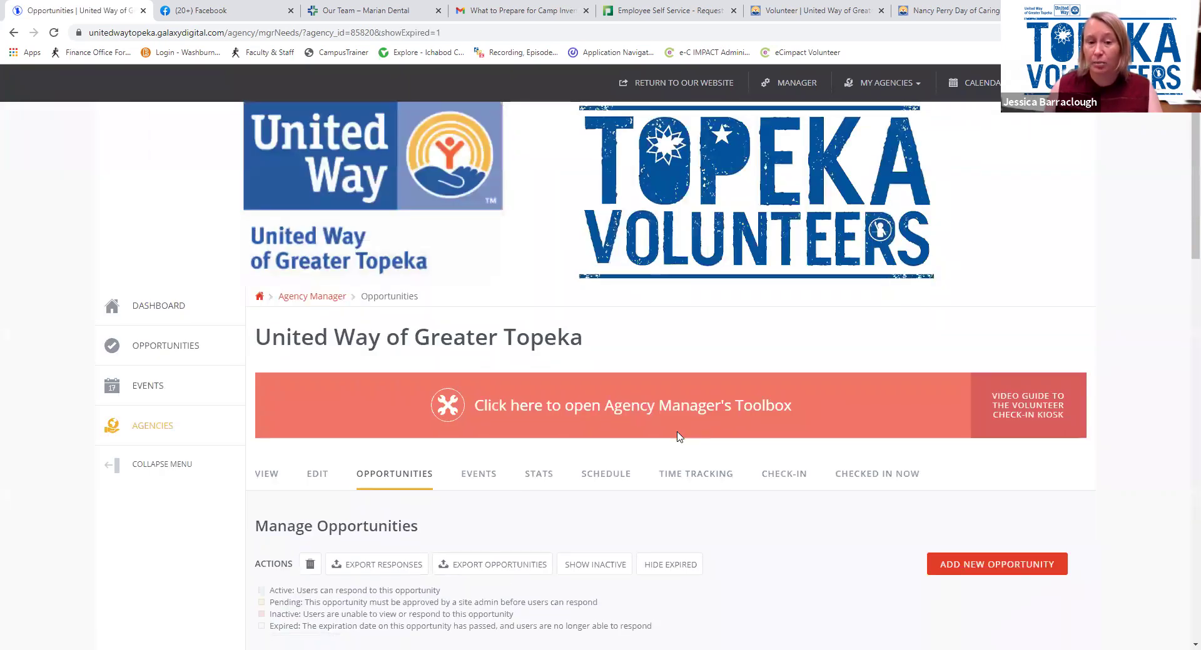
scroll(679, 436, "down", 14)
scroll(679, 437, "down", 1)
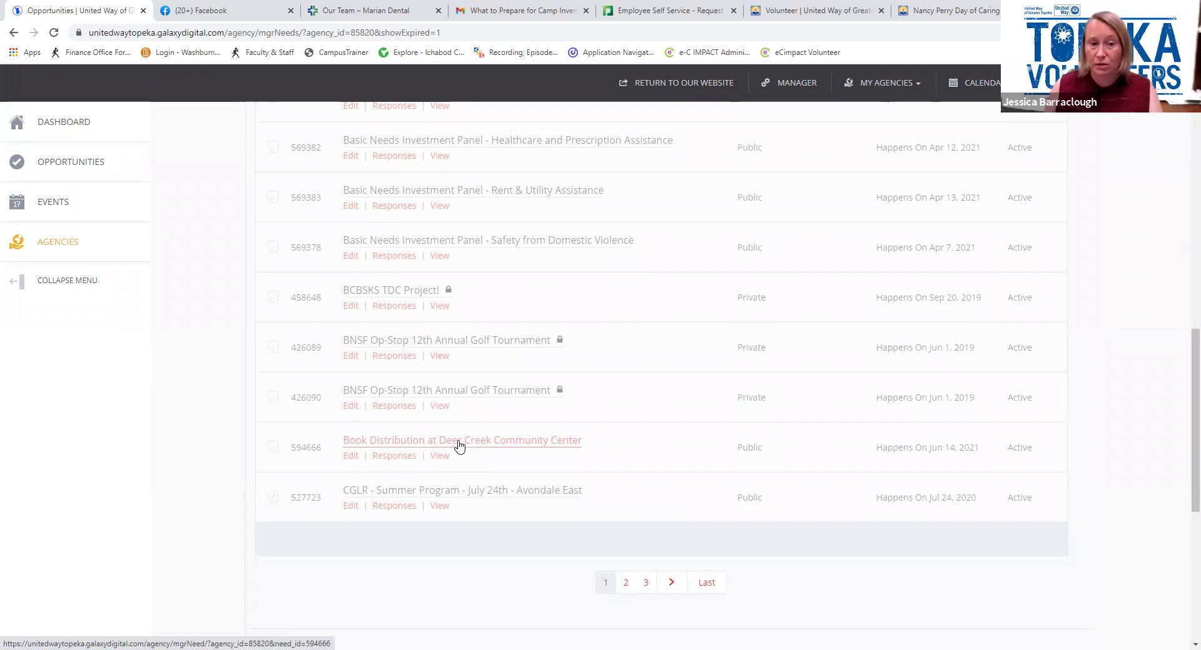
left_click(498, 445)
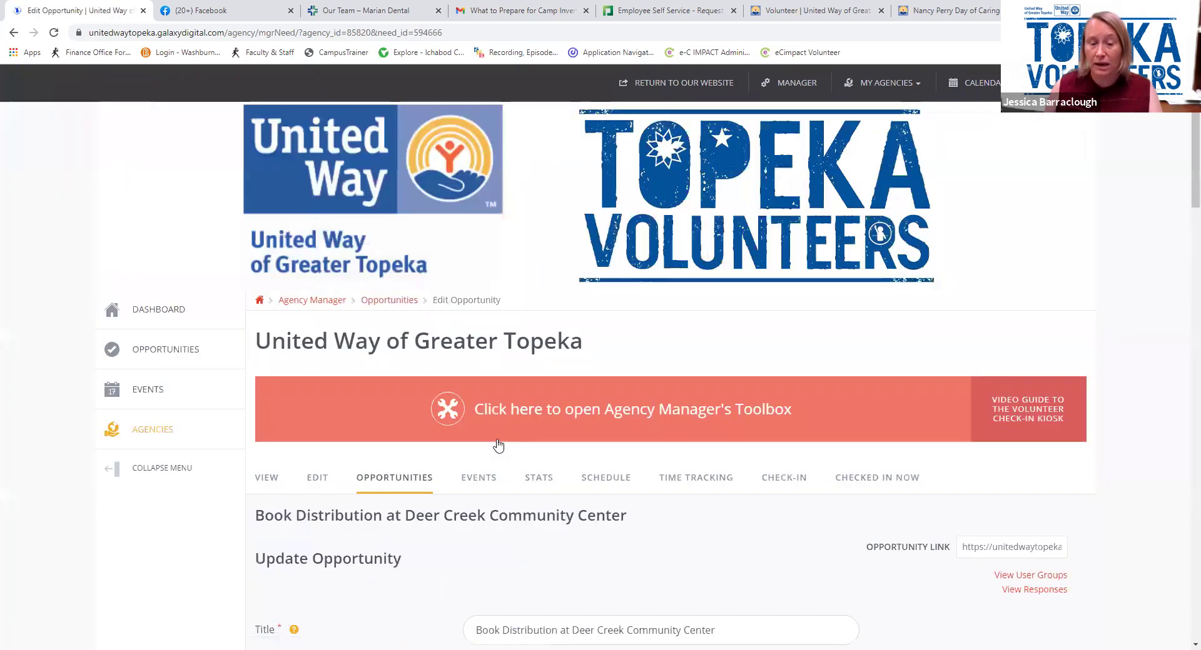
scroll(621, 471, "down", 15)
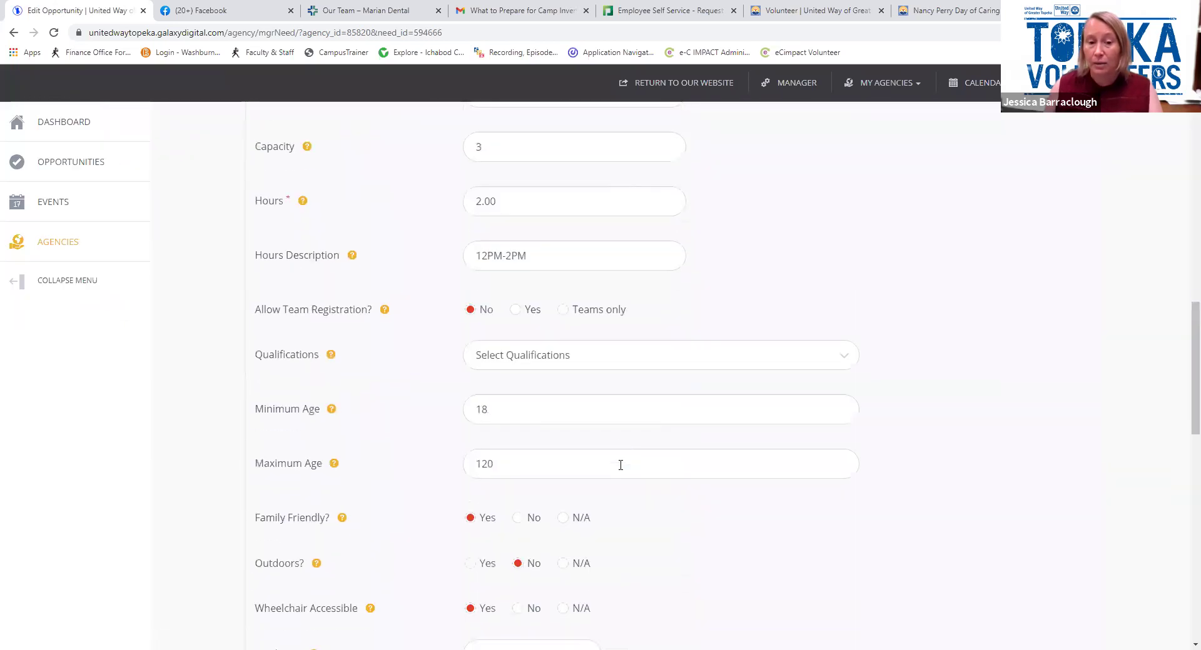
scroll(621, 465, "down", 10)
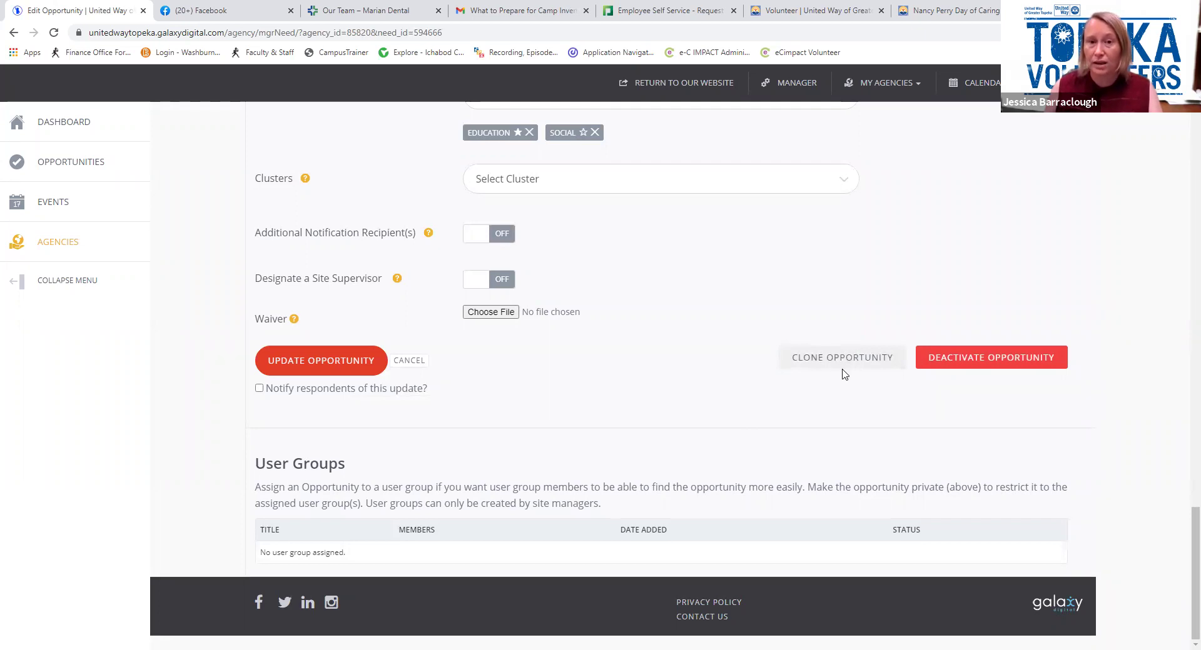
scroll(845, 374, "up", 12)
scroll(835, 381, "up", 10)
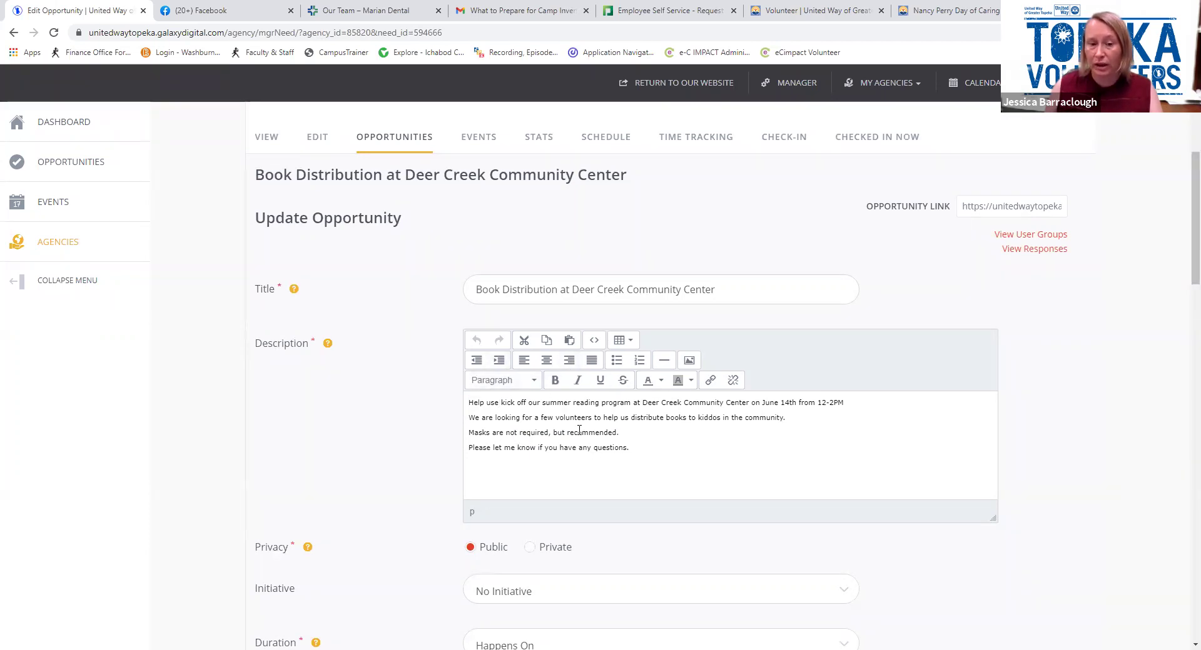
scroll(578, 431, "down", 1)
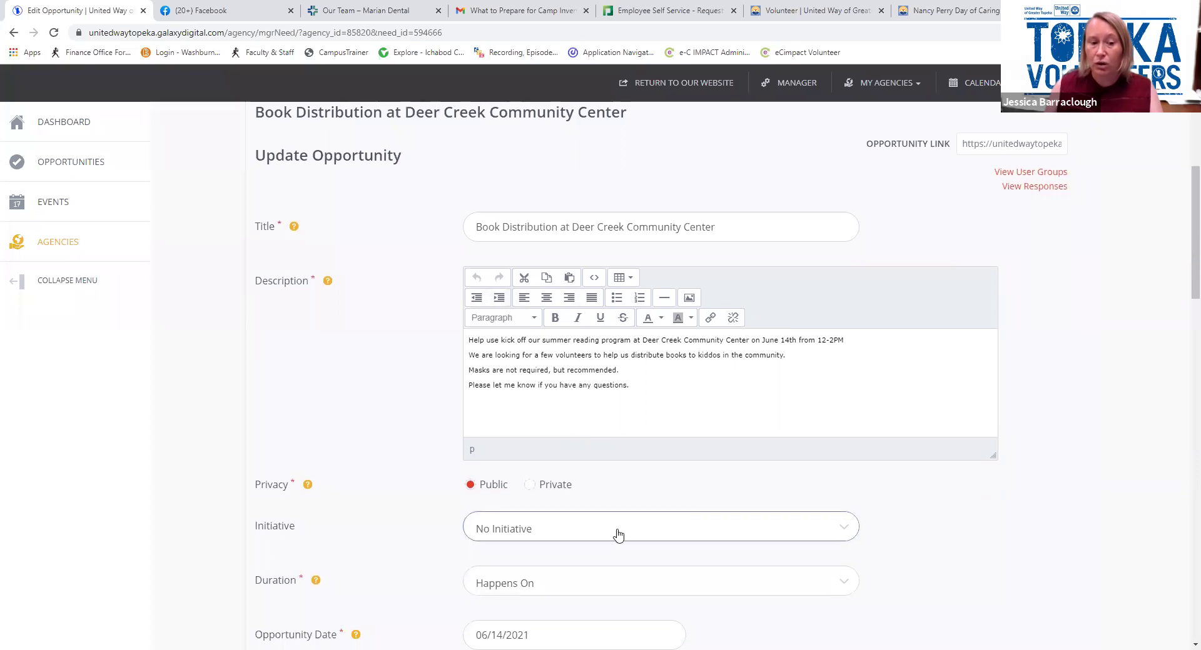
scroll(617, 536, "down", 1)
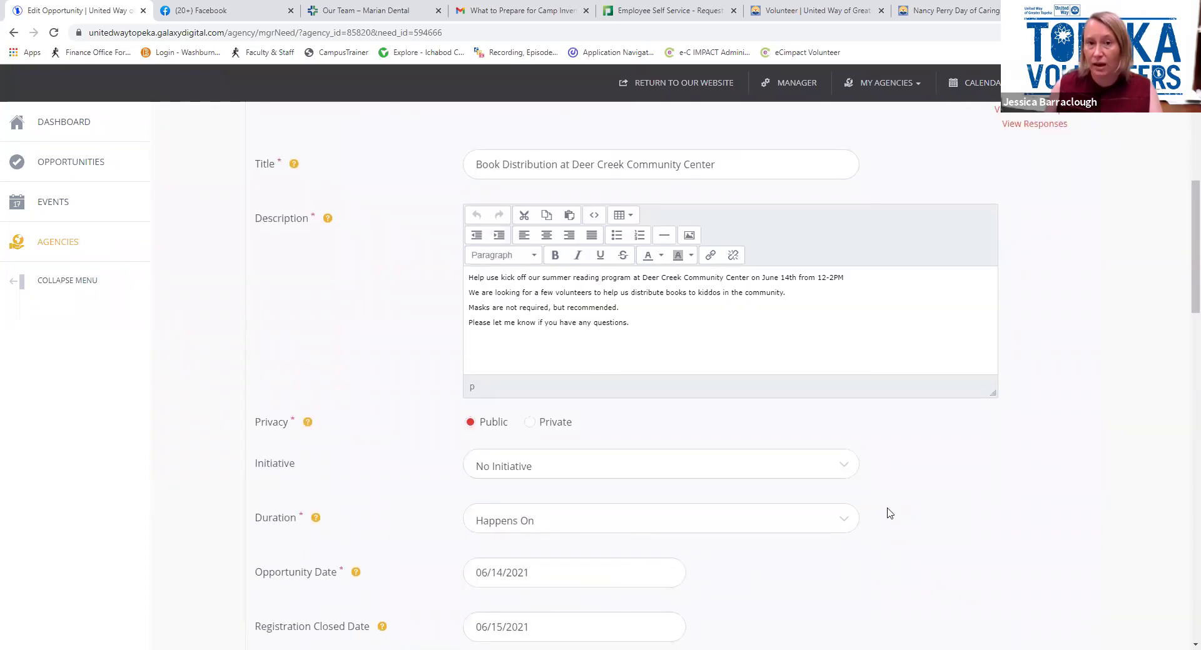
scroll(886, 515, "up", 6)
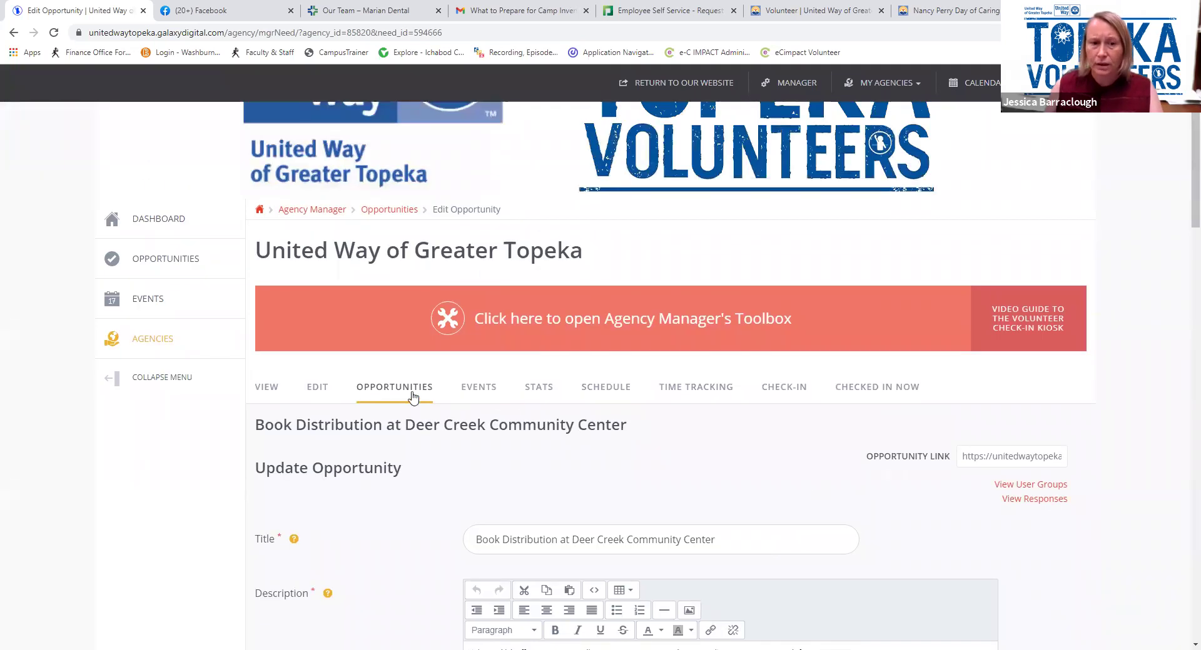
Return to Manage Opportunities and scroll to the empty opportunities table
left_click(402, 388)
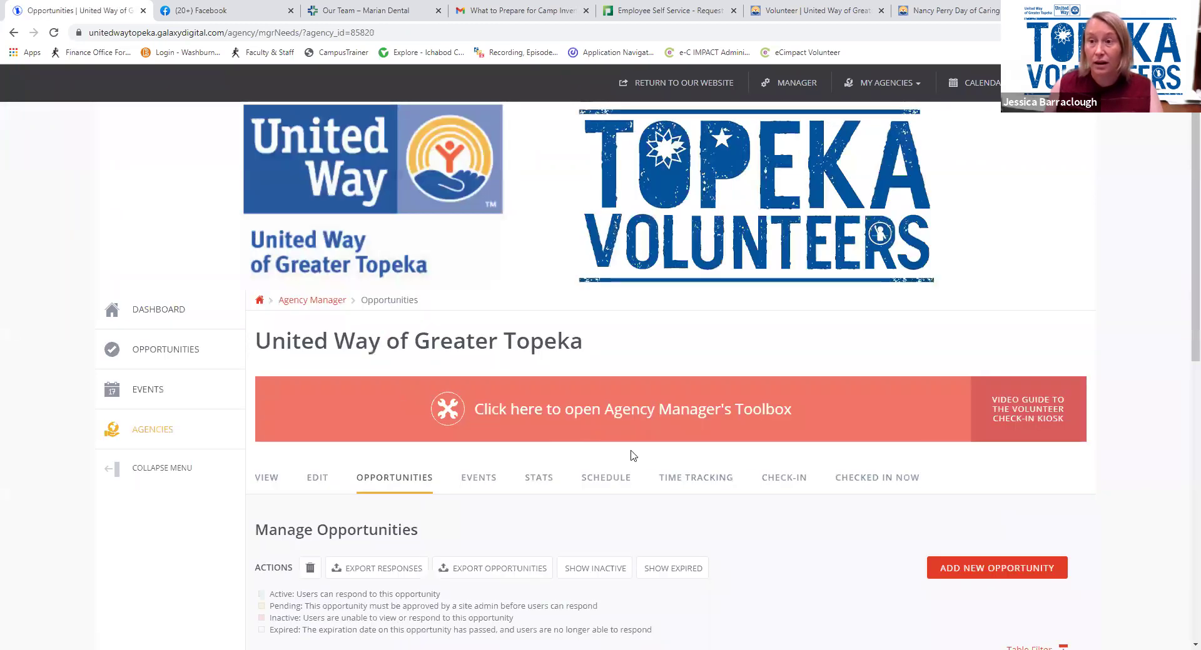
scroll(643, 456, "down", 2)
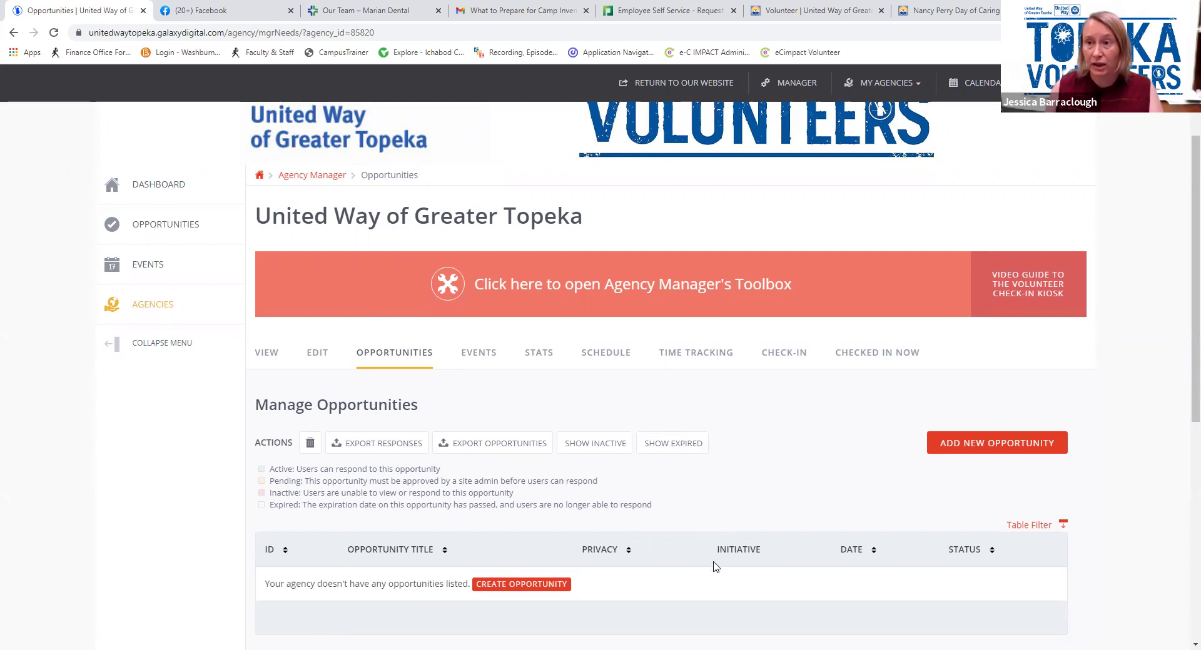
scroll(716, 566, "down", 1)
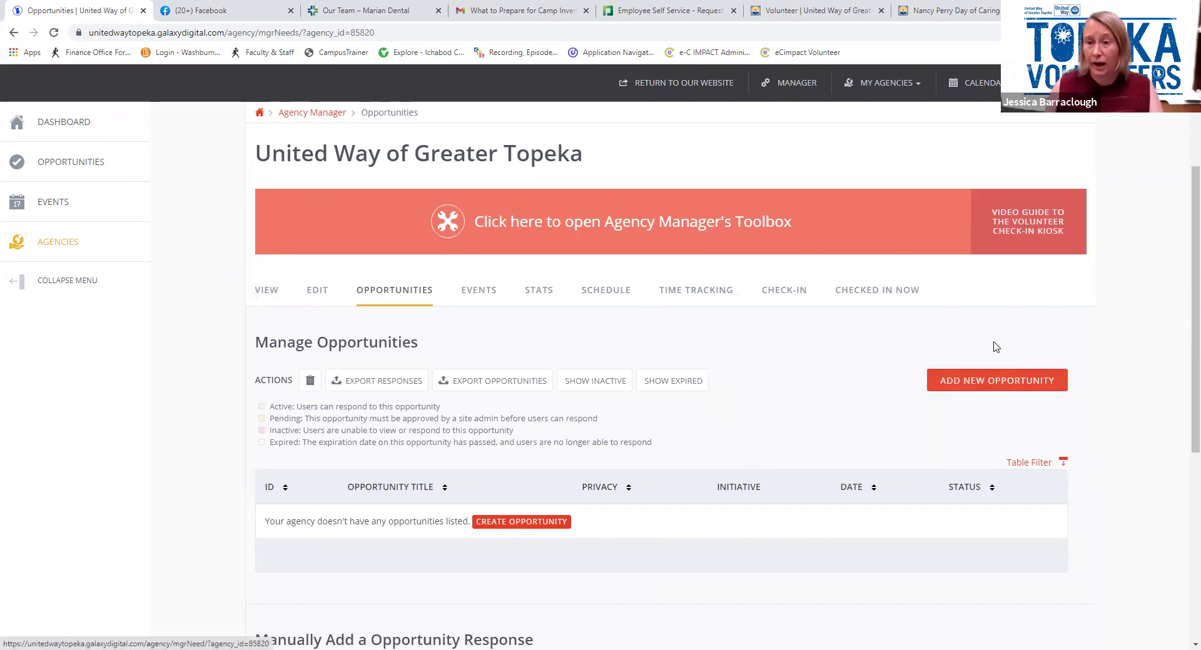
Add a new opportunity titled 'Create Website for Online Art Auction - All Day Virtual Project' from autofill
left_click(1007, 383)
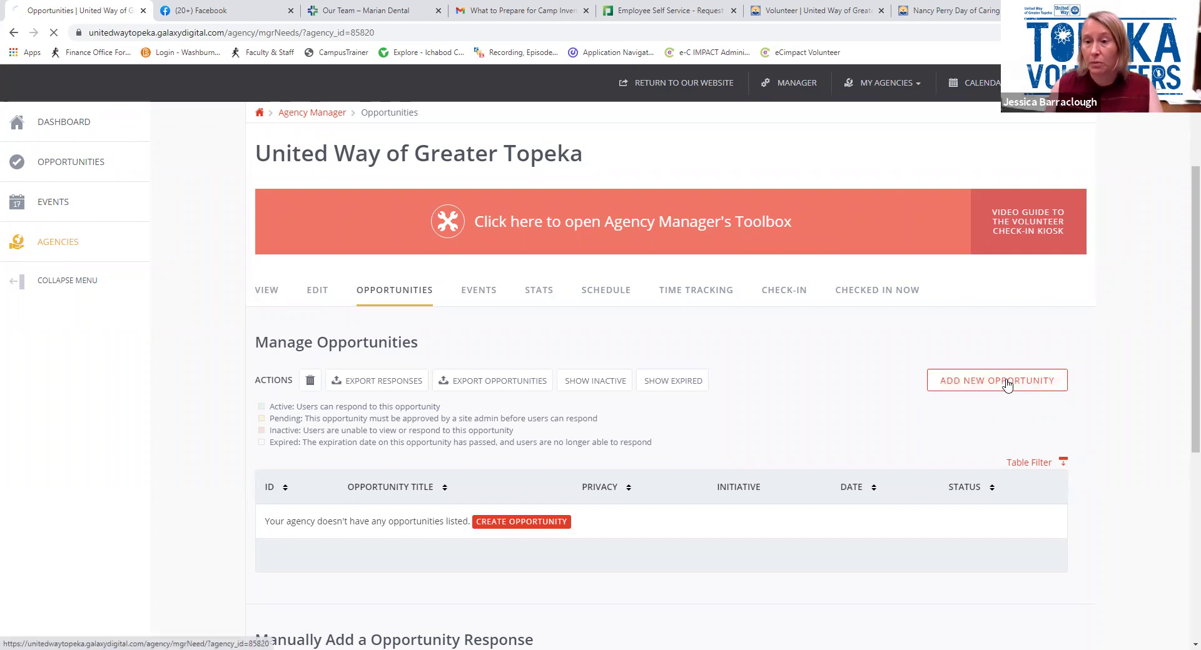
scroll(1007, 383, "down", 6)
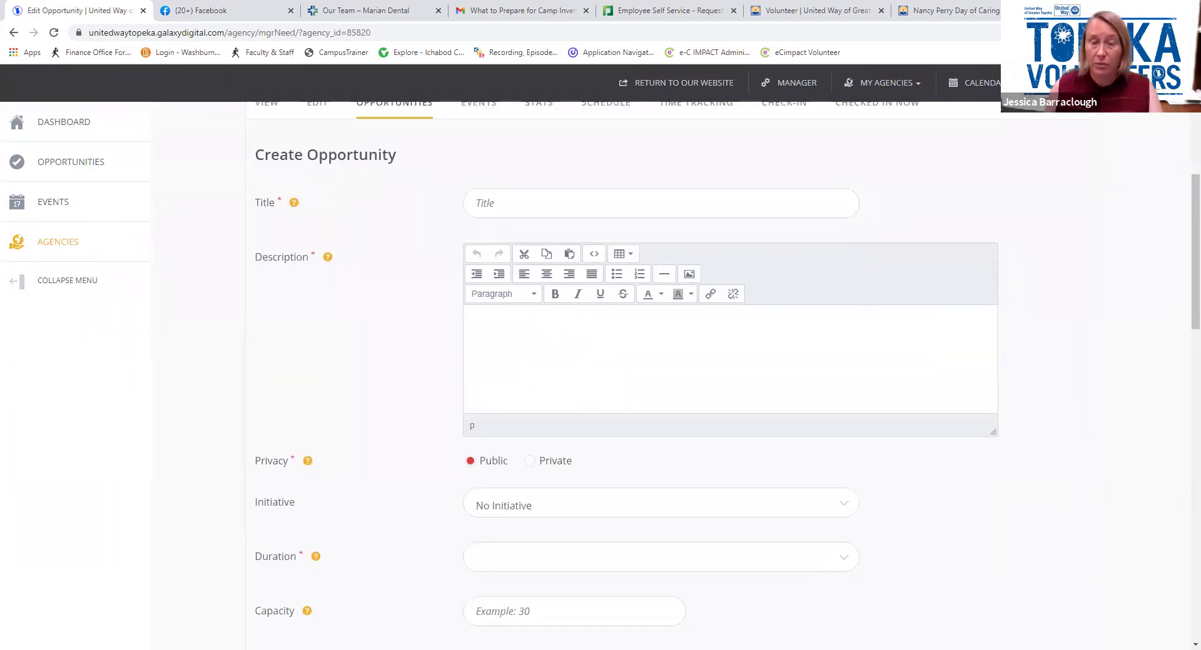
left_click(501, 202)
key("Down")
key("Down")
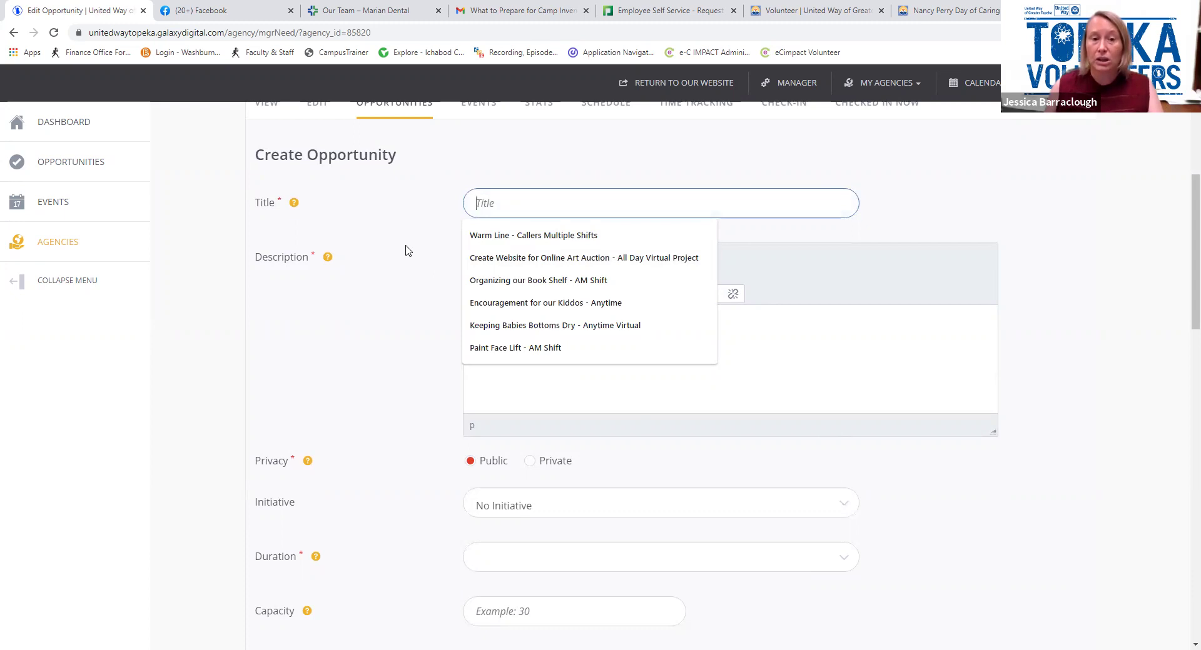
left_click(501, 259)
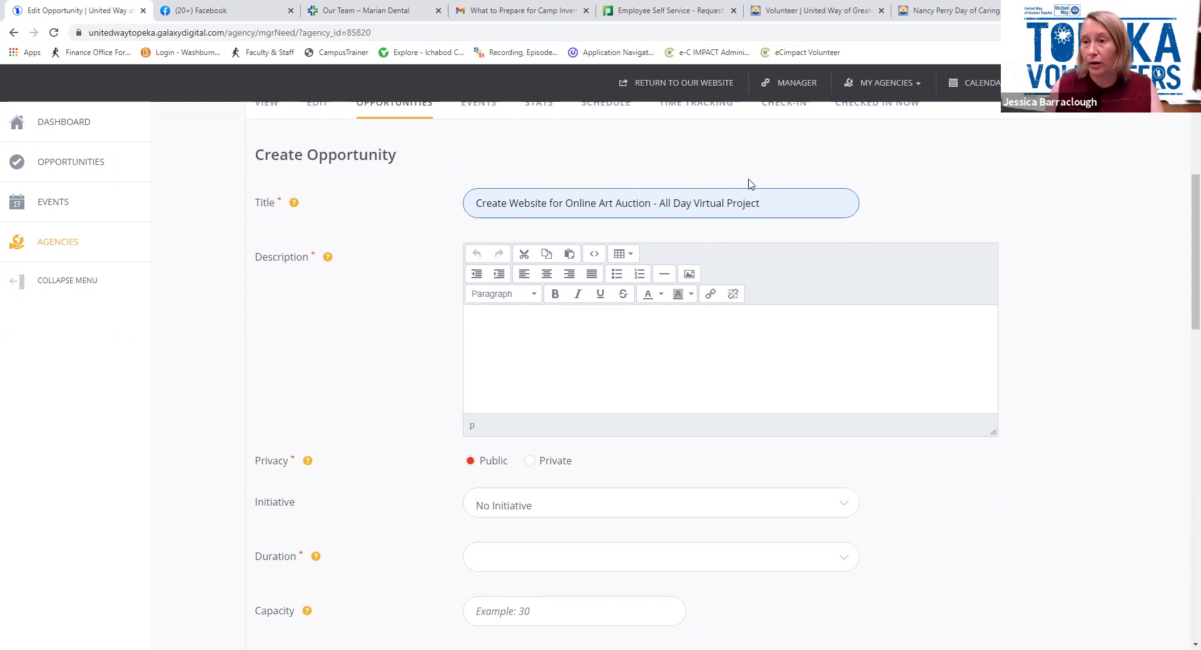
left_click(611, 320)
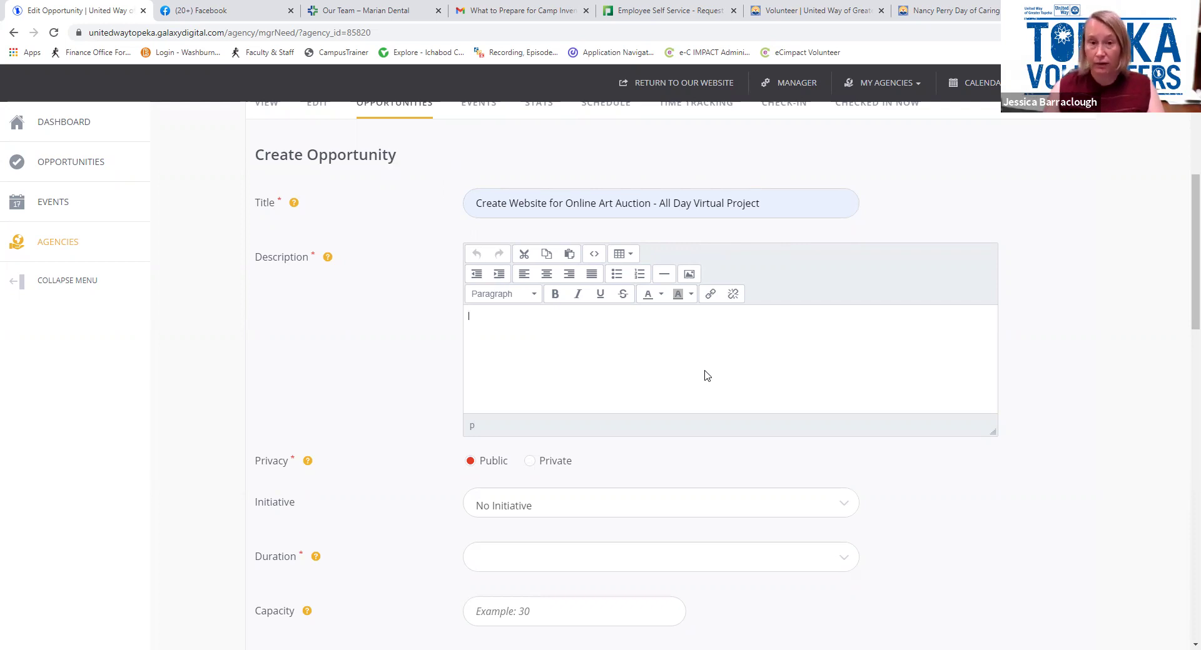
Type the three description lines and make 'Individuals skill website design' bold and green
type("Bene")
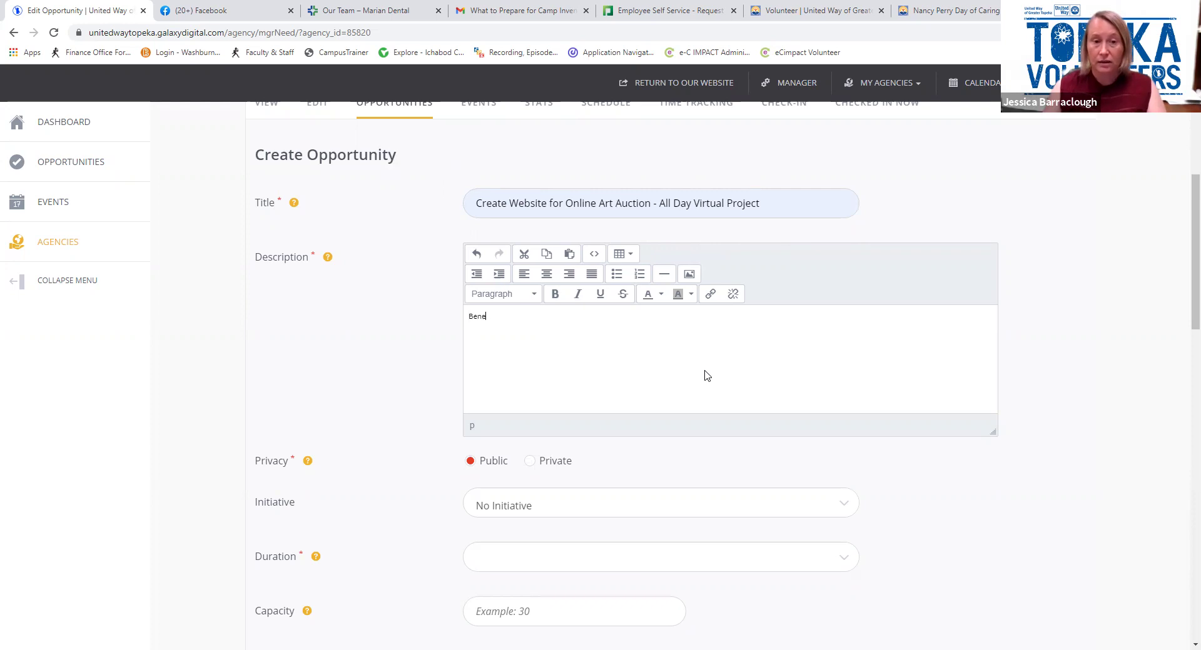
type("fit of the ")
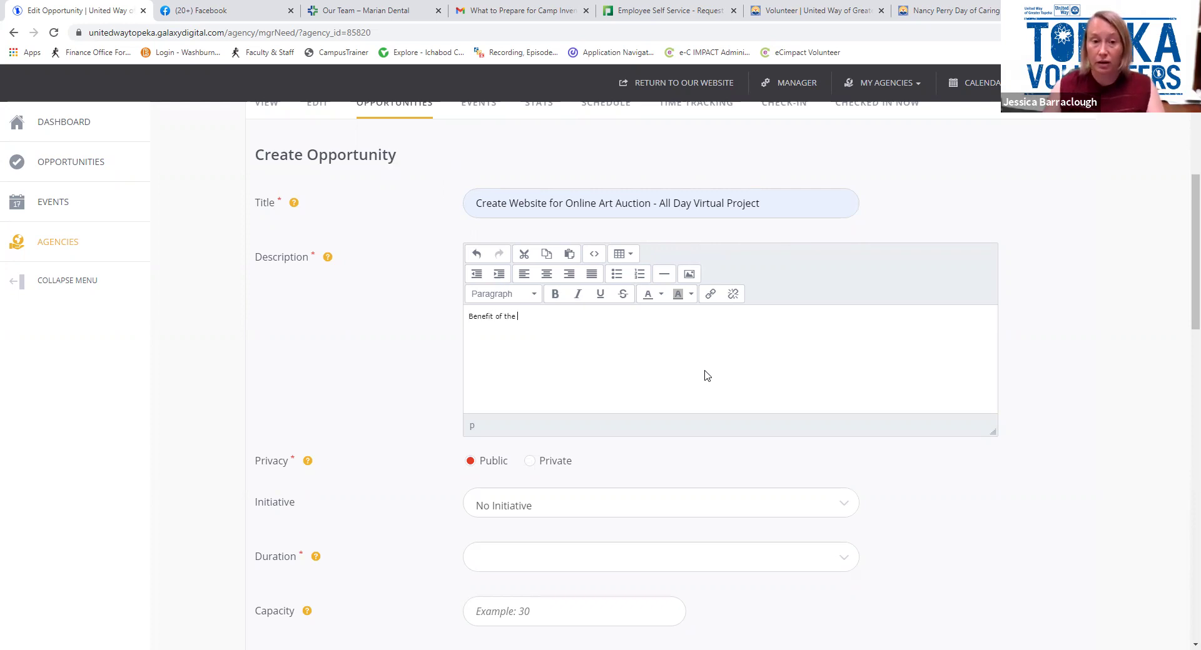
type("Art Auction")
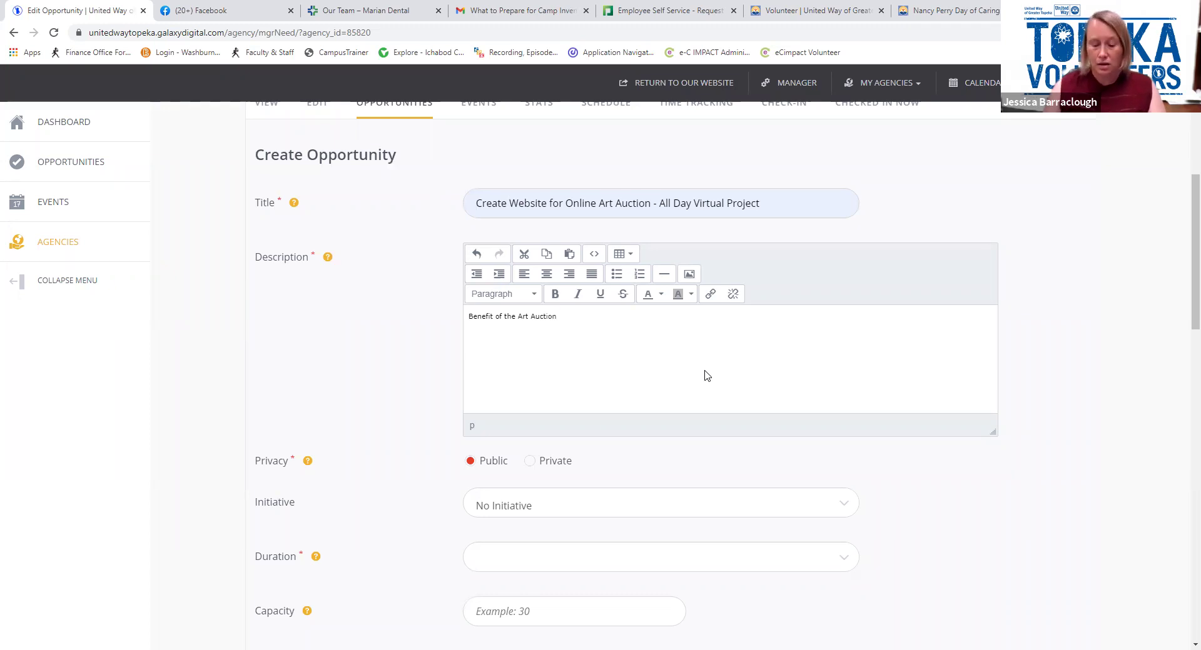
type("Indiv")
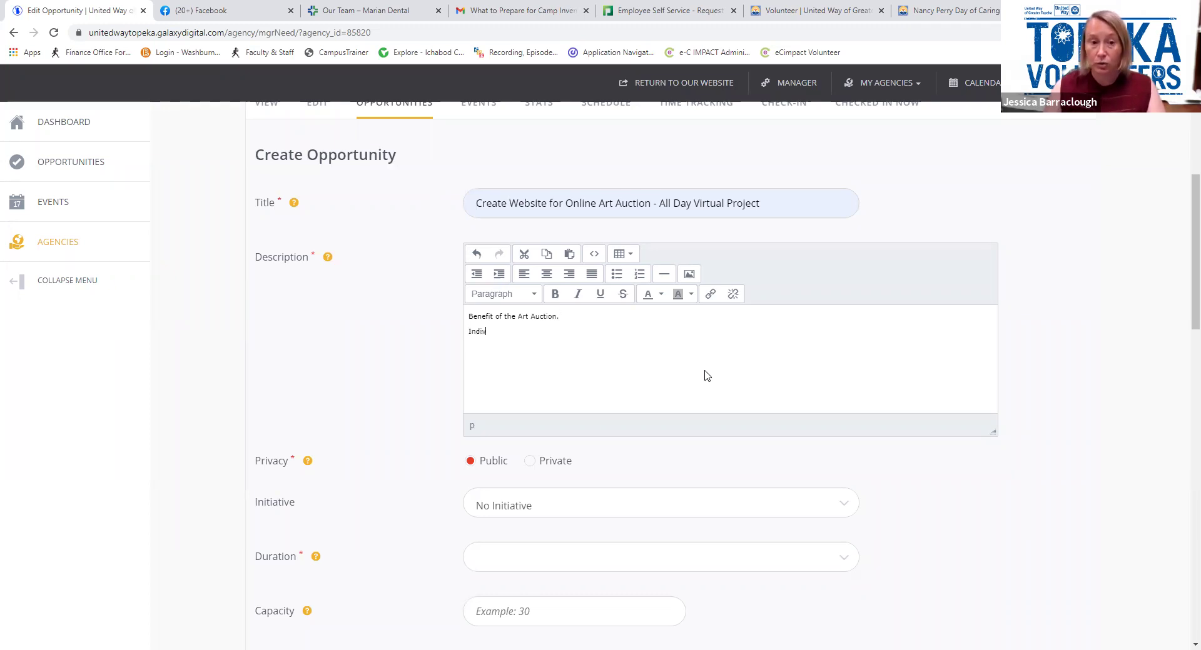
type("idual a person computer")
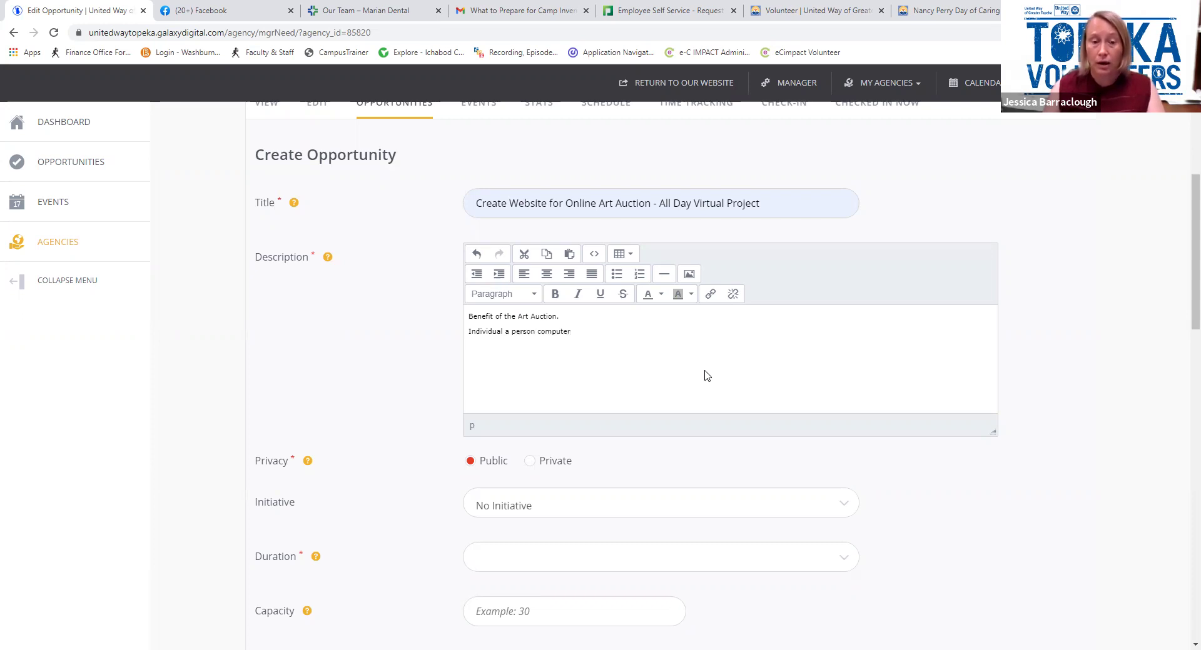
type("N")
type("Ind")
type("ivdu")
type("als ski")
type("ll website")
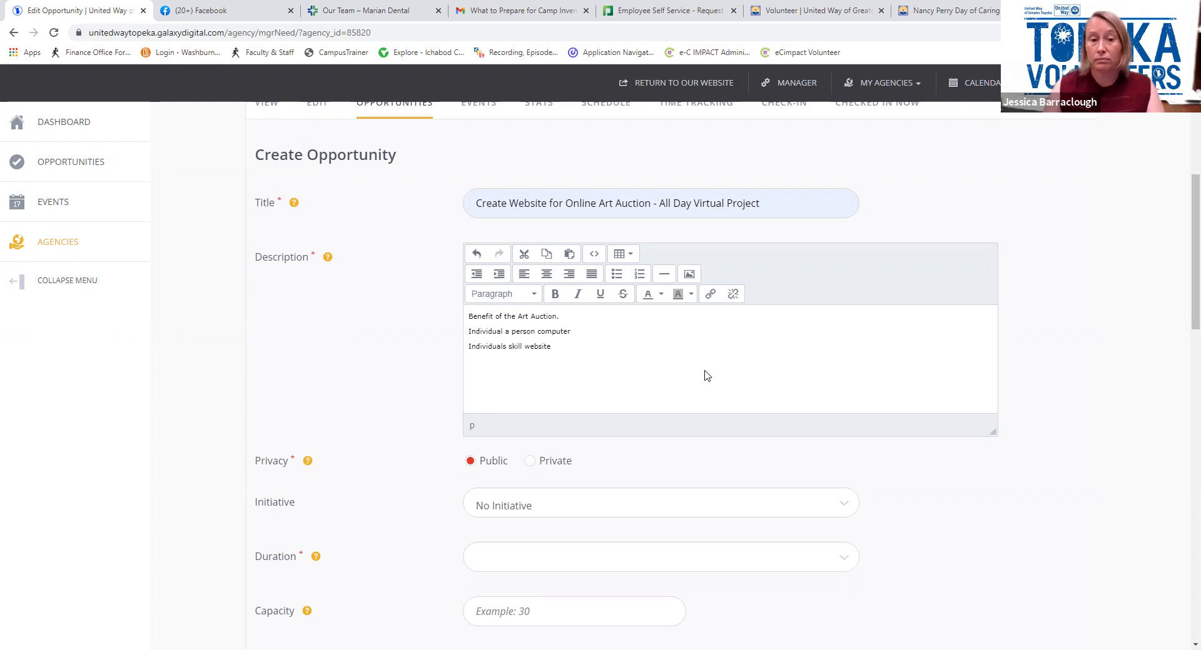
type(" desig")
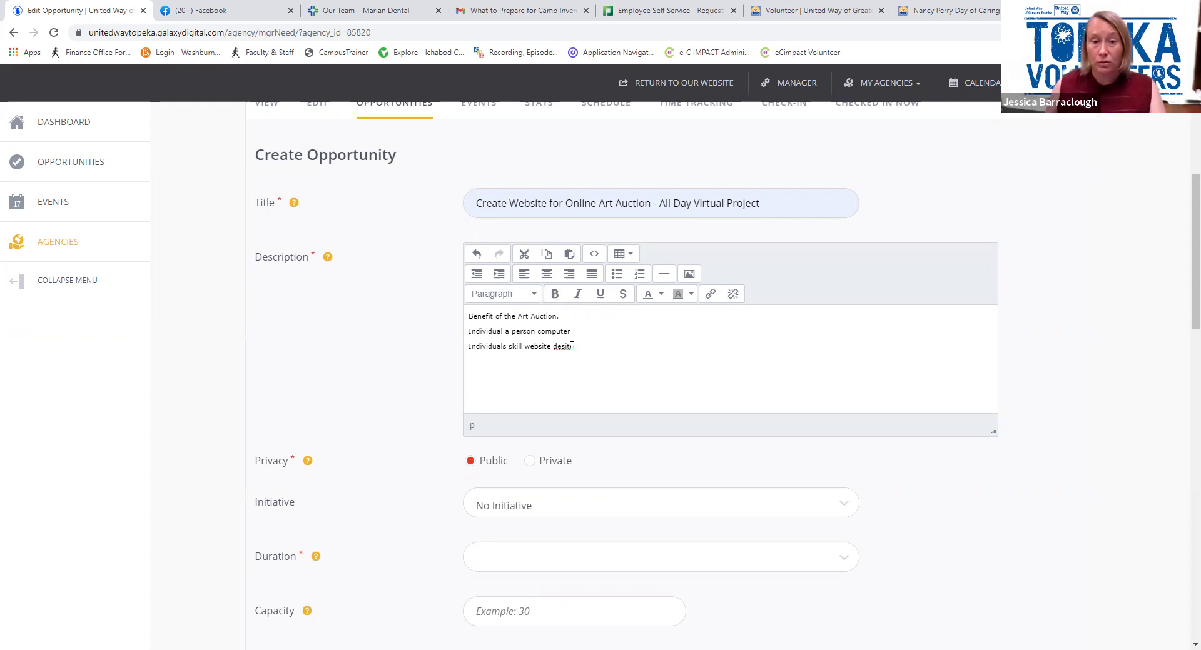
key("BackSpace")
key("BackSpace")
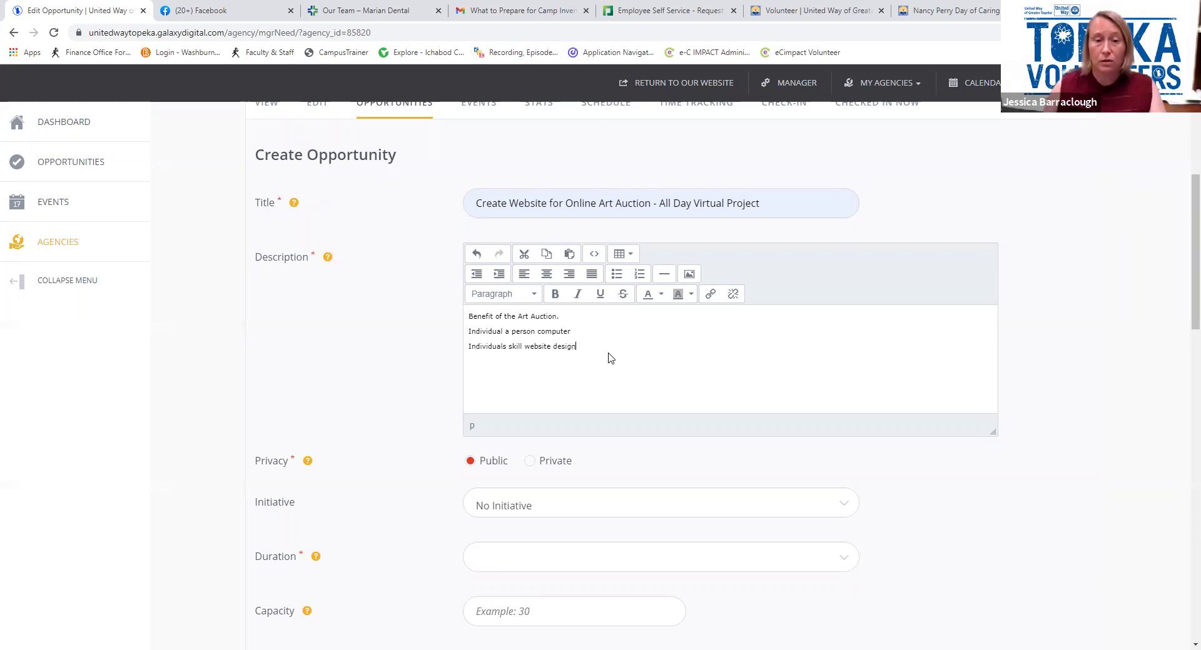
left_click_drag(575, 346, 480, 349)
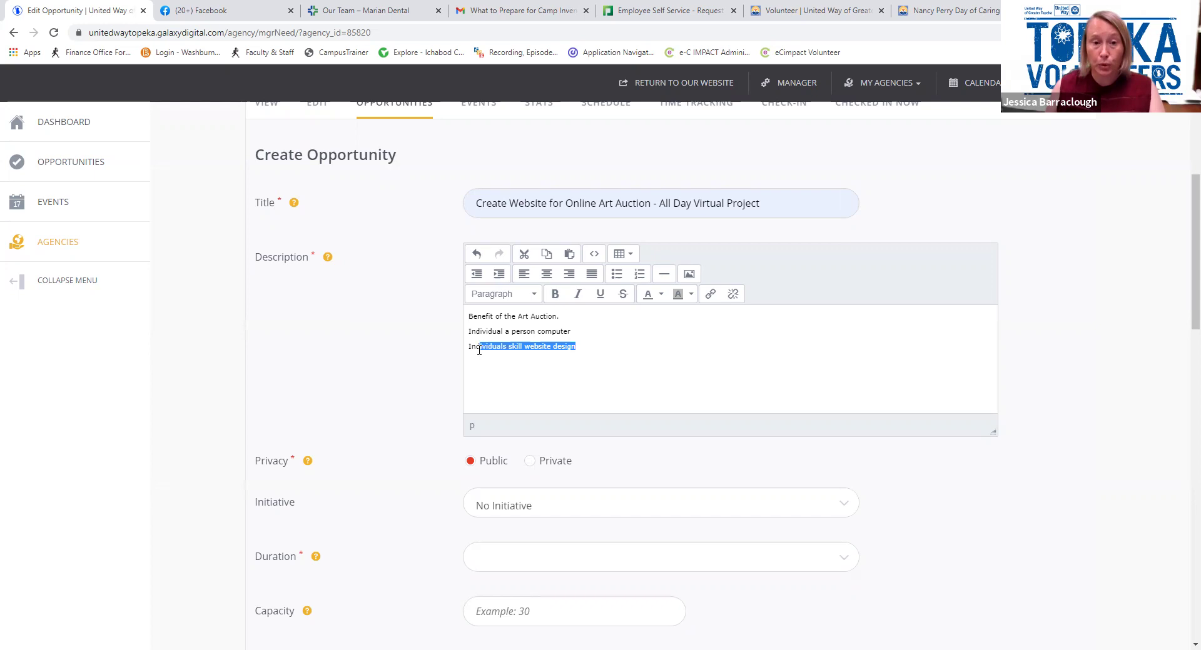
left_click(554, 296)
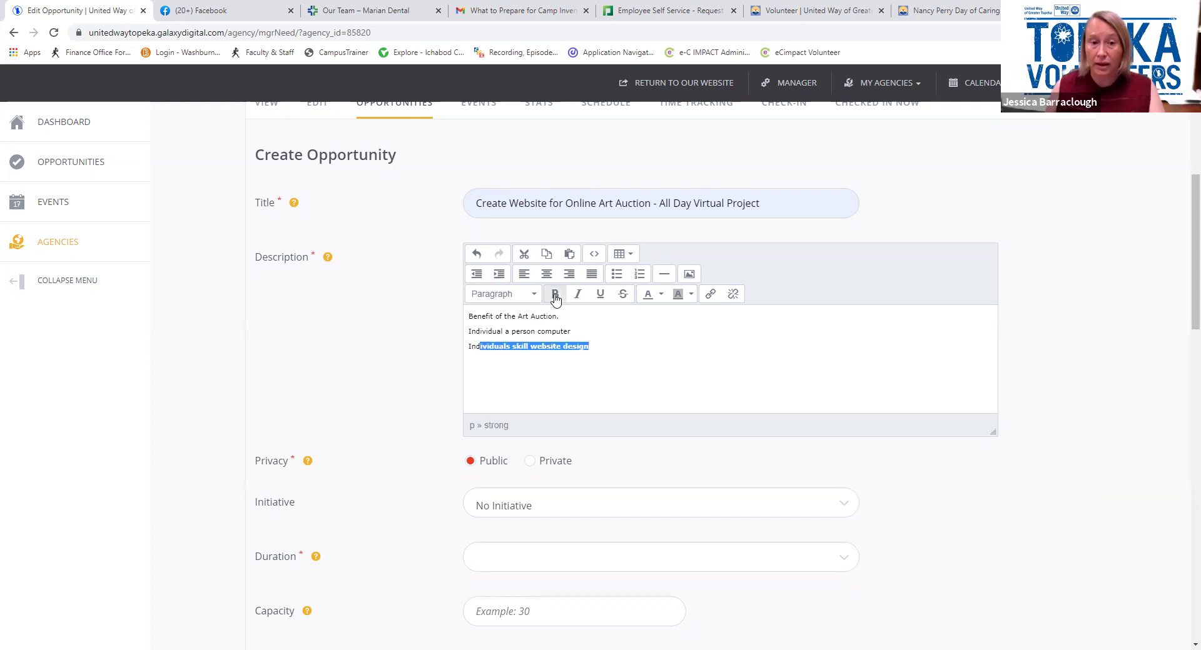
left_click(661, 295)
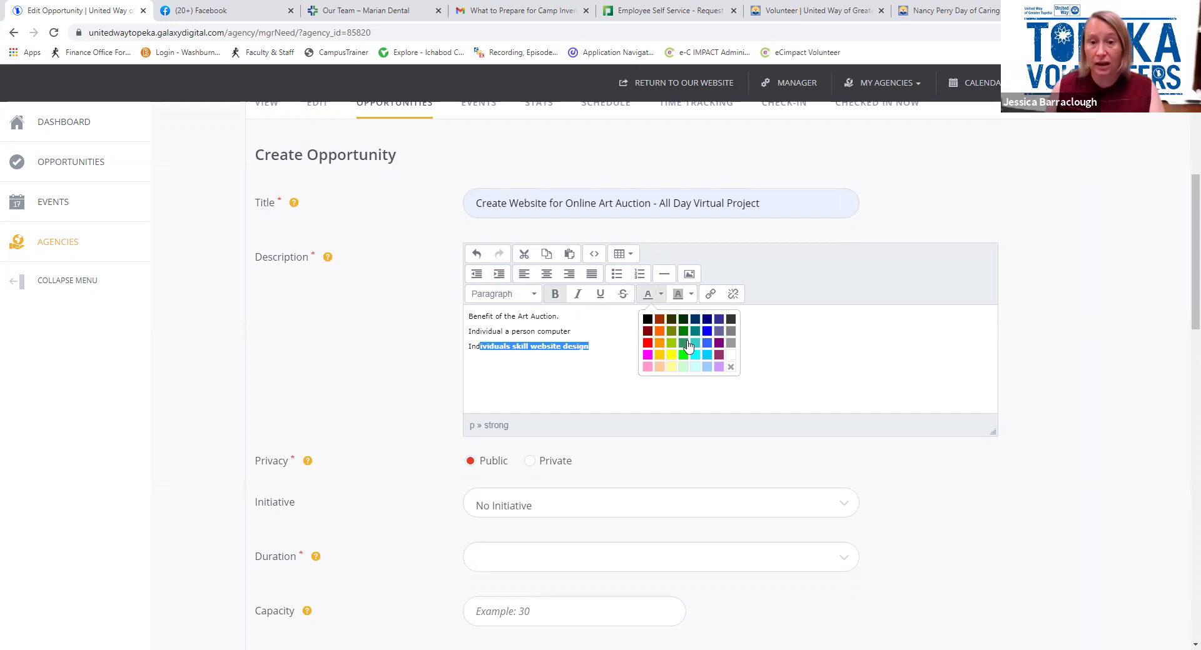
left_click(687, 343)
left_click(653, 381)
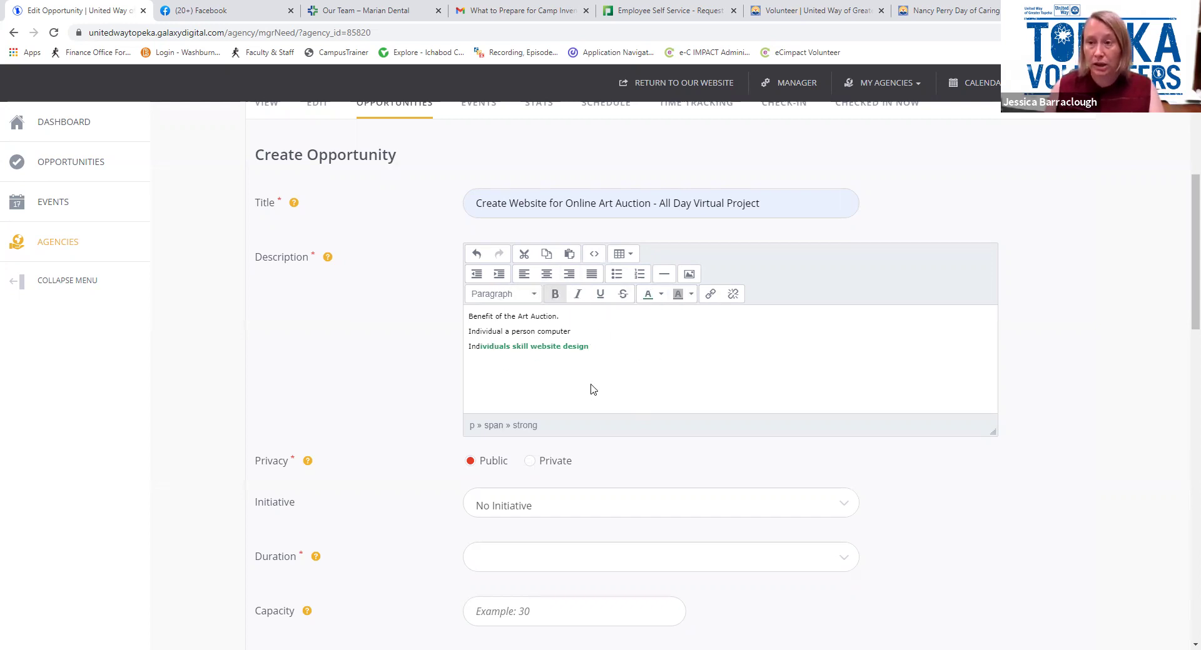
scroll(582, 347, "down", 1)
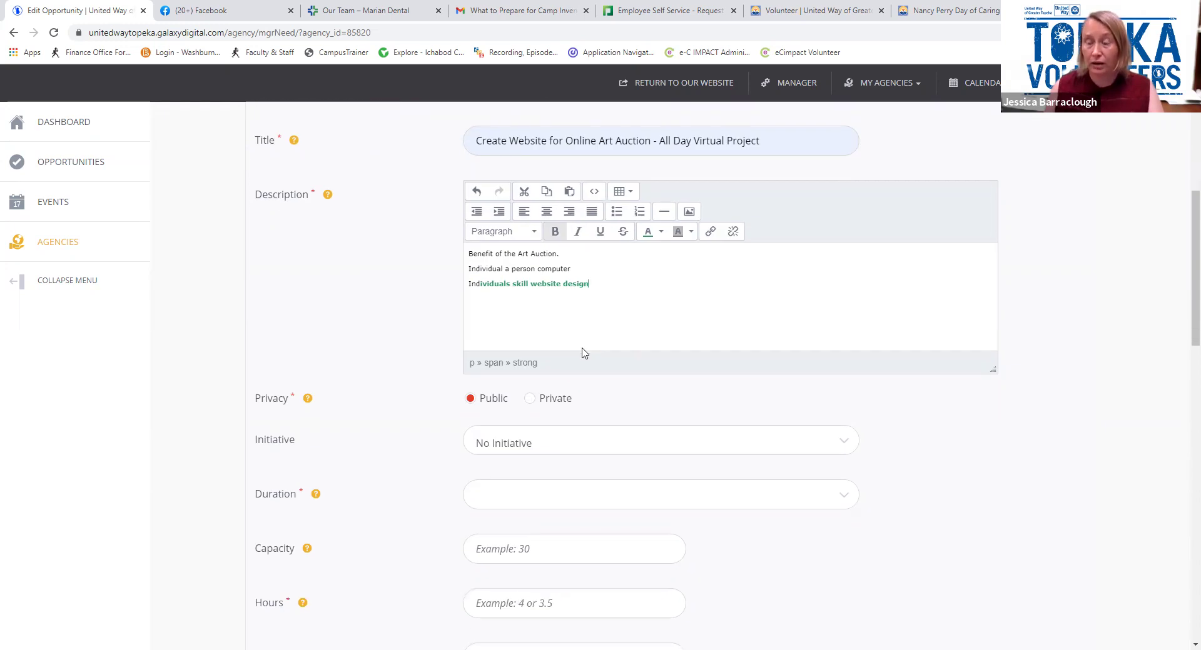
Mark the opportunity private and attach the Nancy Perry Day of Caring 2021 - Getting our Groove Back initiative
scroll(582, 354, "down", 1)
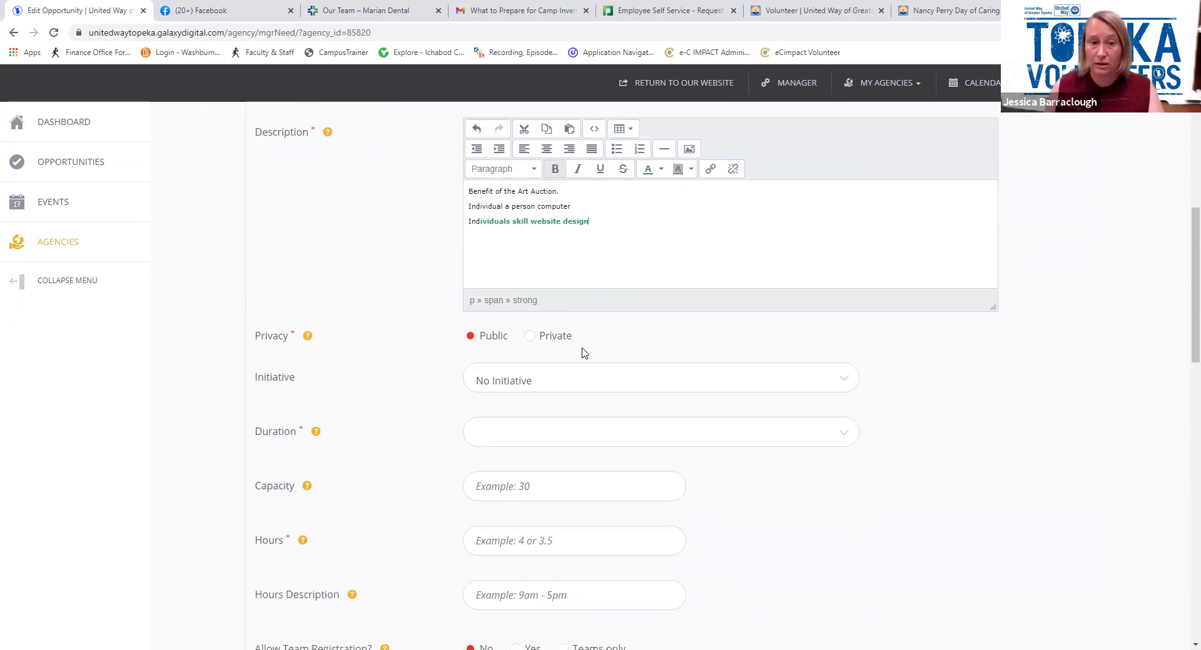
left_click(531, 338)
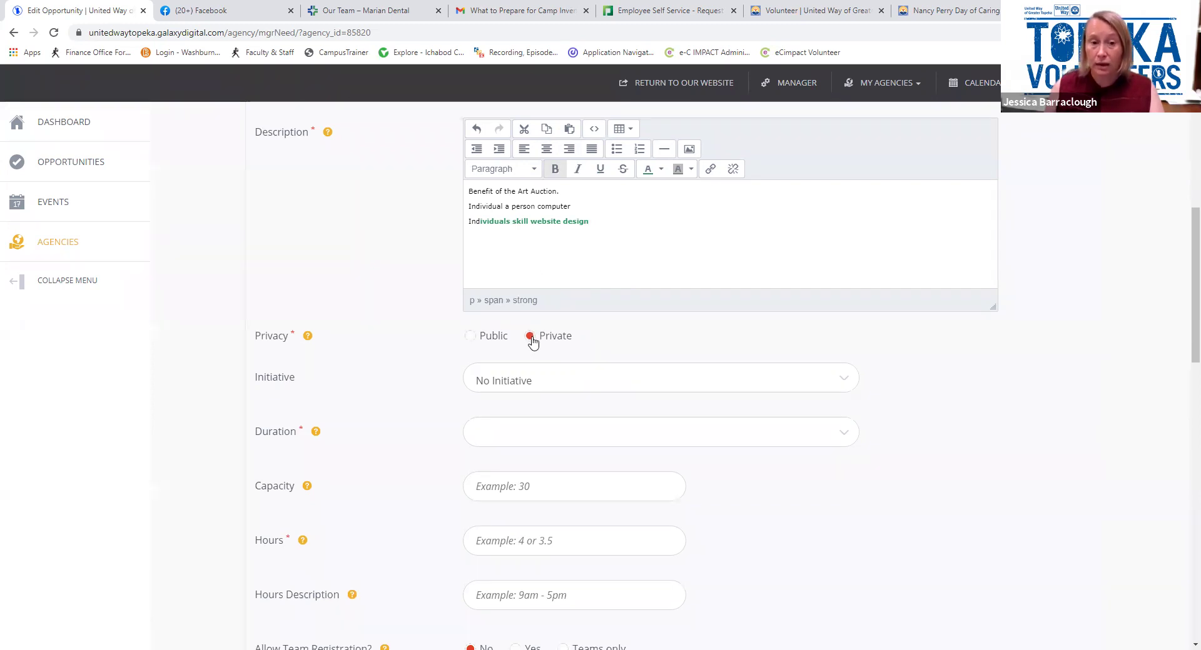
scroll(532, 341, "down", 2)
left_click(523, 260)
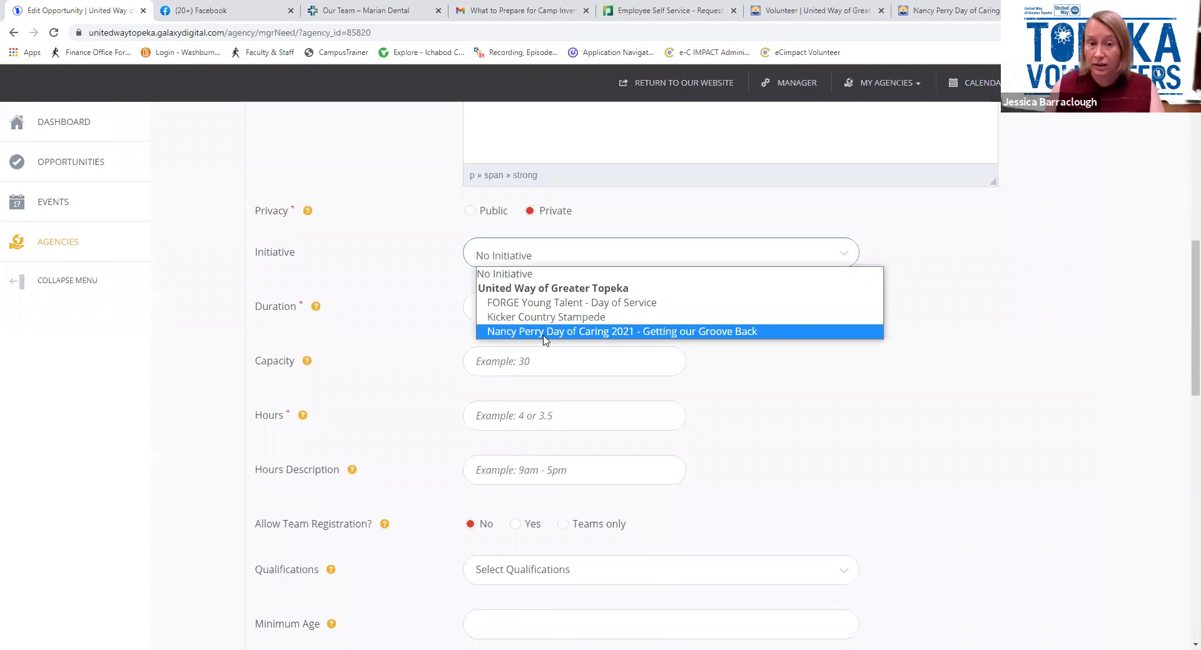
left_click(543, 333)
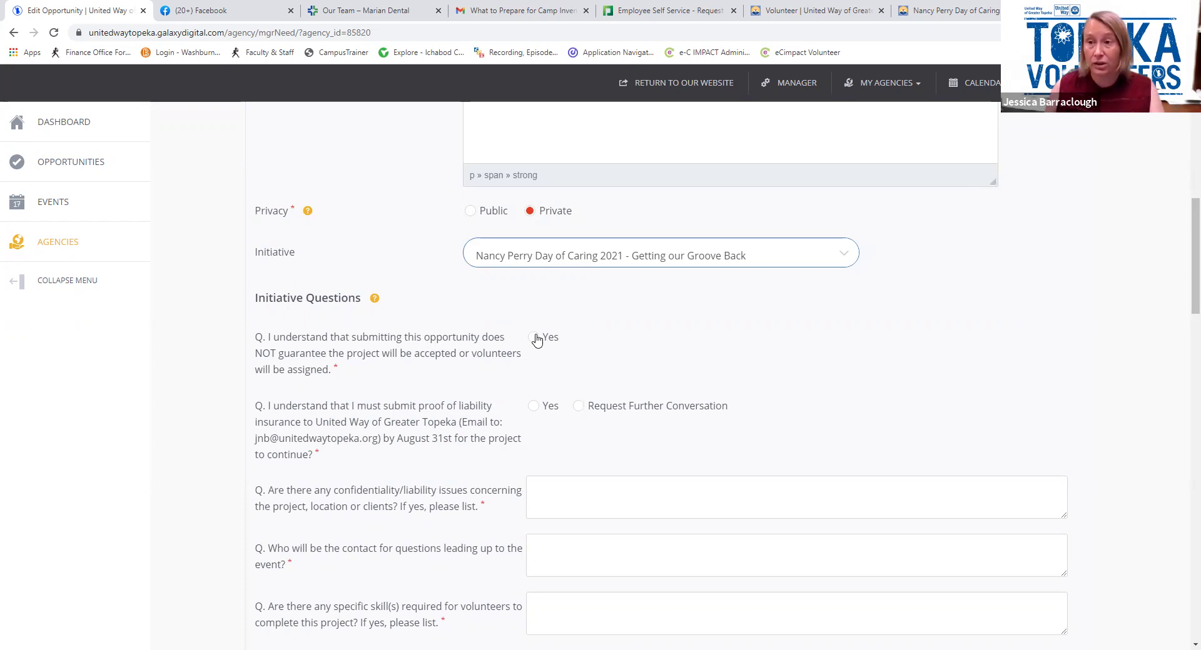
Answer Yes to both agreements: acceptance isn't guaranteed and proof of liability insurance will be submitted
left_click(536, 338)
scroll(436, 375, "down", 2)
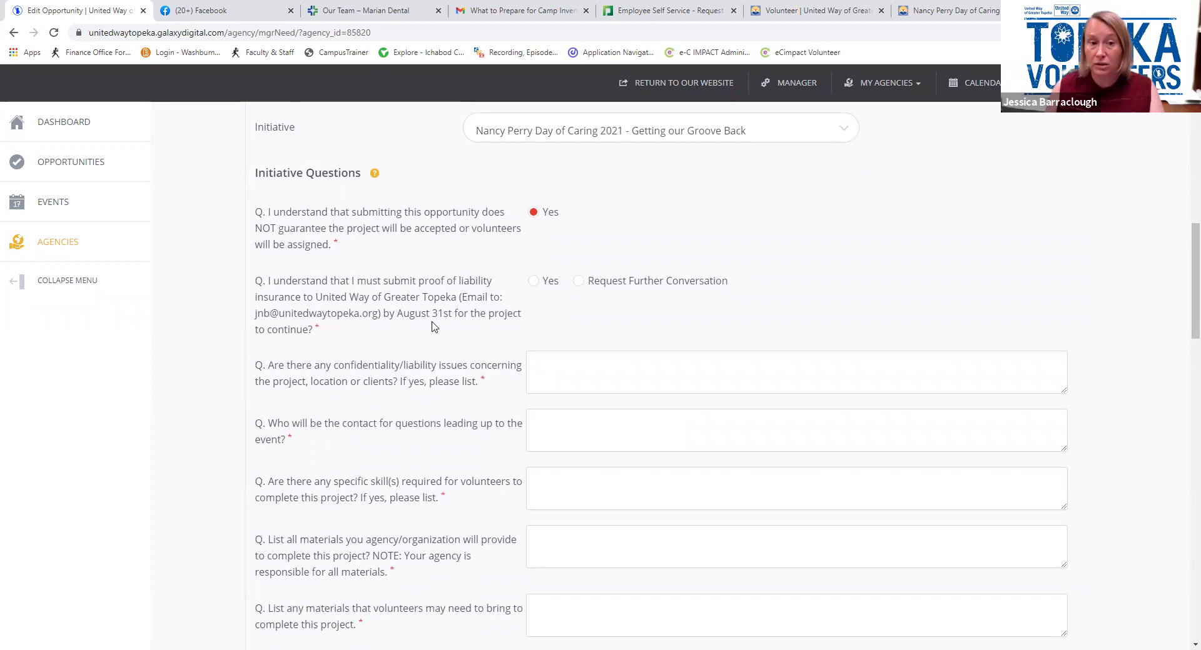
left_click(534, 281)
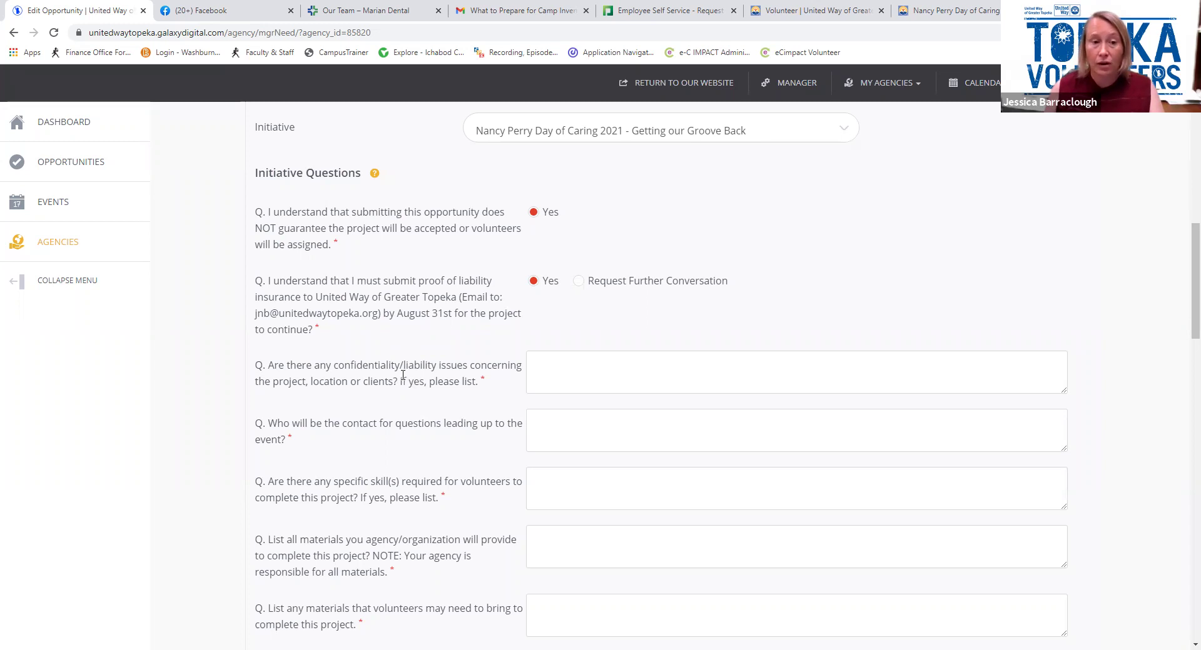
Answer 'no' to the confidentiality question, name the contact person, and list Graphic Design as needed skills
left_click(558, 366)
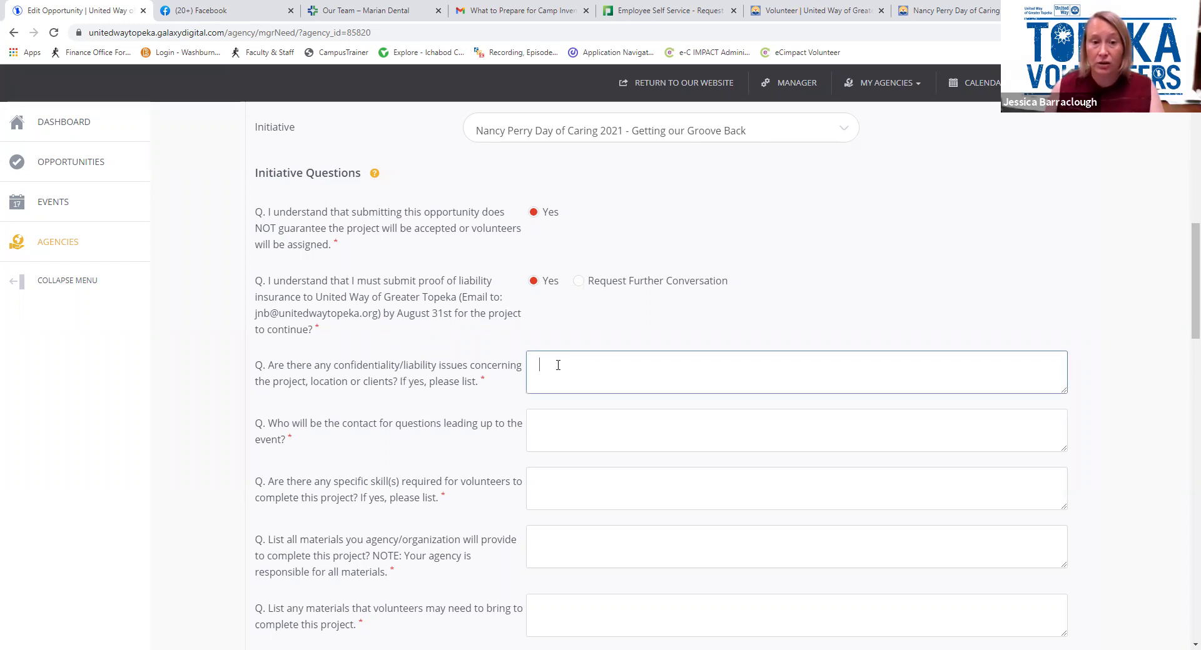
type("no")
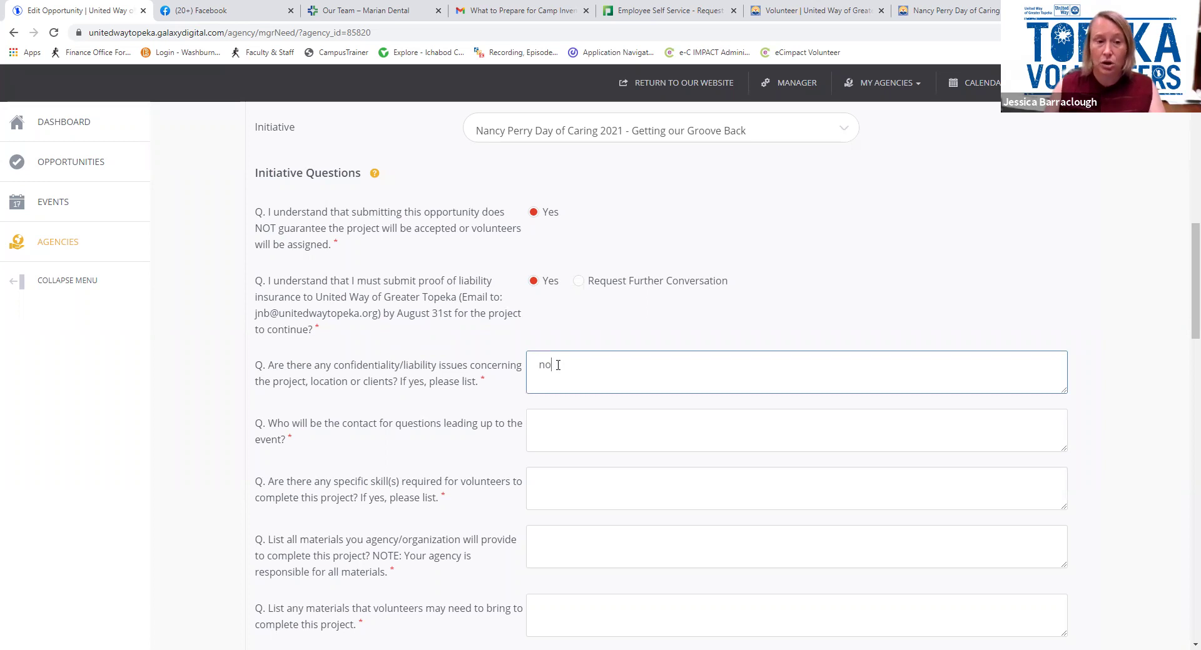
left_click(538, 433)
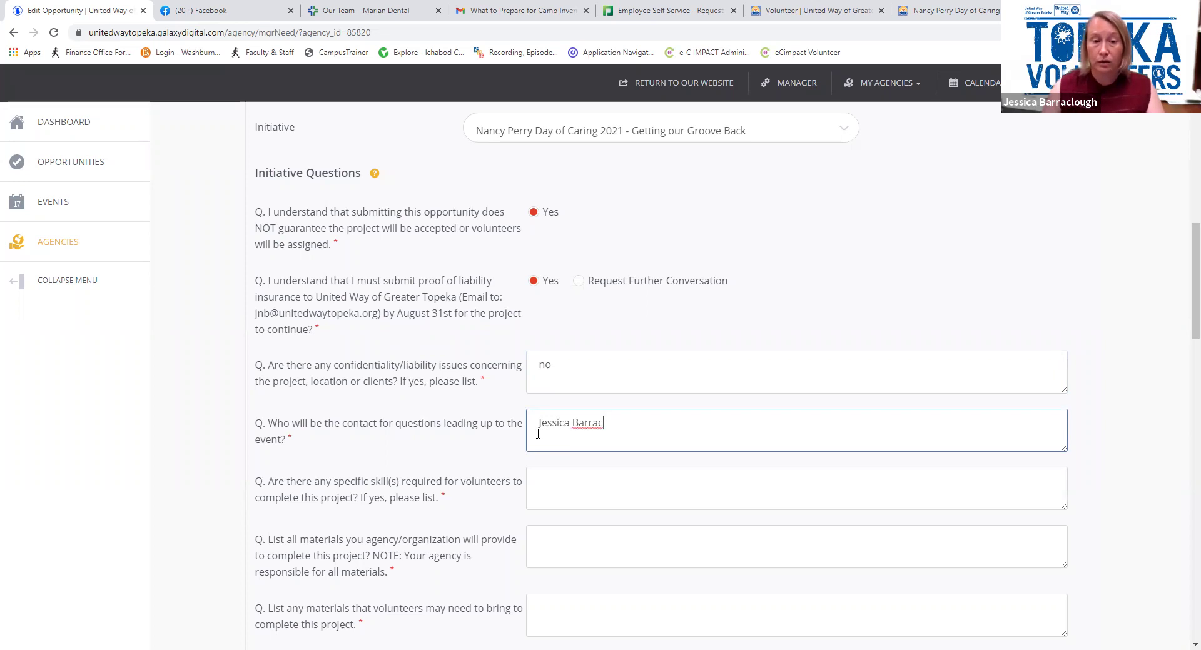
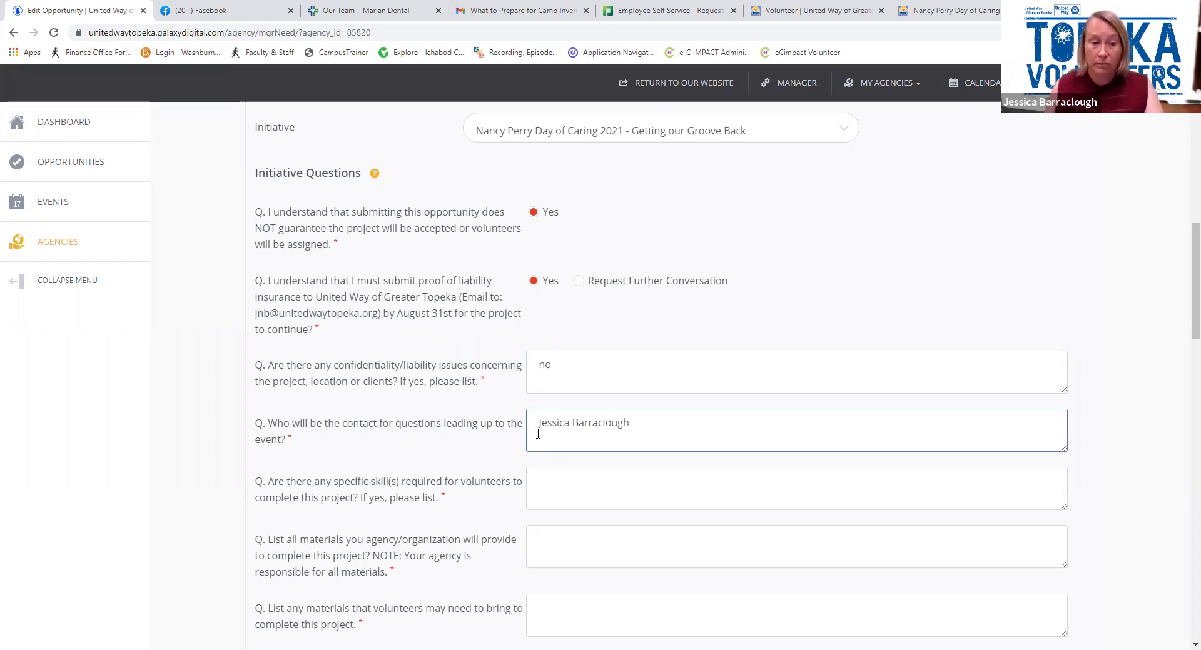
left_click(535, 490)
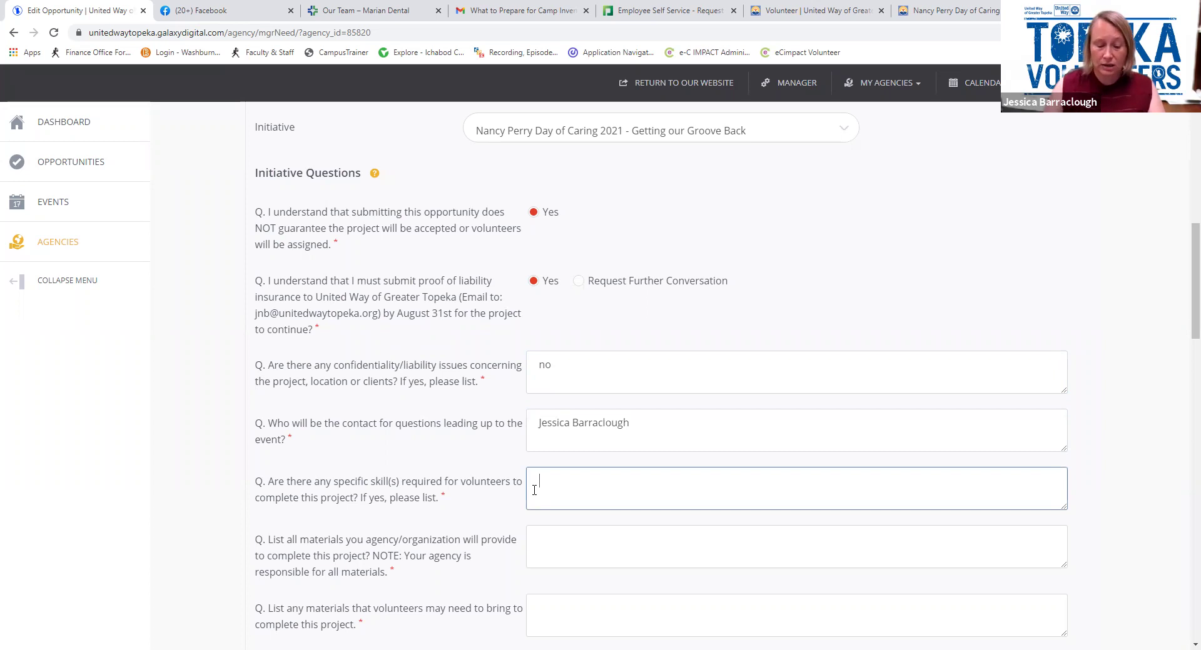
type("Gra")
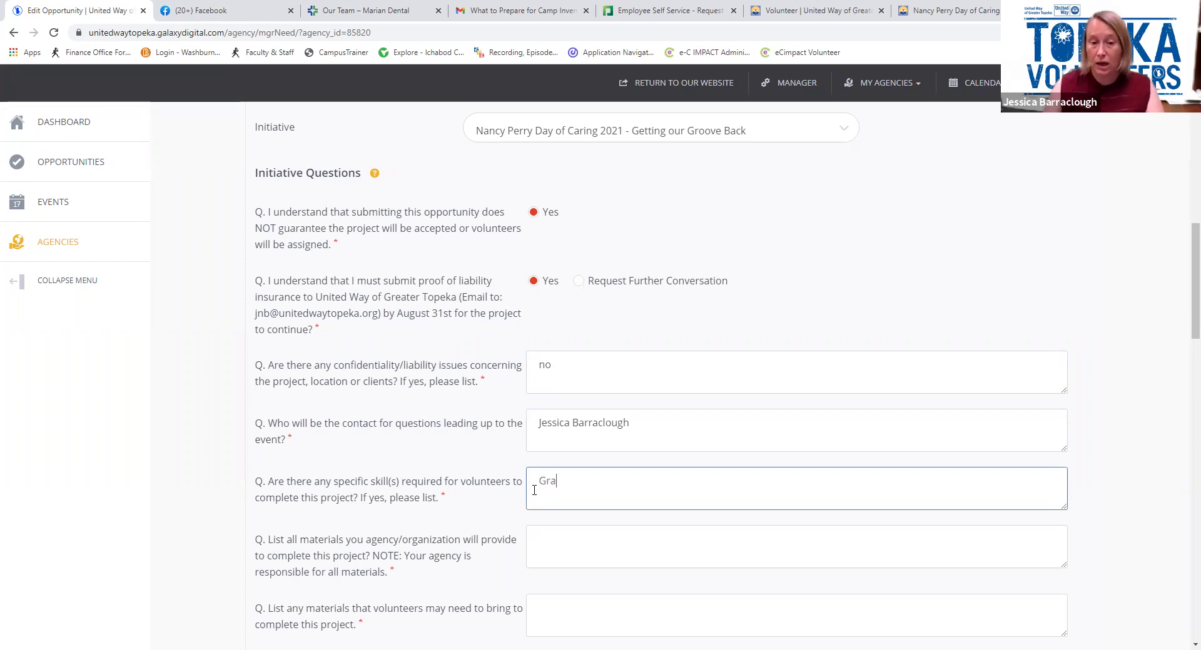
type("phic Design")
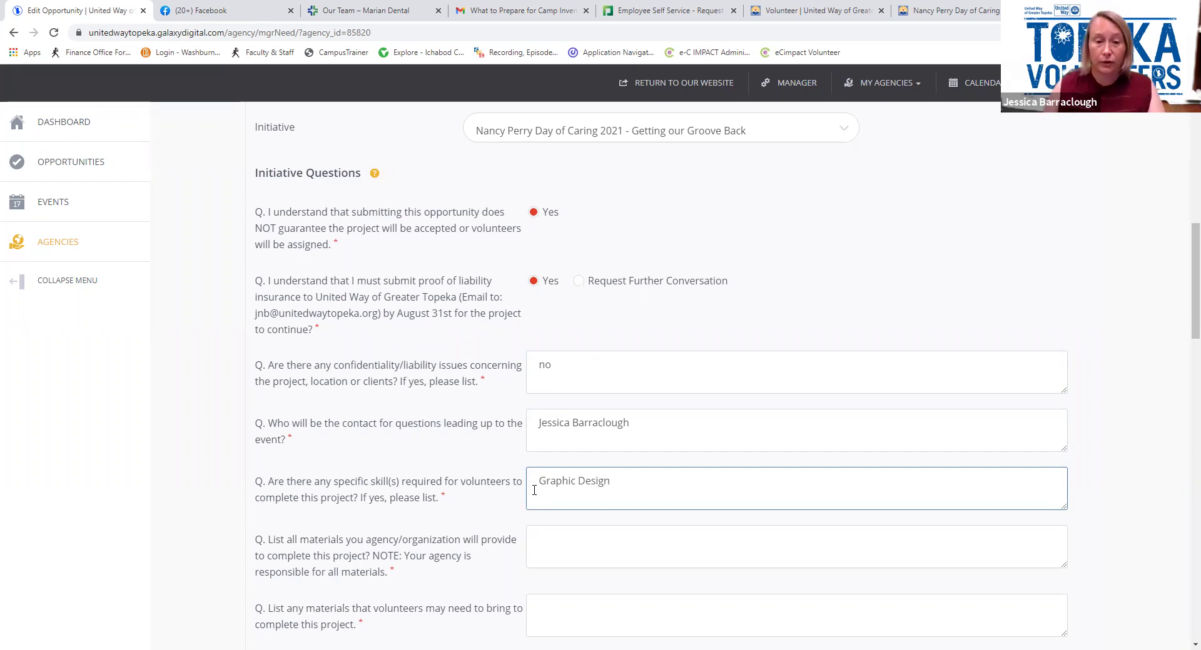
Enter Computer as agency-provided materials, Personal Computer for volunteers to bring, and choose Health impact area
scroll(535, 491, "down", 1)
left_click(535, 496)
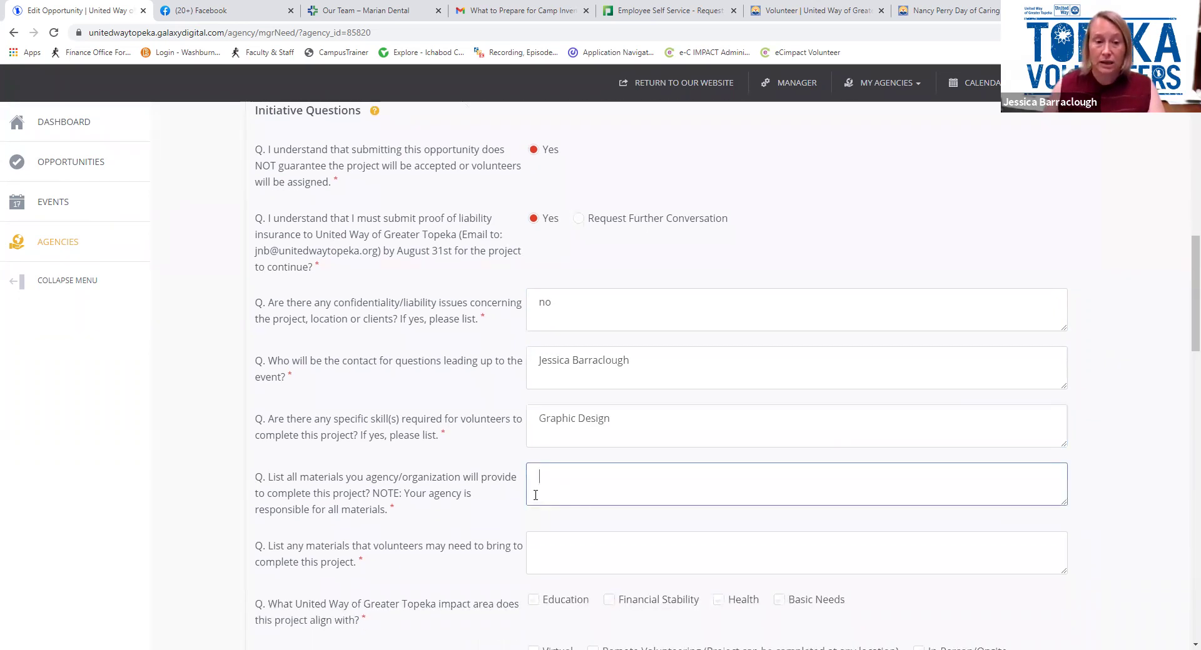
type("C")
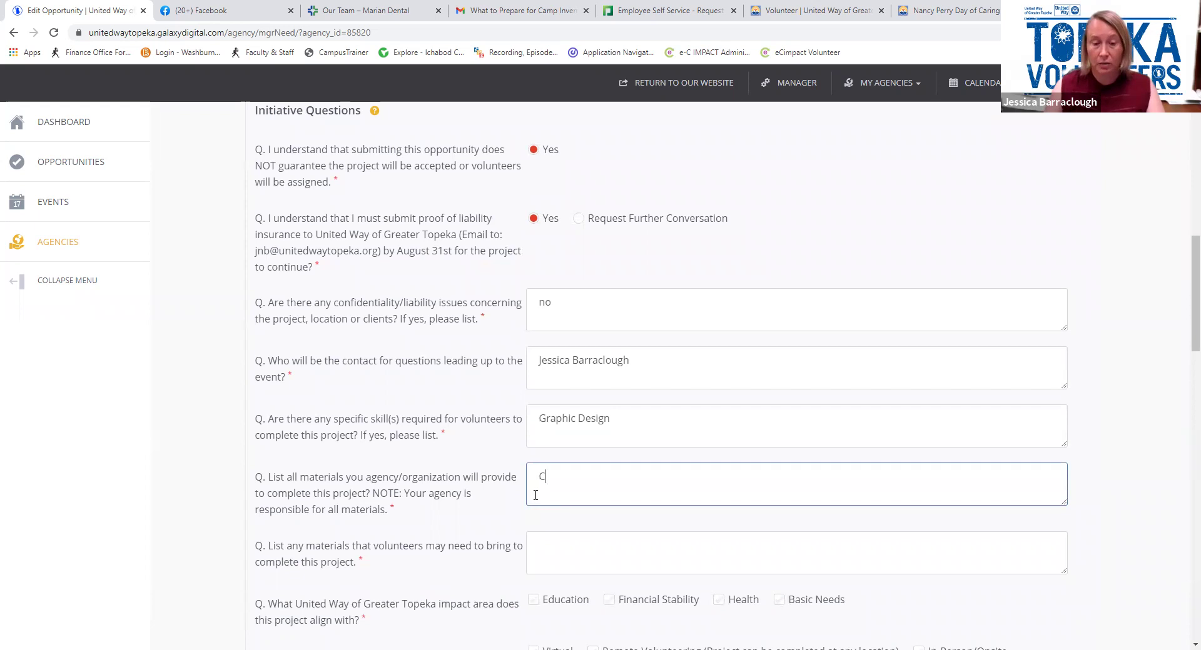
type("omputer")
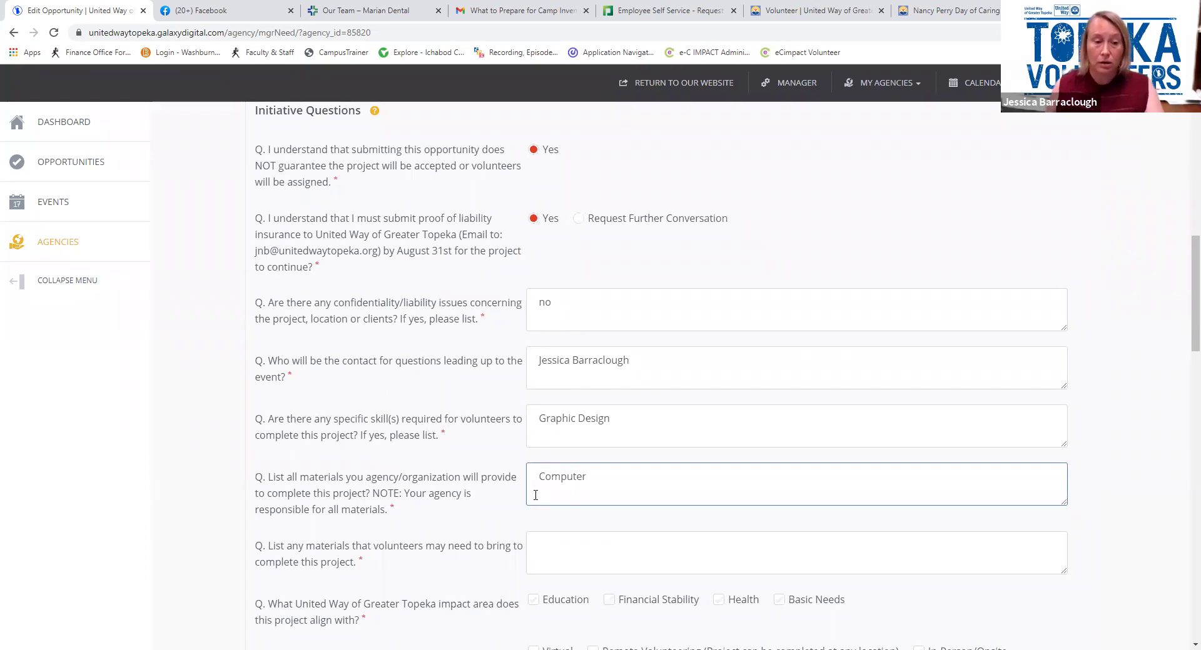
left_click(555, 547)
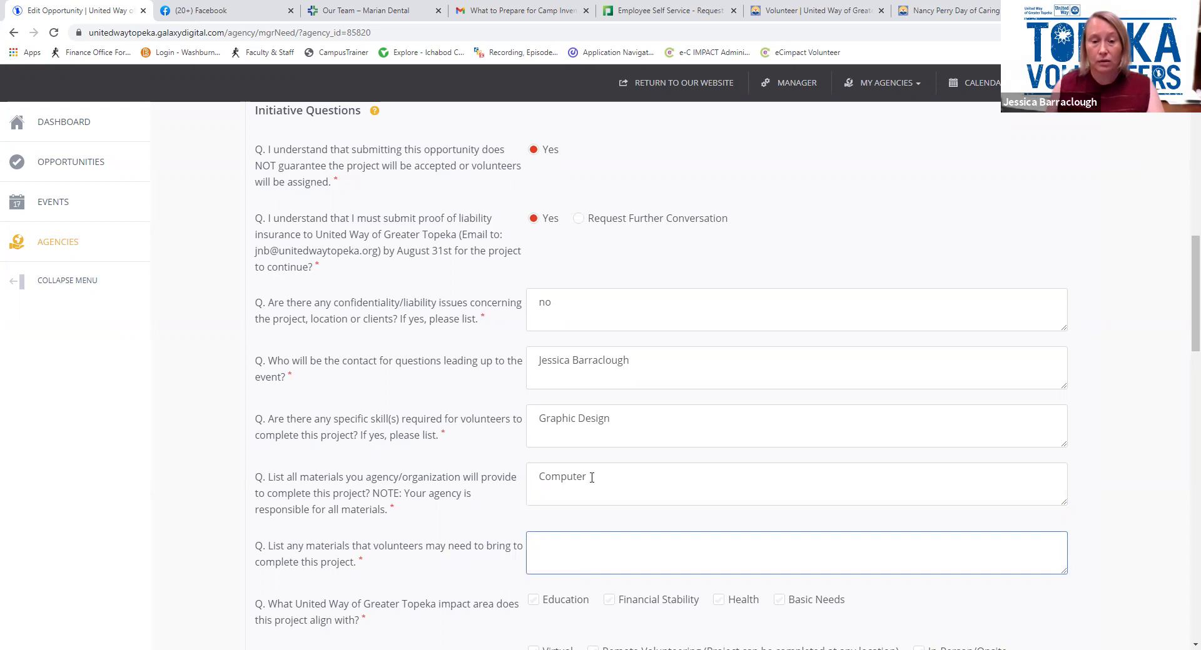
type("Personal Computer")
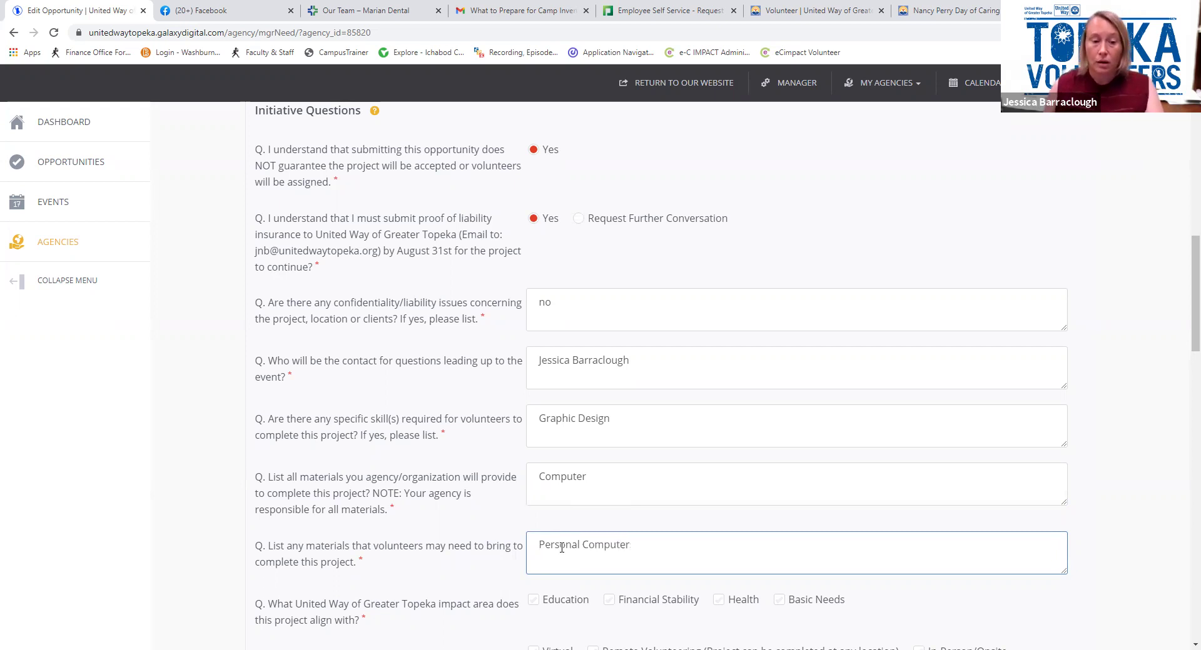
scroll(561, 548, "down", 2)
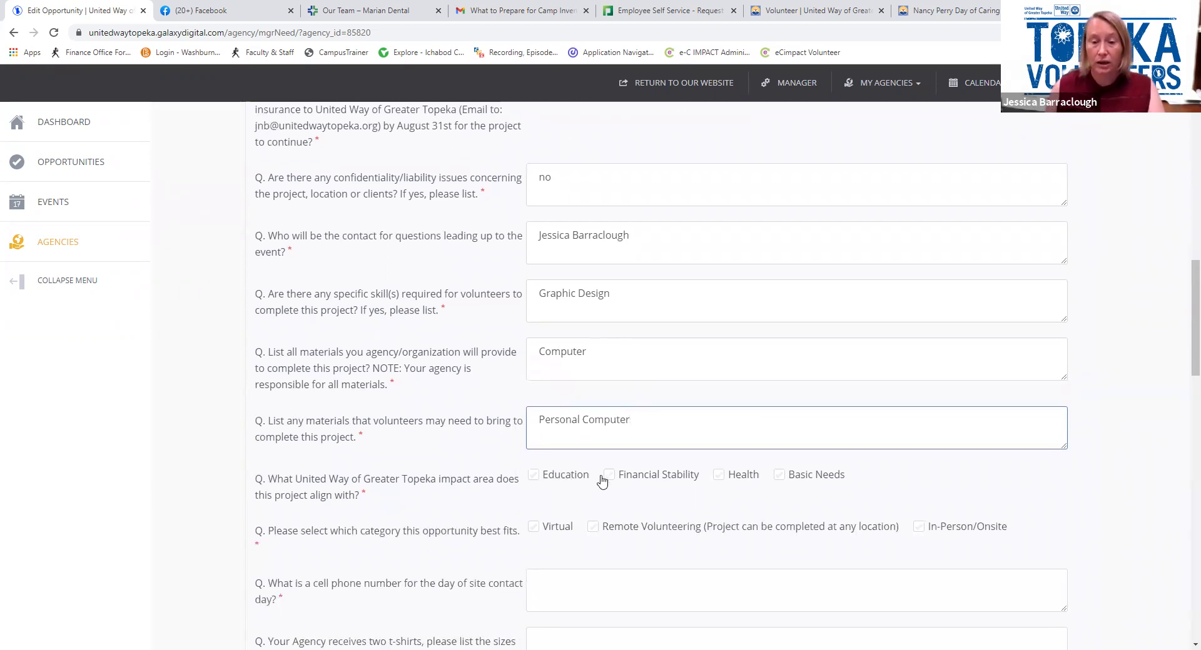
left_click(718, 476)
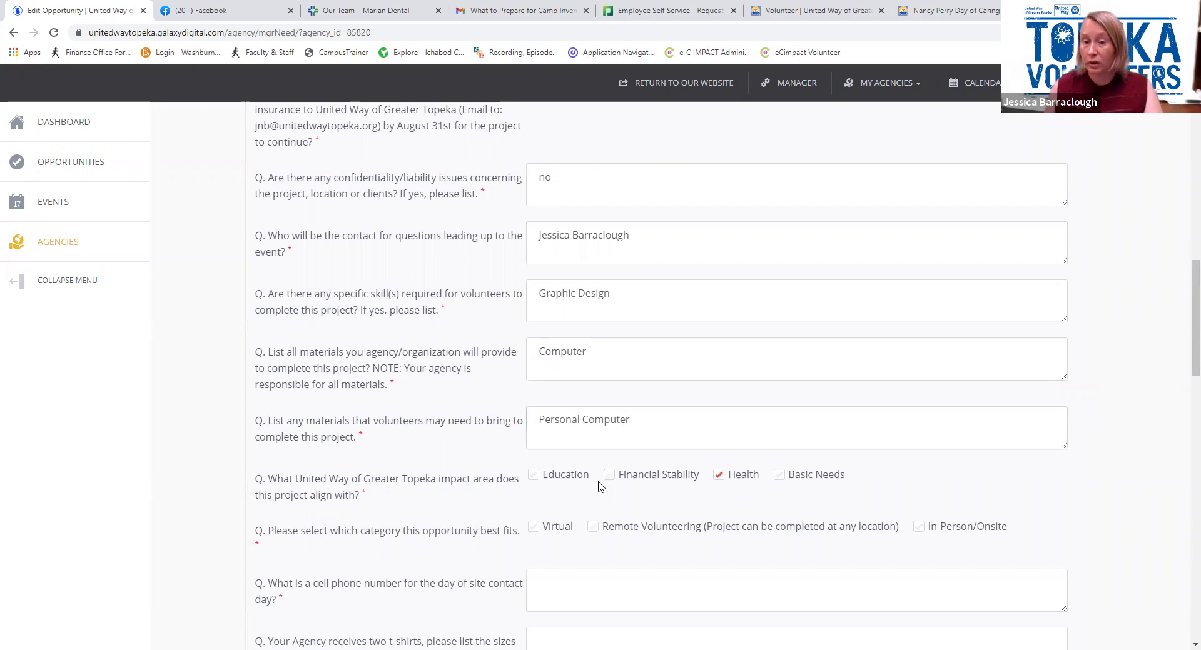
Enter the day-of contact phone number and request t-shirt sizes '2m'
scroll(599, 487, "down", 2)
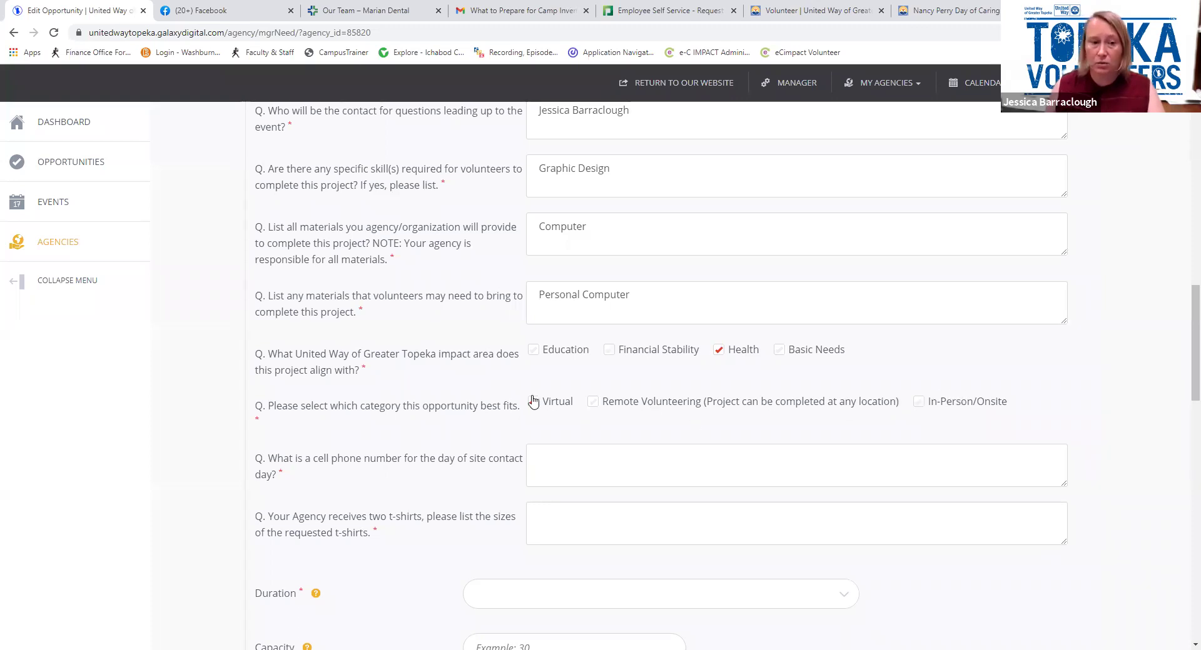
scroll(531, 400, "down", 1)
left_click(648, 396)
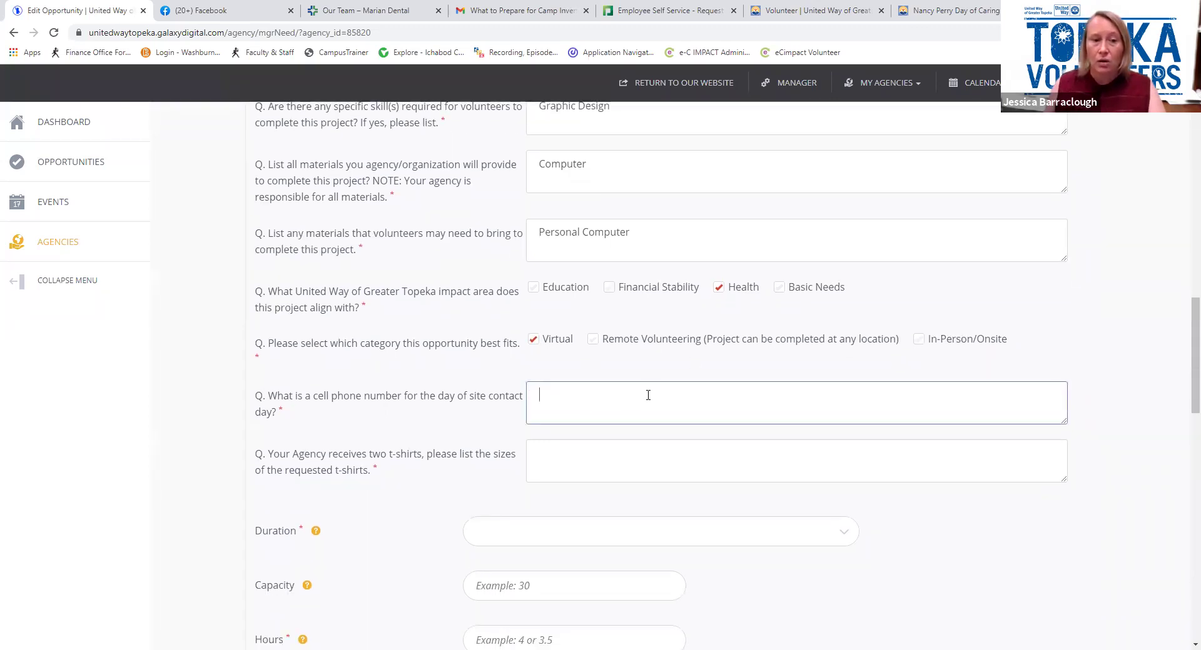
type("55-")
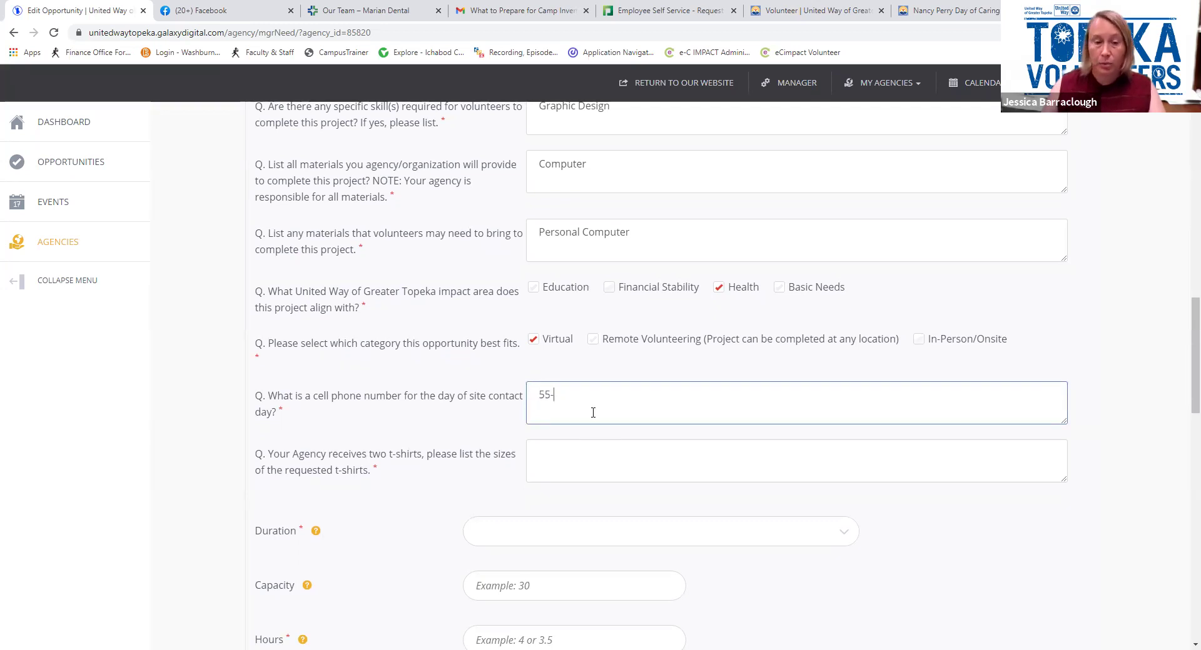
key("BackSpace")
type("5-555-")
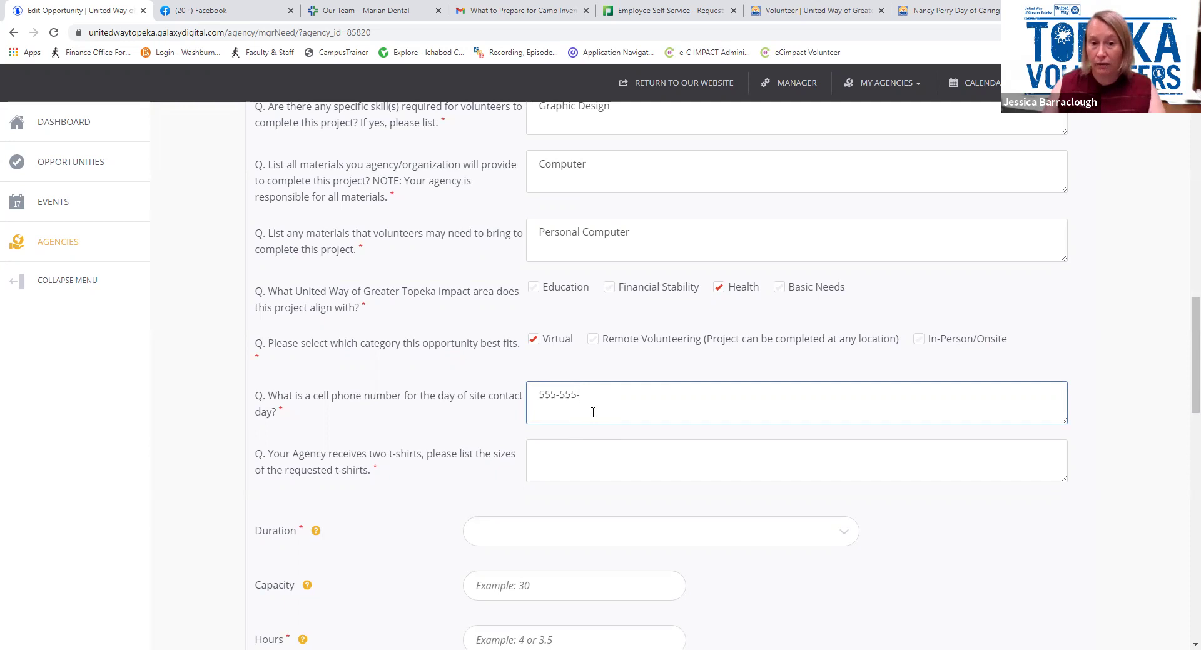
type("5555")
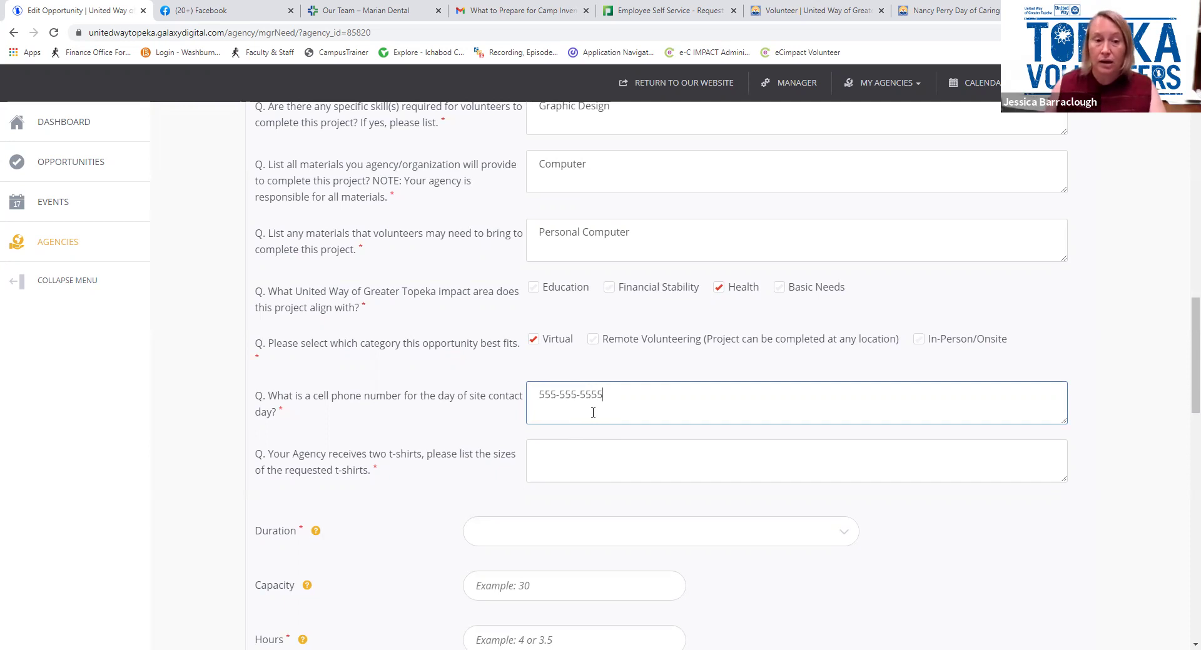
left_click(576, 456)
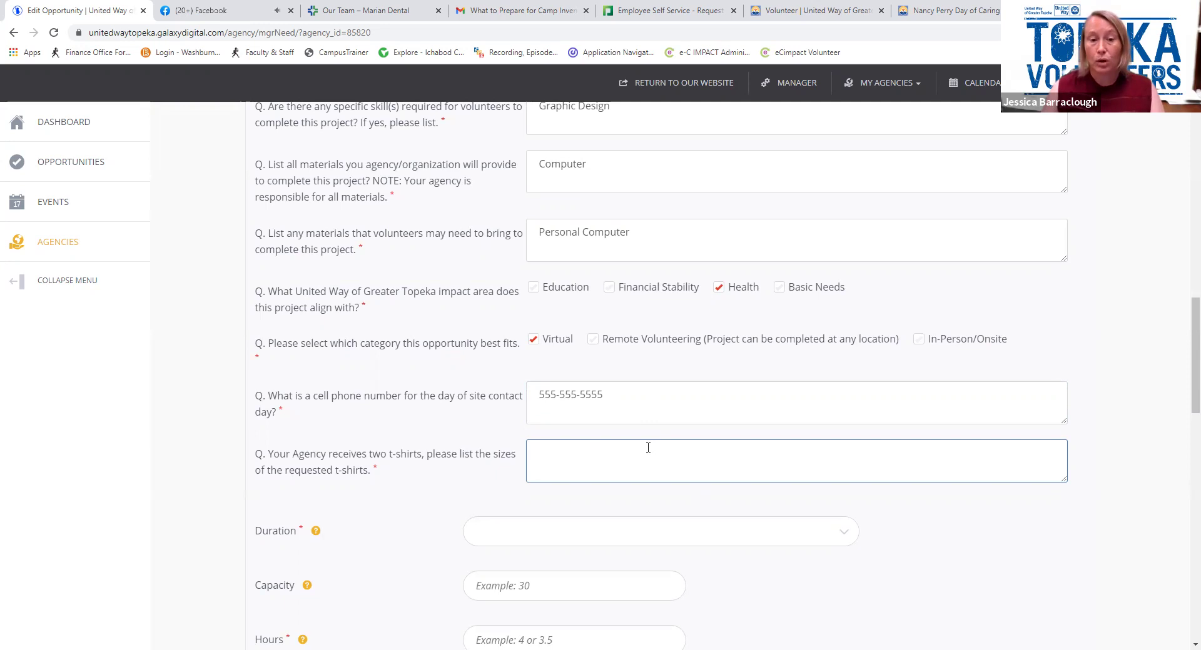
type("2m")
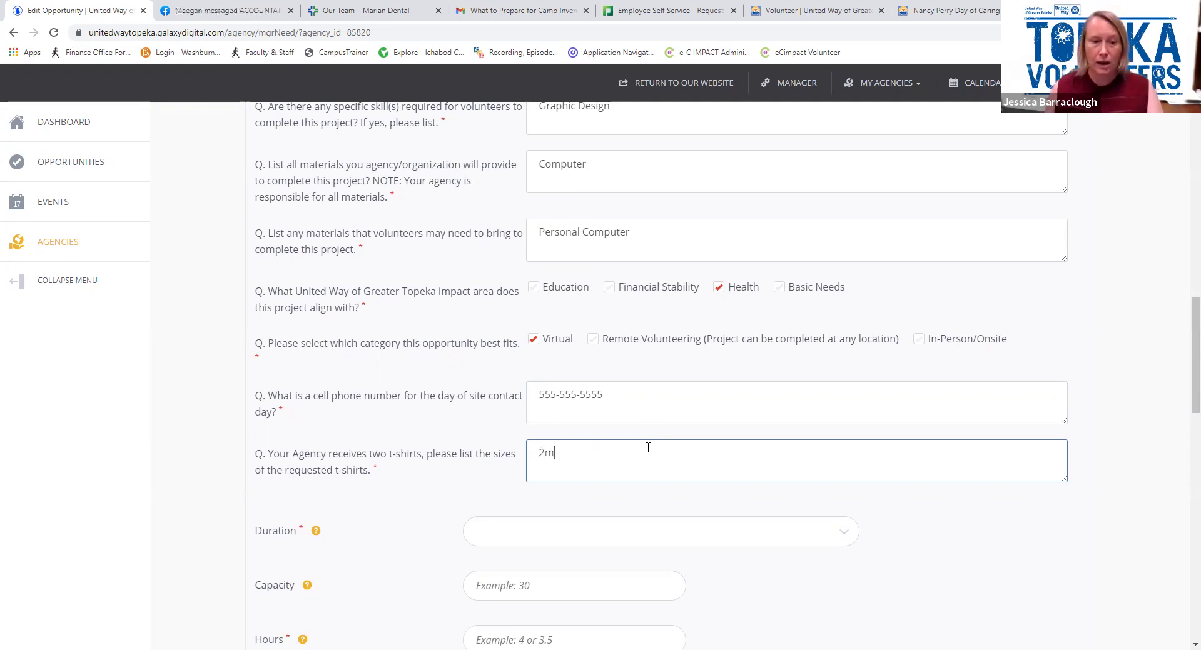
scroll(646, 448, "down", 1)
scroll(650, 455, "down", 1)
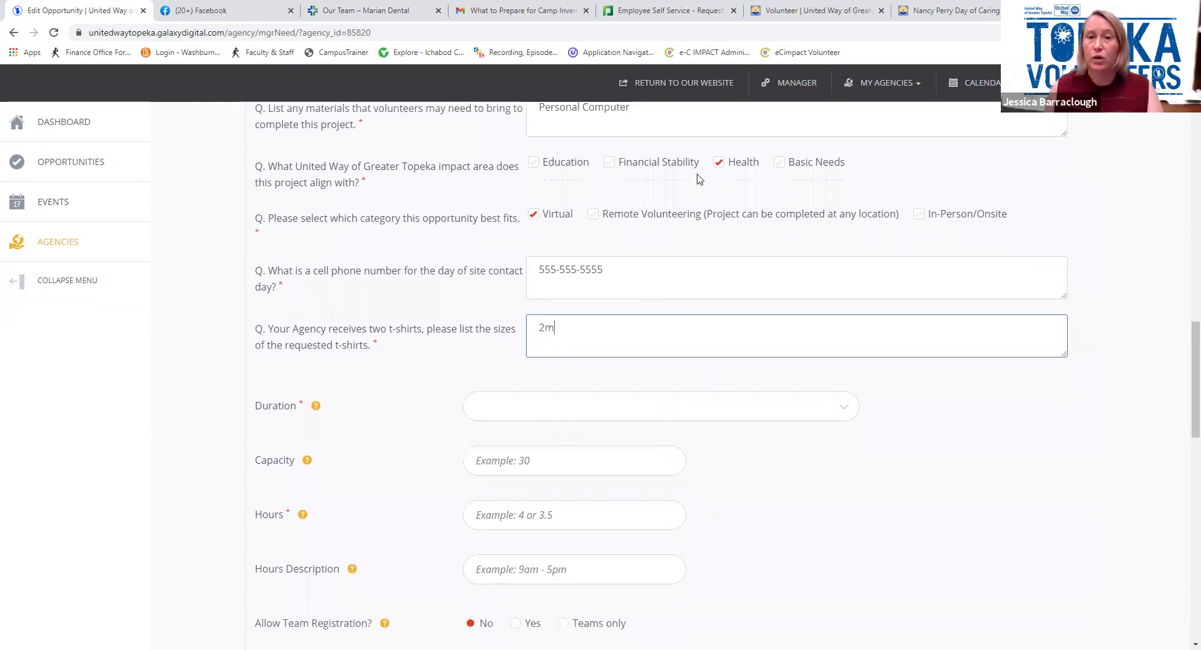
scroll(654, 272, "down", 2)
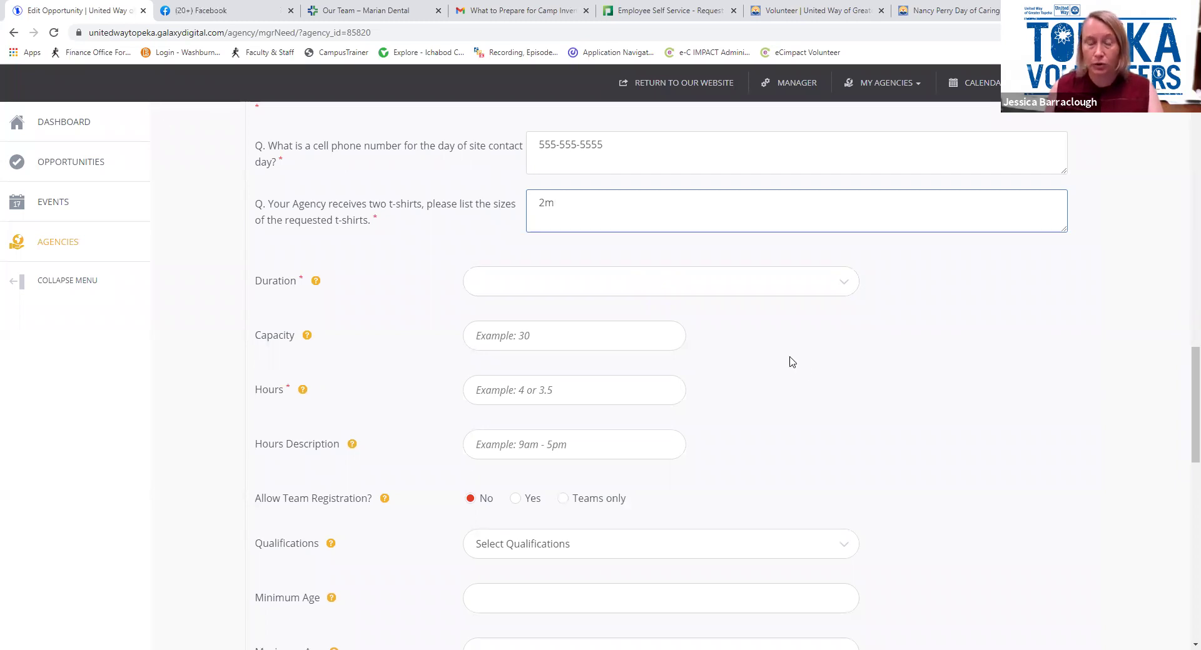
Set duration to Happens On, with opportunity date September 25 and registration closing September 3
left_click(764, 291)
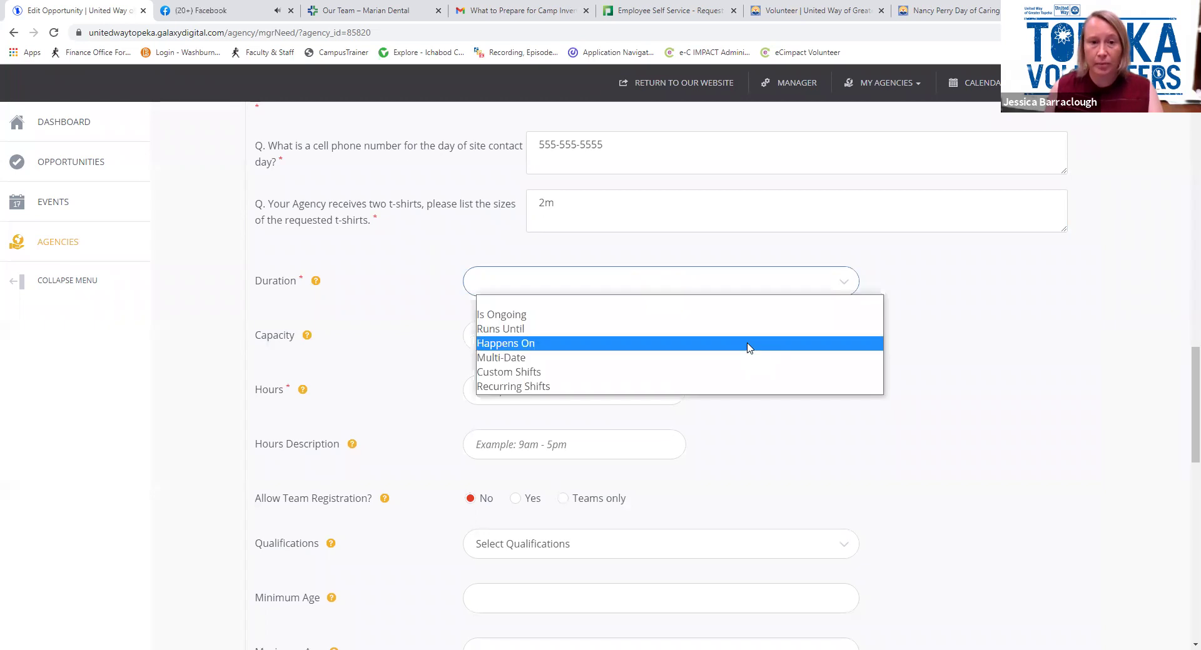
left_click(748, 344)
left_click(621, 333)
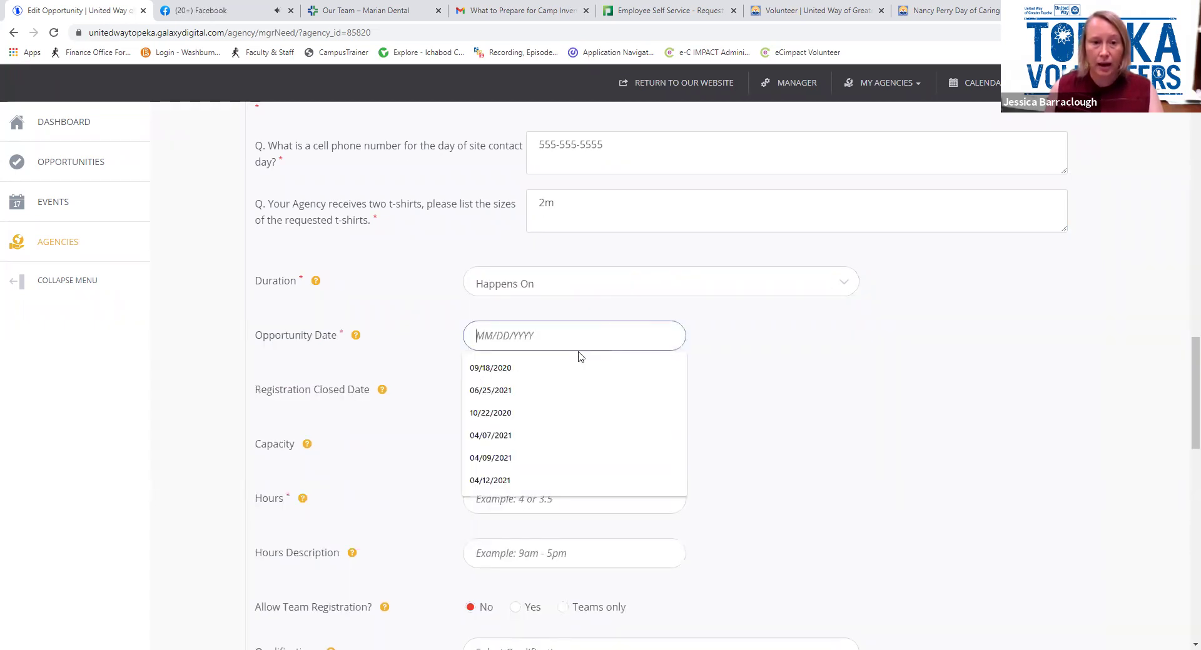
left_click(531, 371)
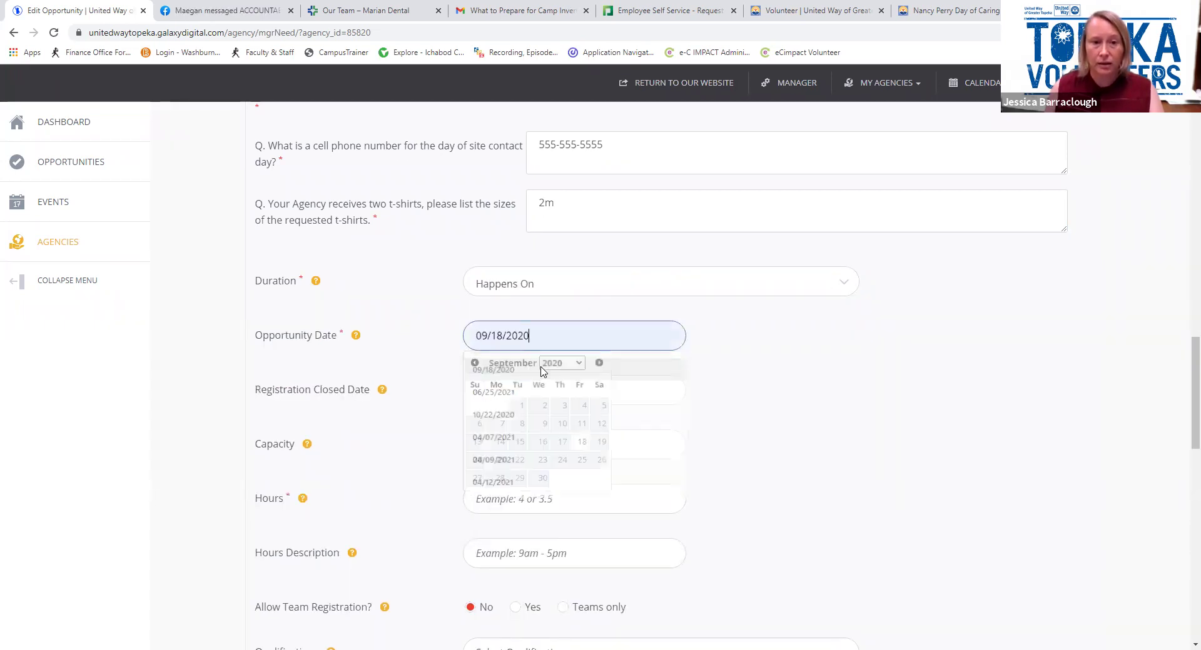
left_click(581, 461)
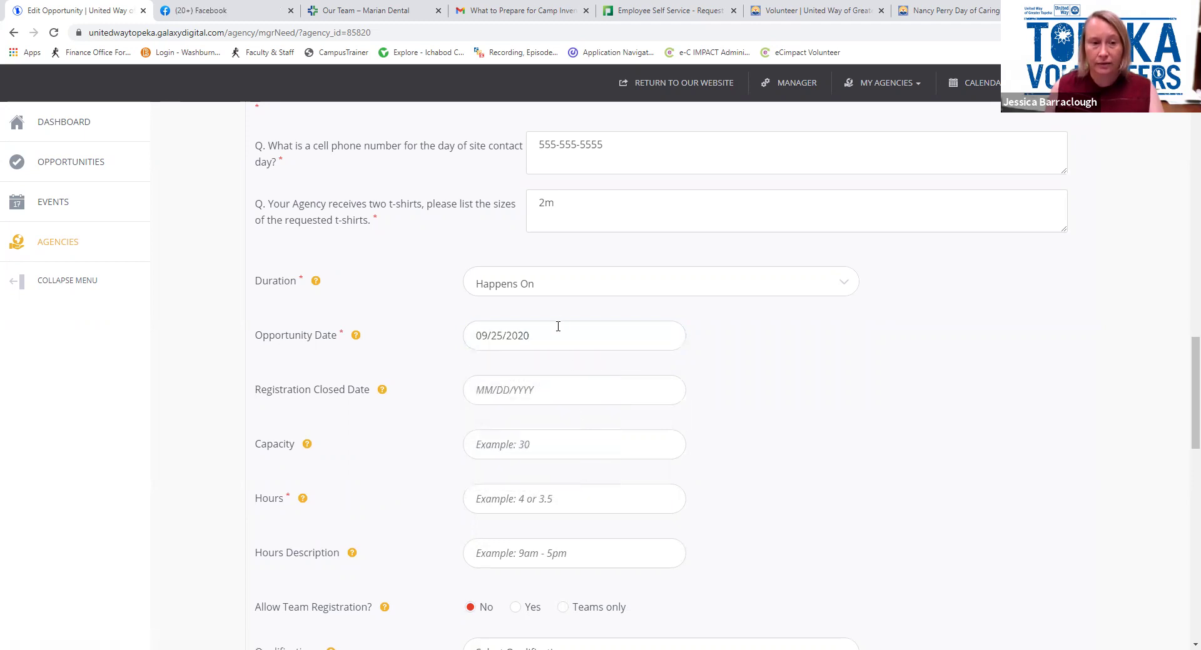
left_click(548, 395)
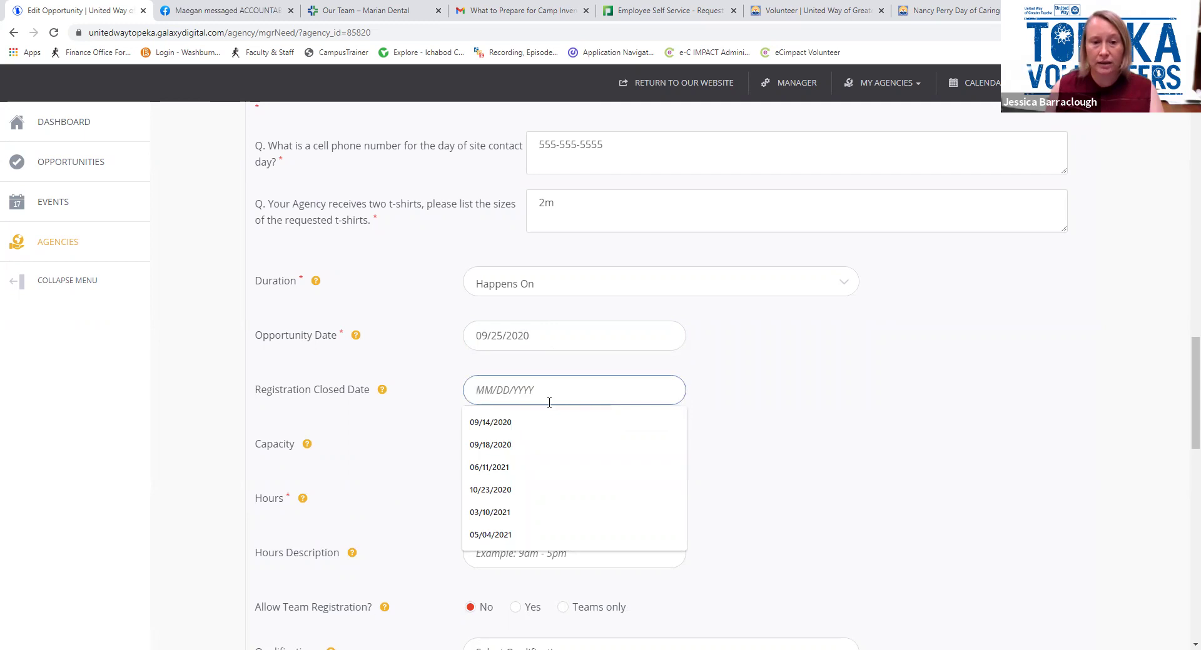
left_click(543, 423)
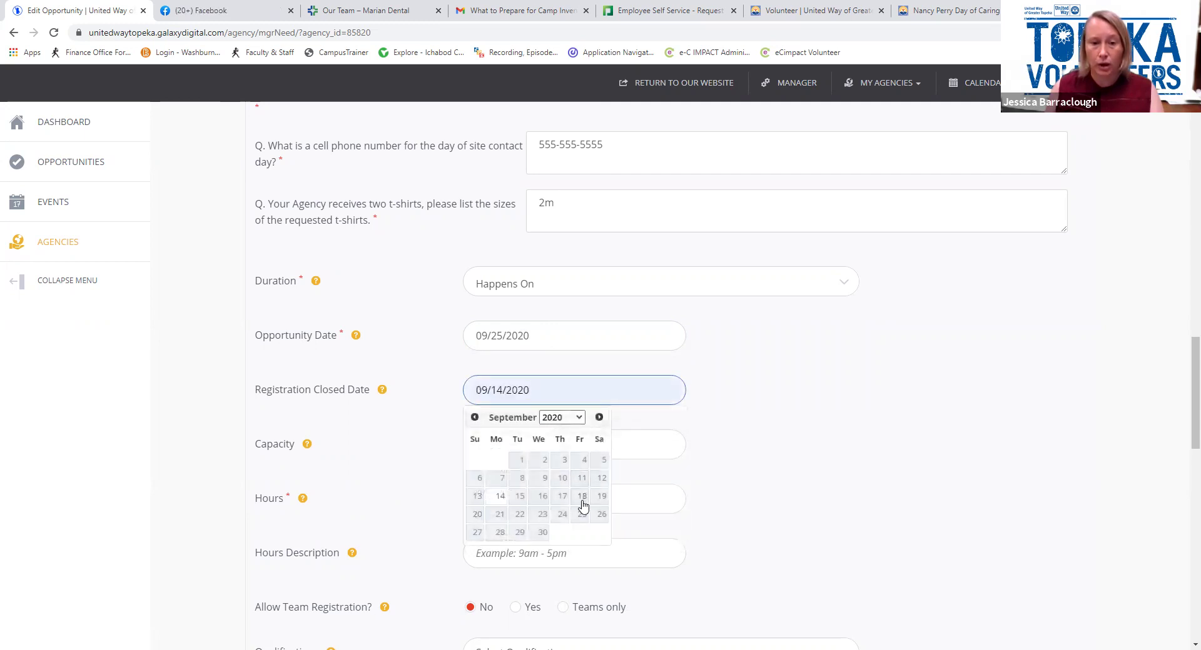
left_click(565, 462)
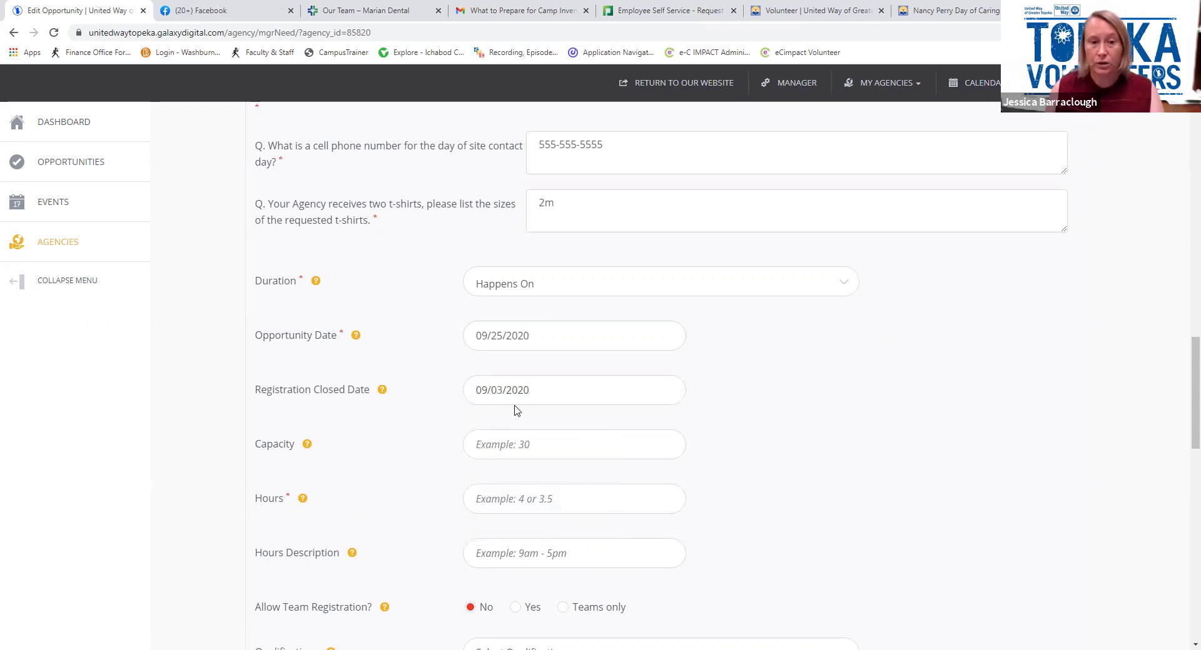
Change both years to 2021, giving 09/25/2021 and a 09/03/2021 closing date
left_click(529, 336)
key("BackSpace")
type("1")
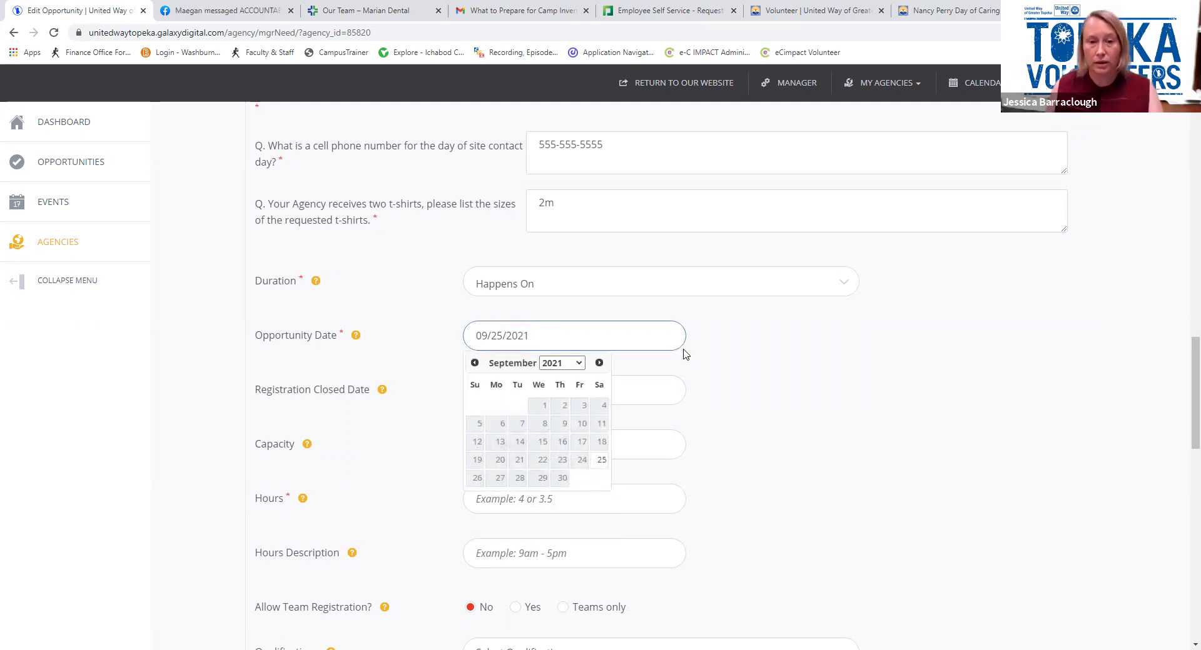
left_click(734, 369)
left_click(551, 391)
key("BackSpace")
type("1")
key("Tab")
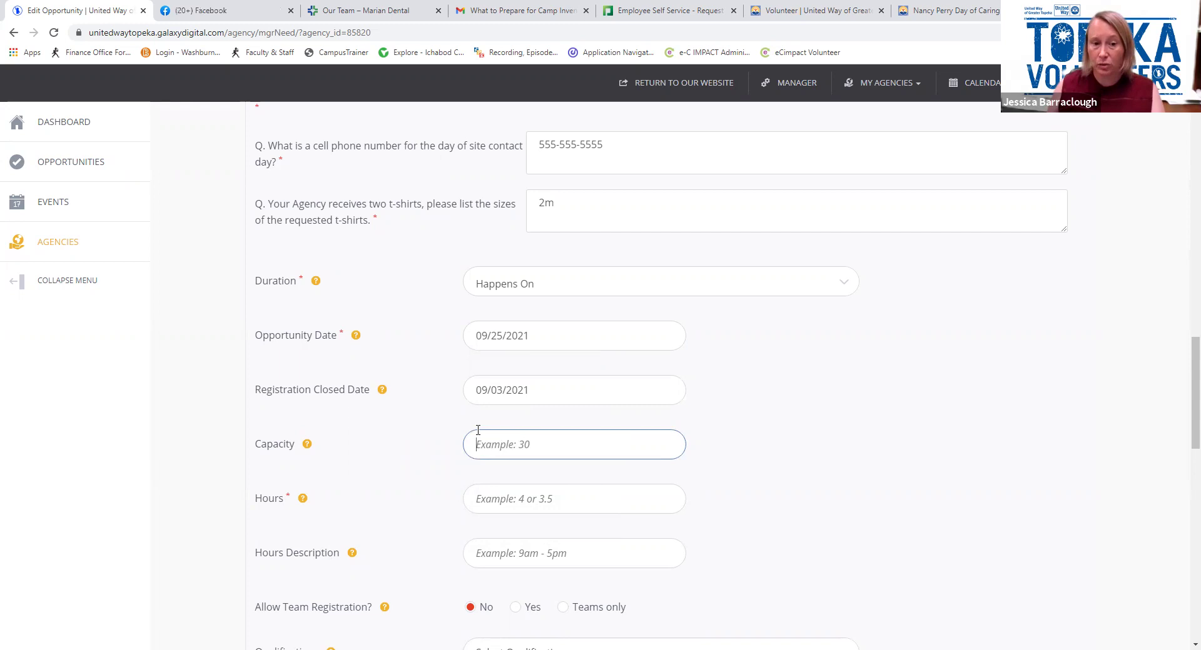
Enter capacity 1, 8 hours, and hours description 9AM-4PM
type("1")
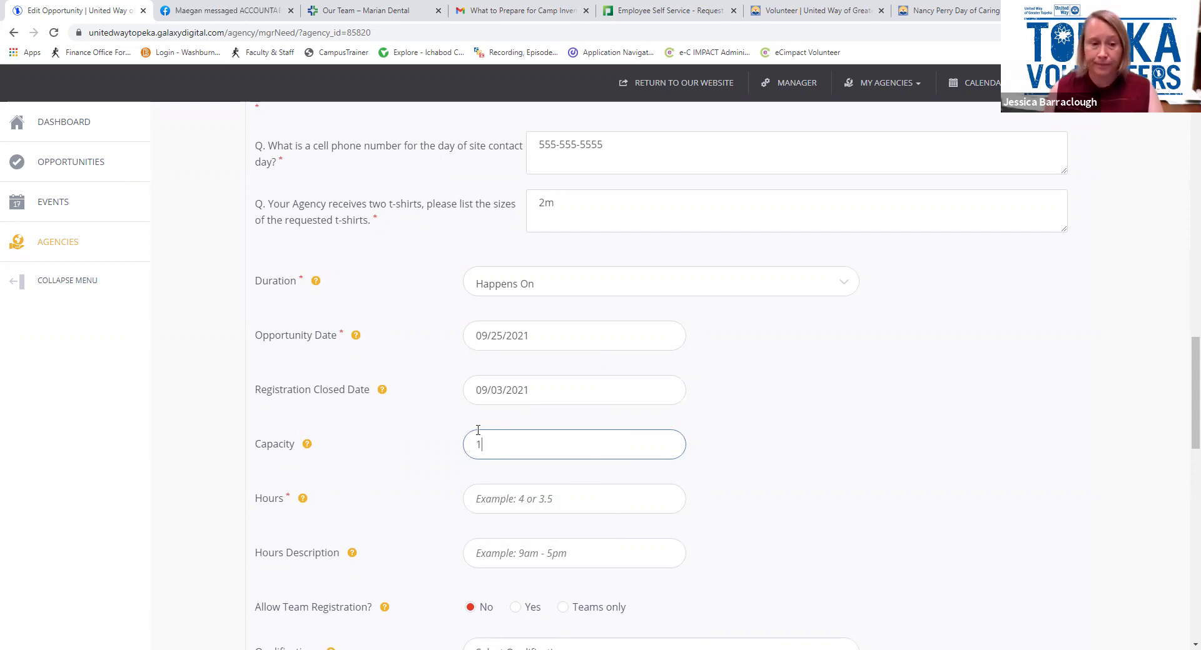
left_click(542, 510)
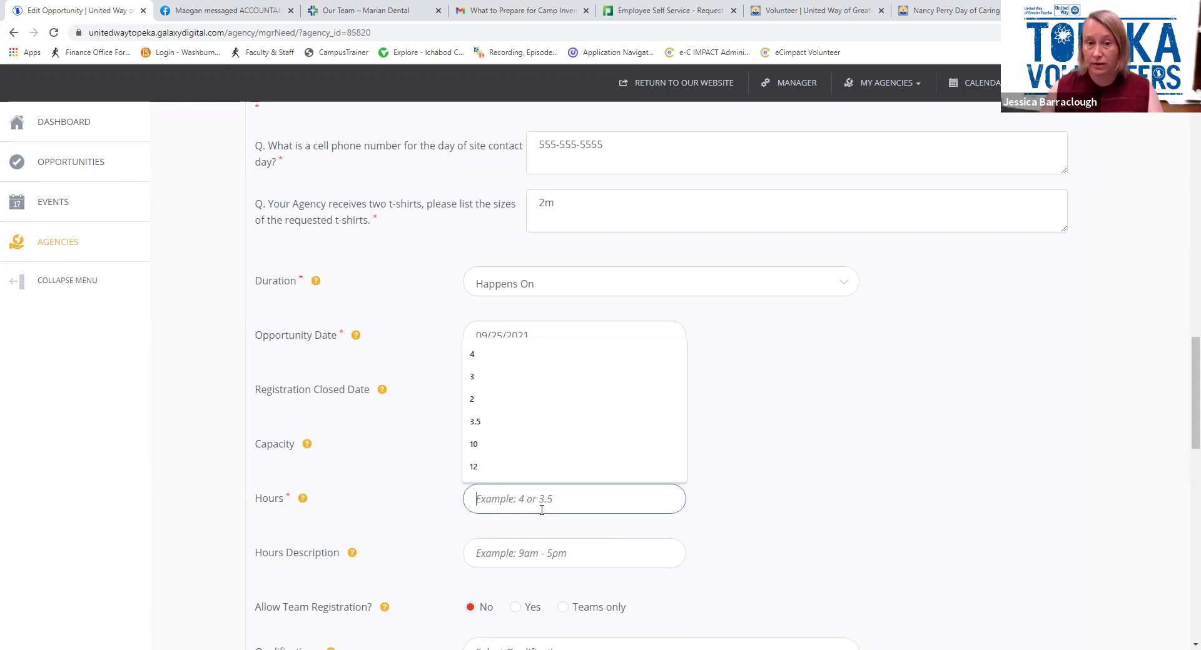
type("8")
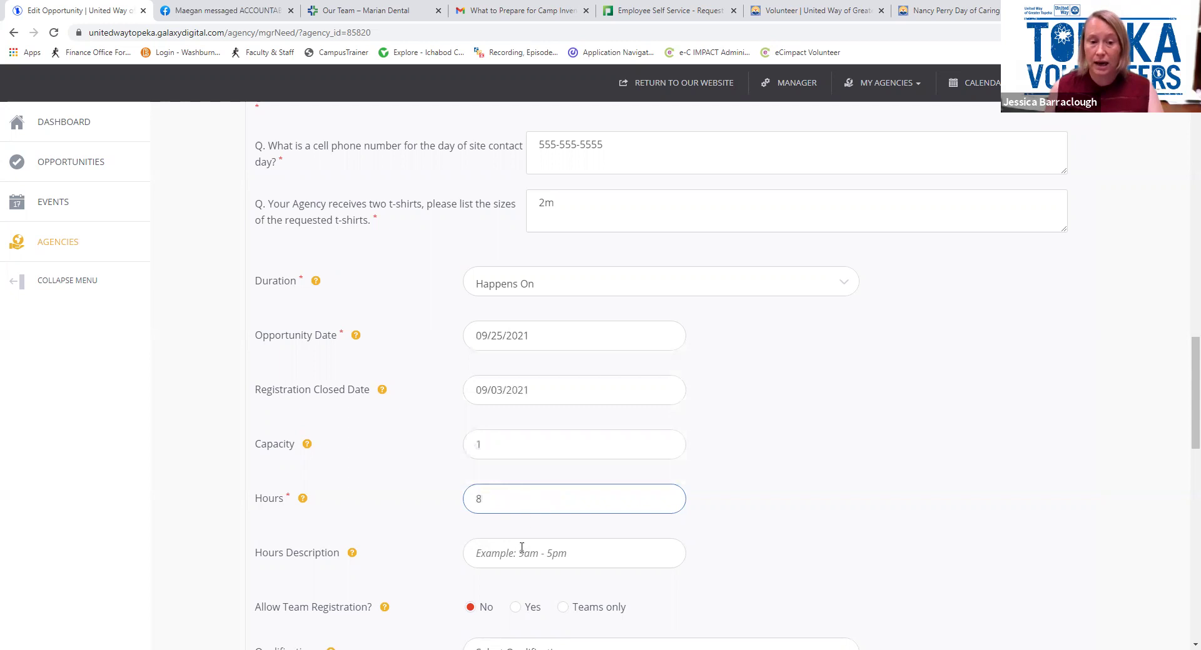
left_click(521, 552)
type("9")
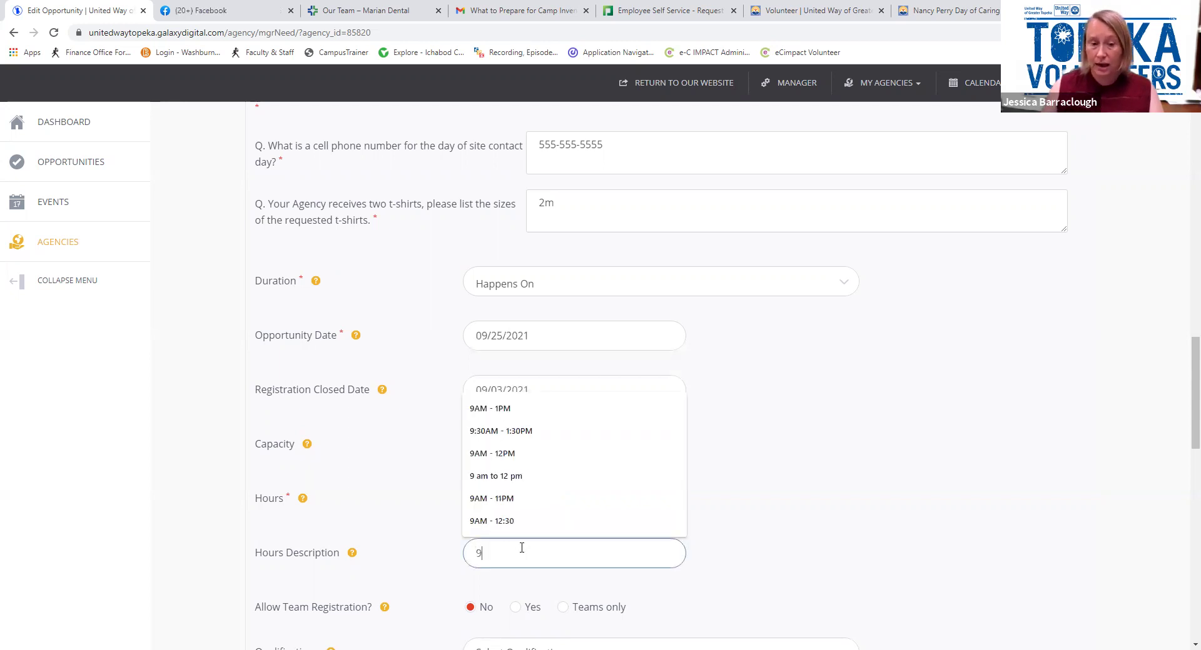
type("AM")
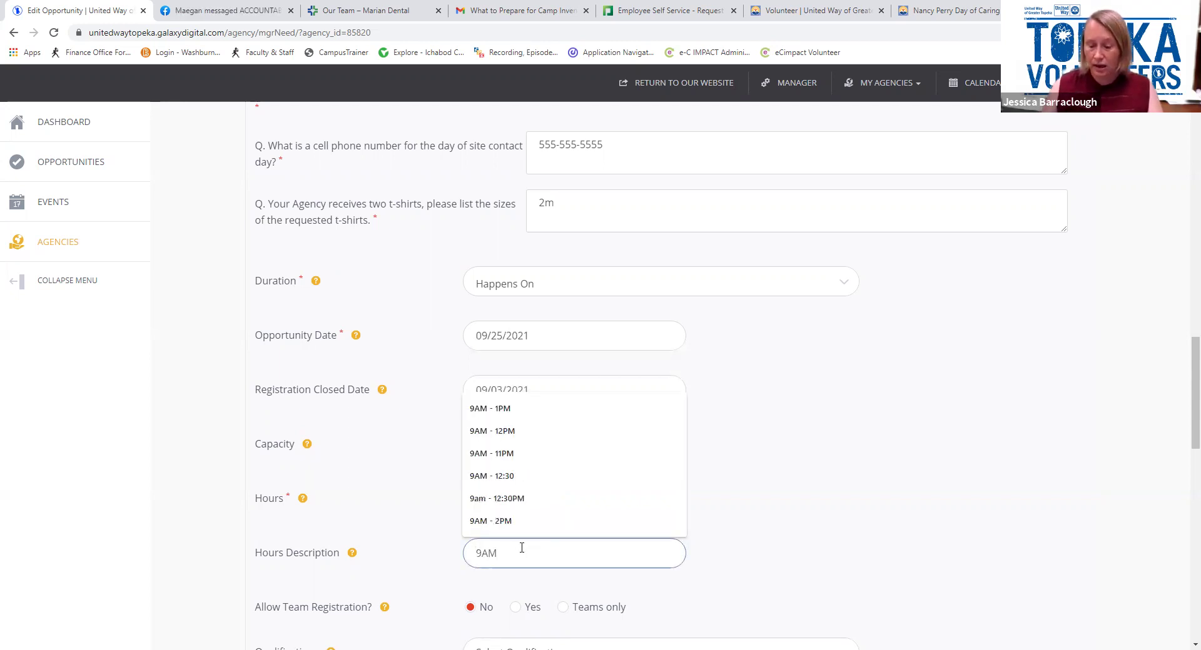
type("-4")
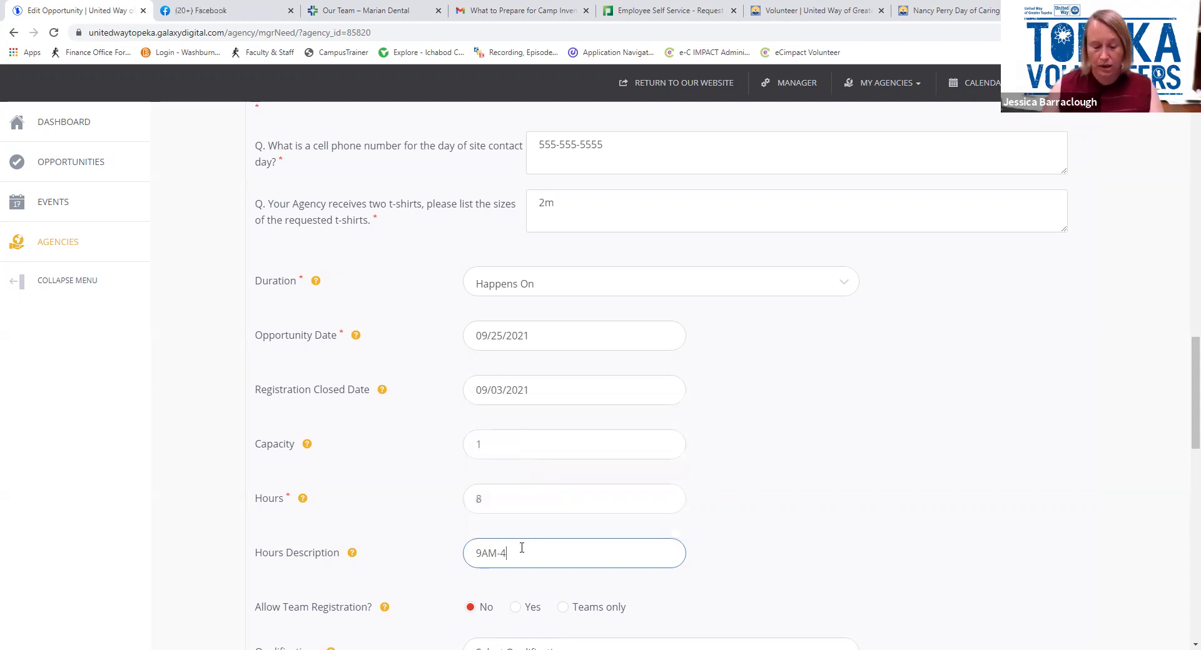
type("M")
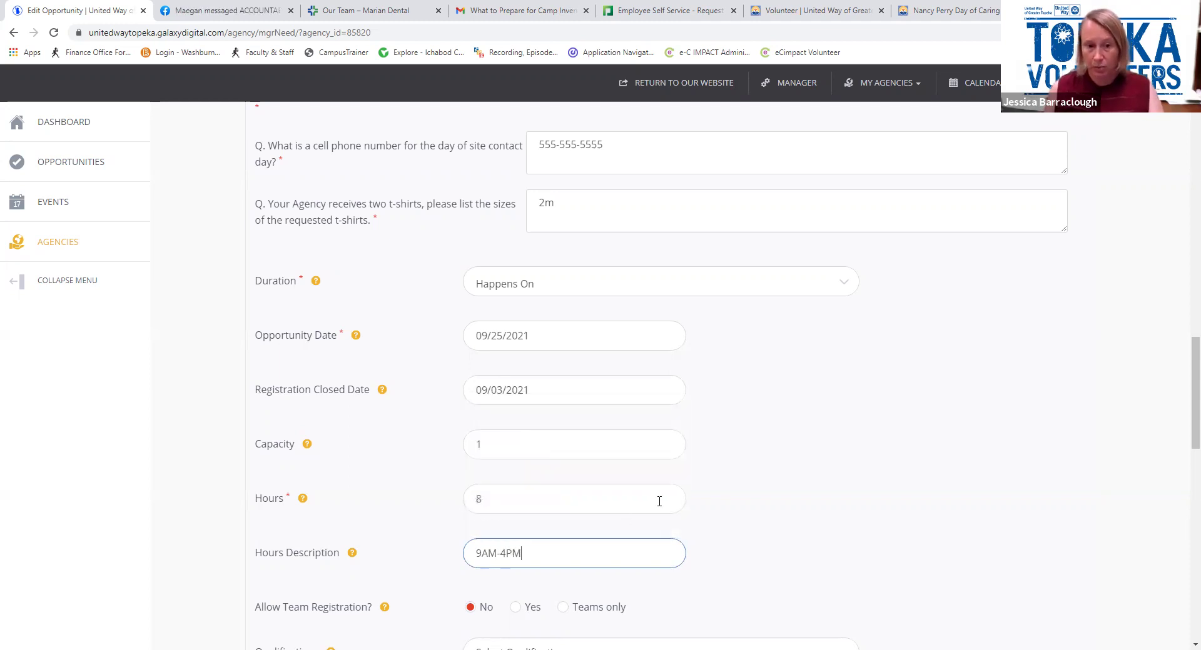
scroll(663, 482, "down", 3)
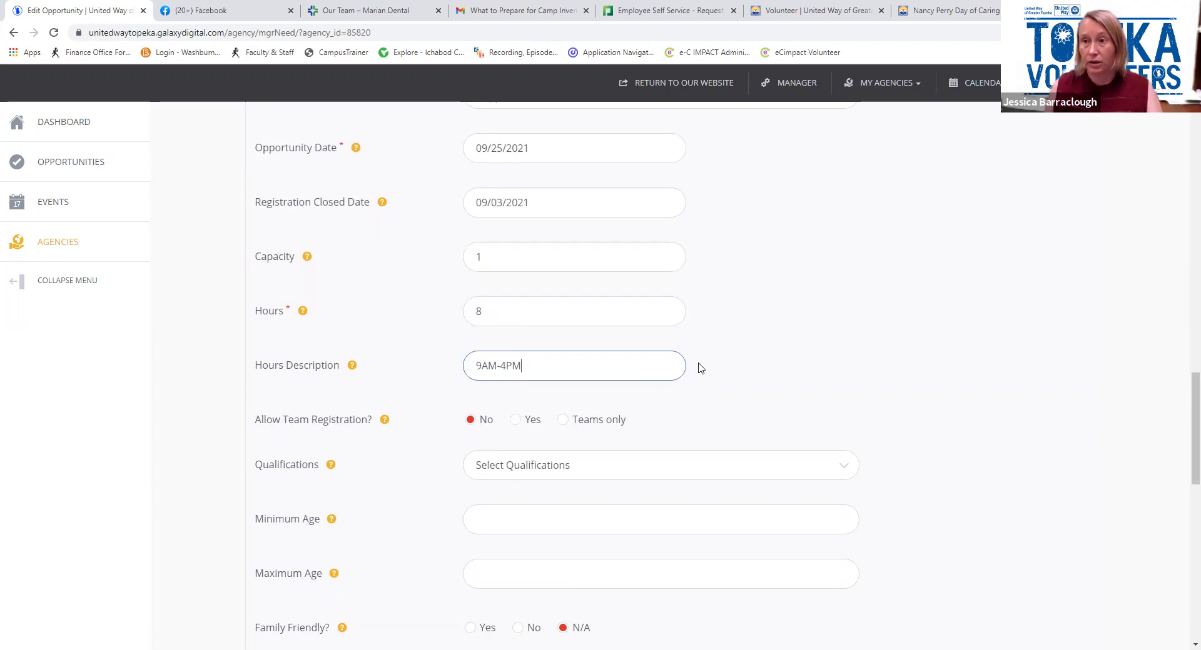
Allow team registration and require the UWGT General Liability and Photo Release waiver
scroll(701, 368, "down", 1)
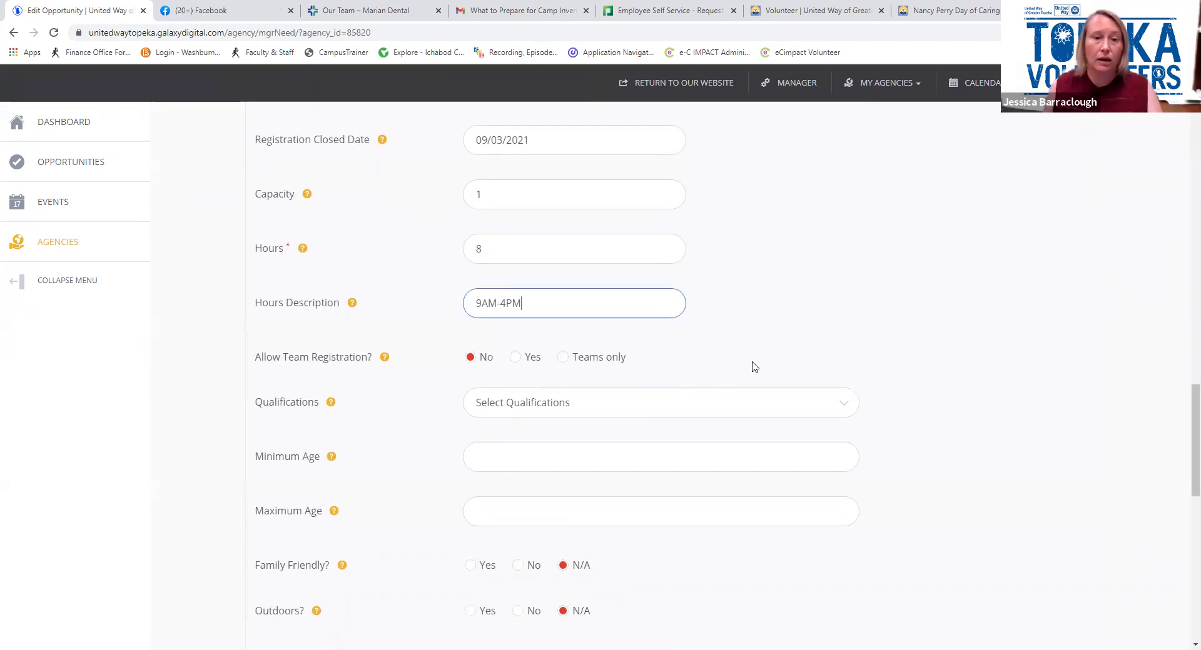
scroll(719, 355, "down", 1)
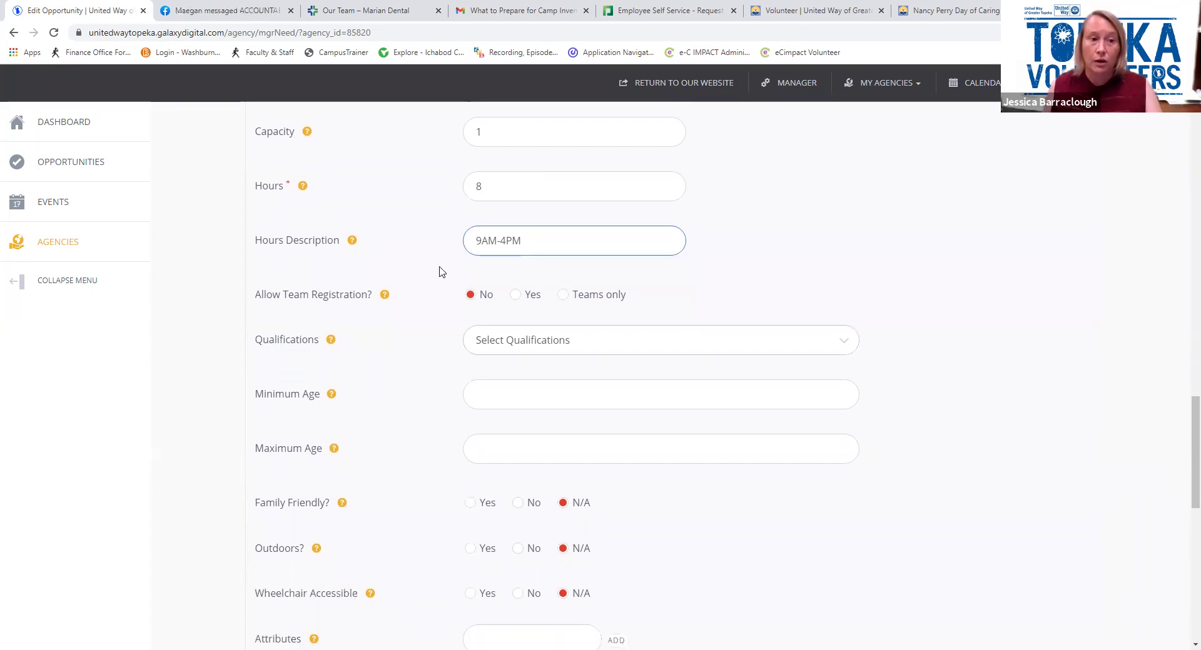
left_click(516, 296)
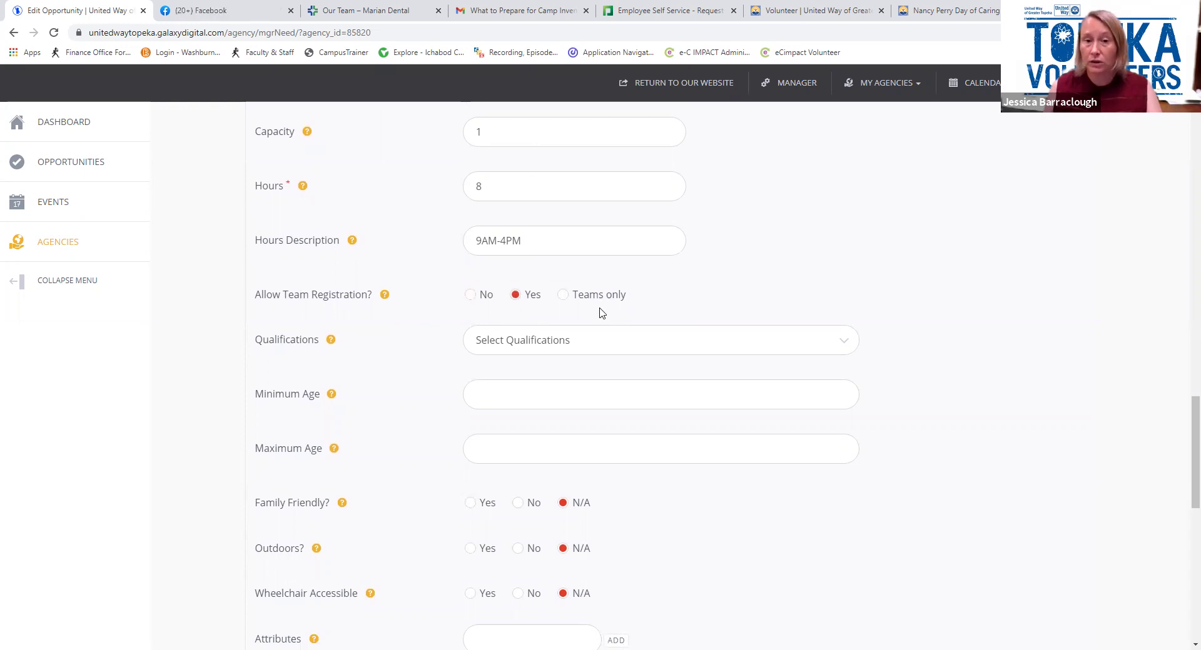
left_click(591, 349)
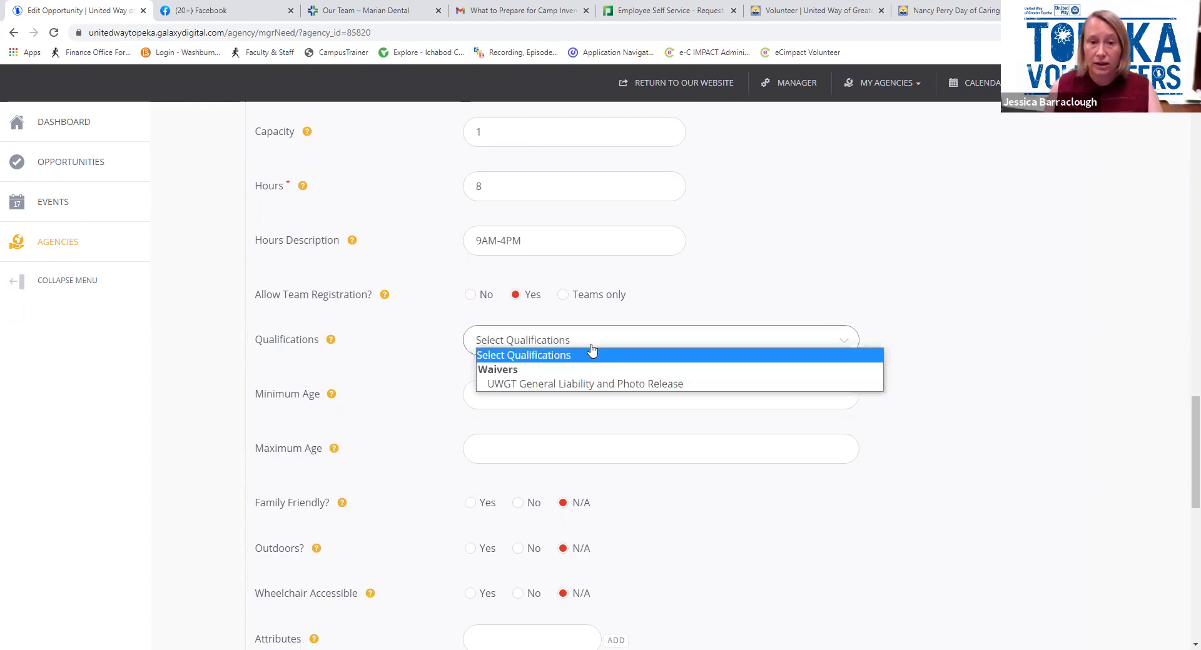
left_click(594, 384)
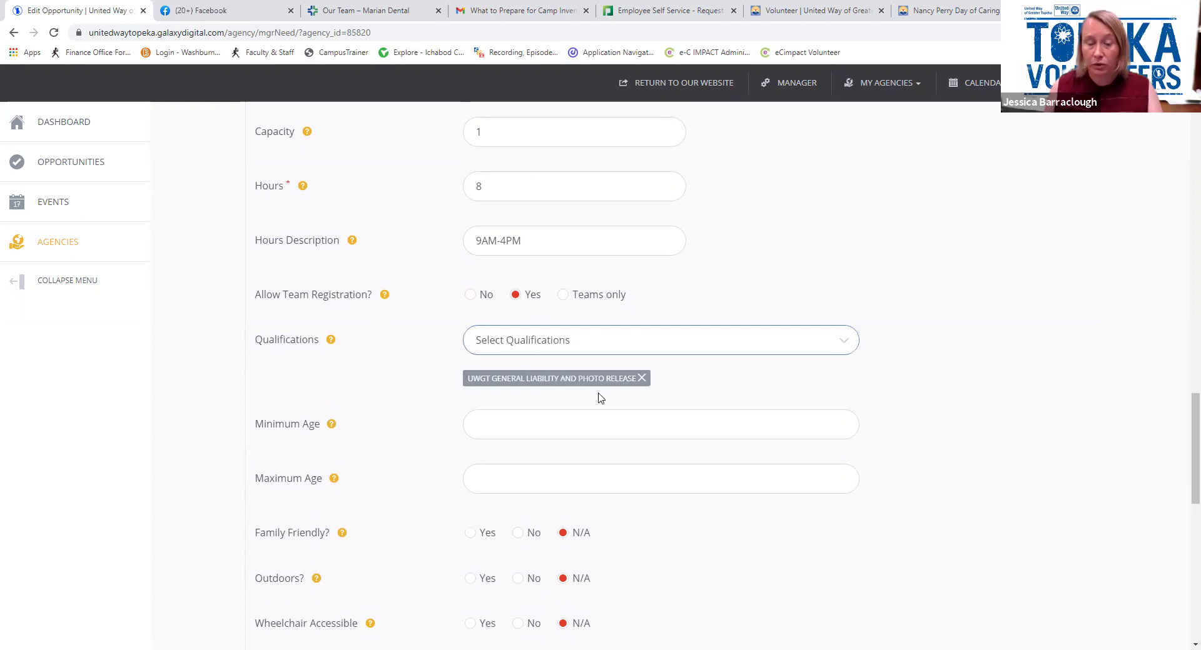
scroll(598, 396, "down", 1)
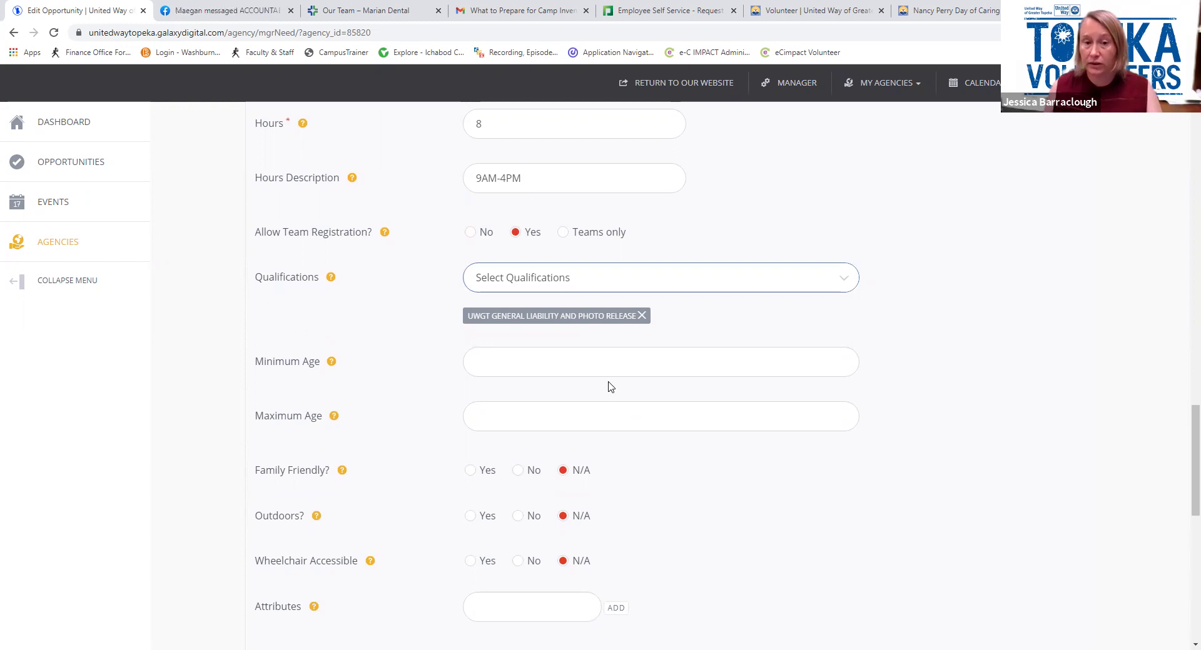
Set the minimum volunteer age to 18 and the maximum to 120
left_click(607, 360)
type("18")
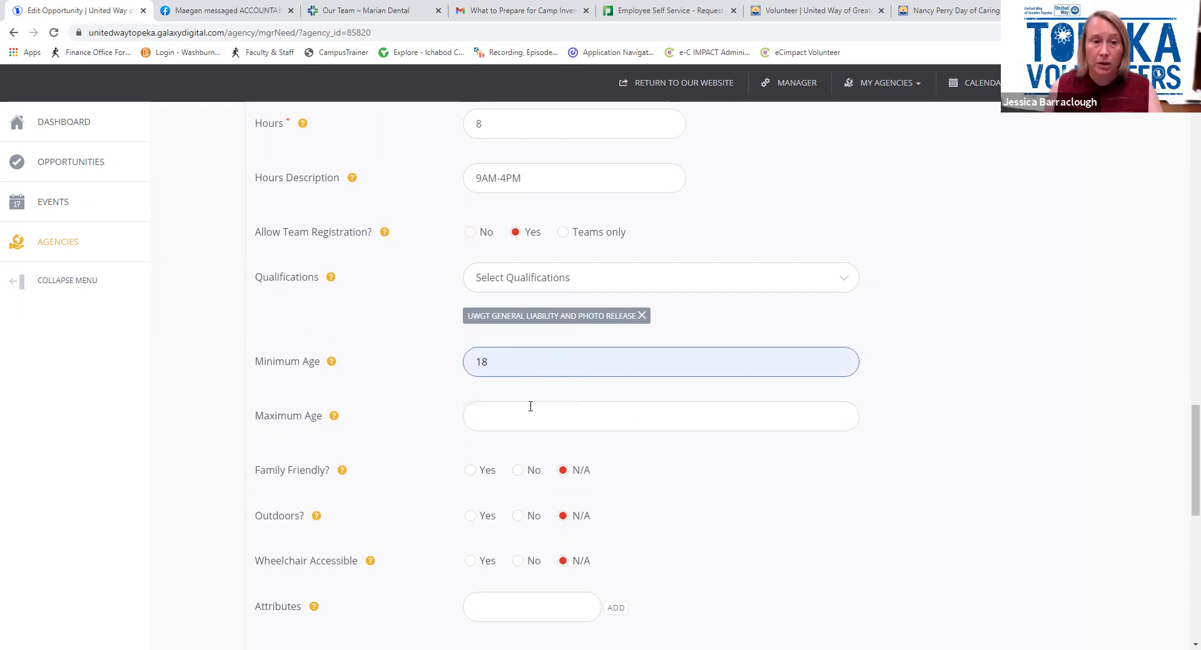
left_click(525, 416)
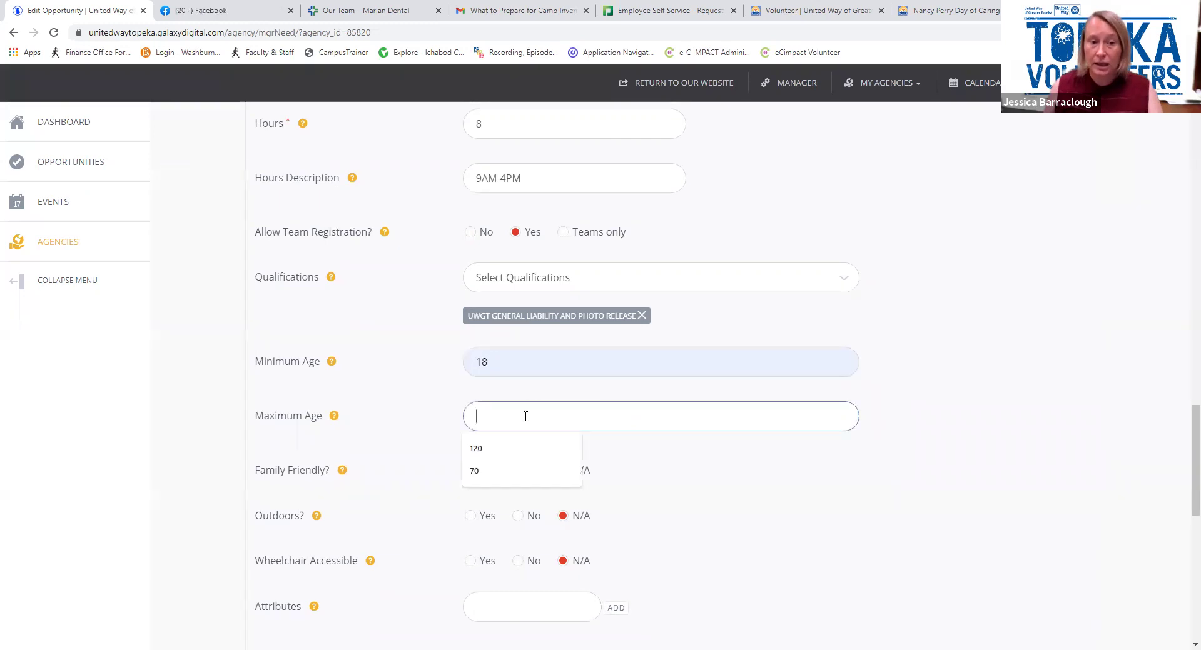
left_click(514, 448)
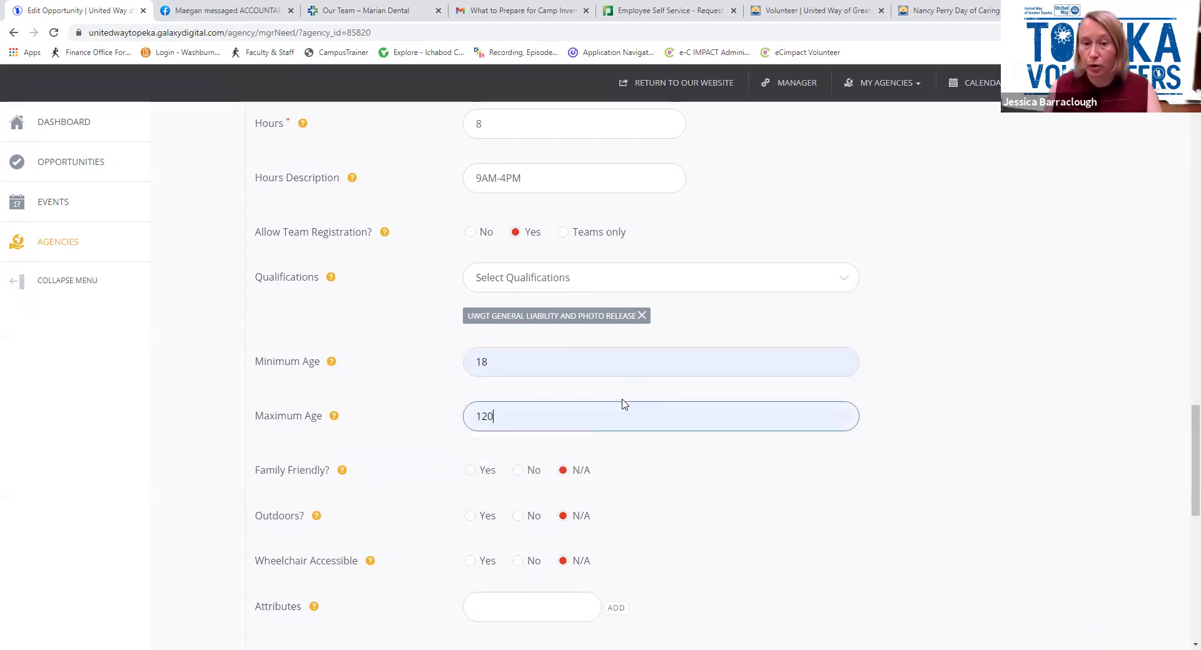
scroll(623, 404, "down", 1)
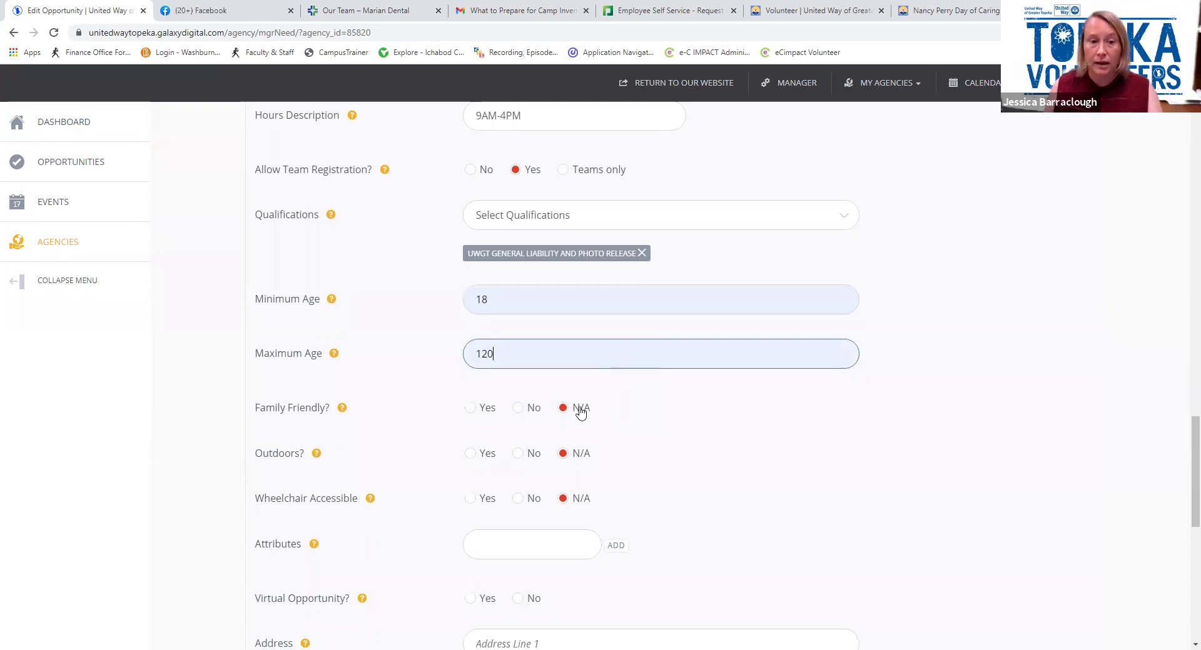
Mark it not family friendly, not outdoors, wheelchair accessible, and add a 'personal computer' attribute
left_click(517, 412)
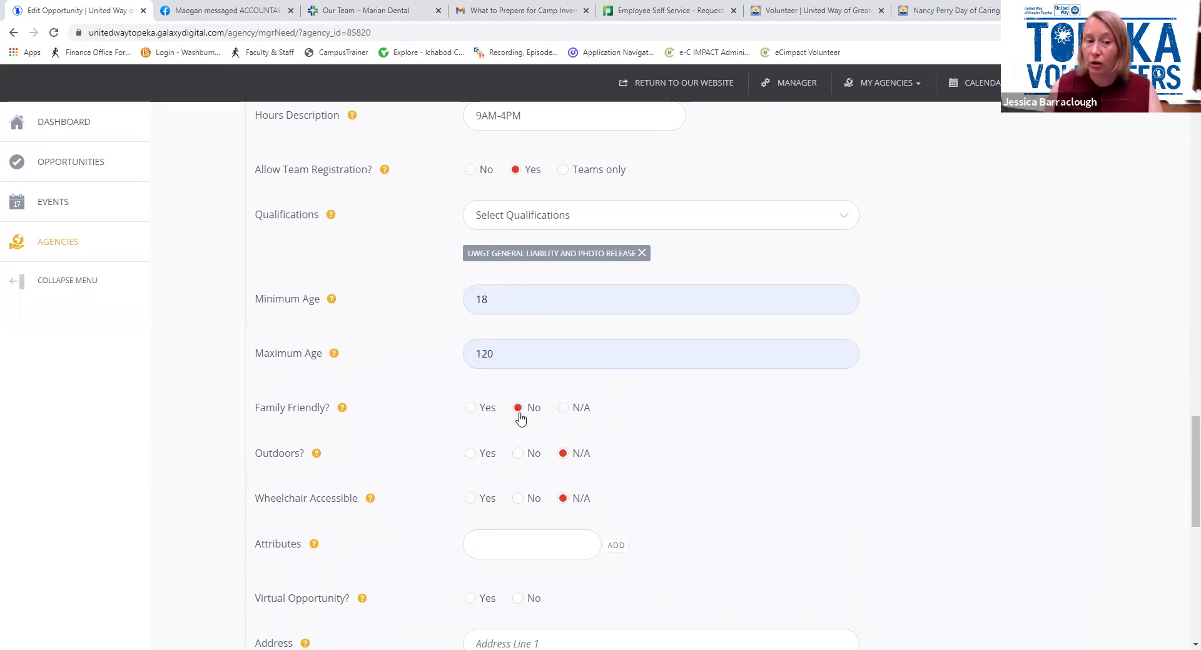
left_click(518, 454)
scroll(664, 459, "down", 1)
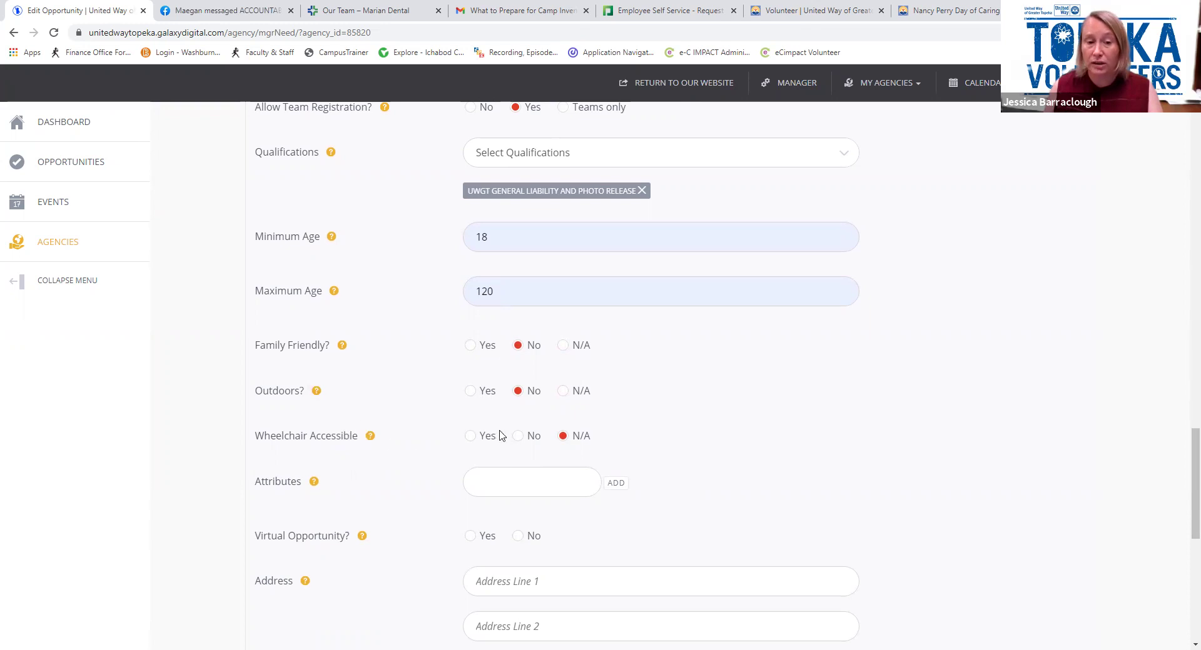
left_click(469, 439)
left_click(488, 476)
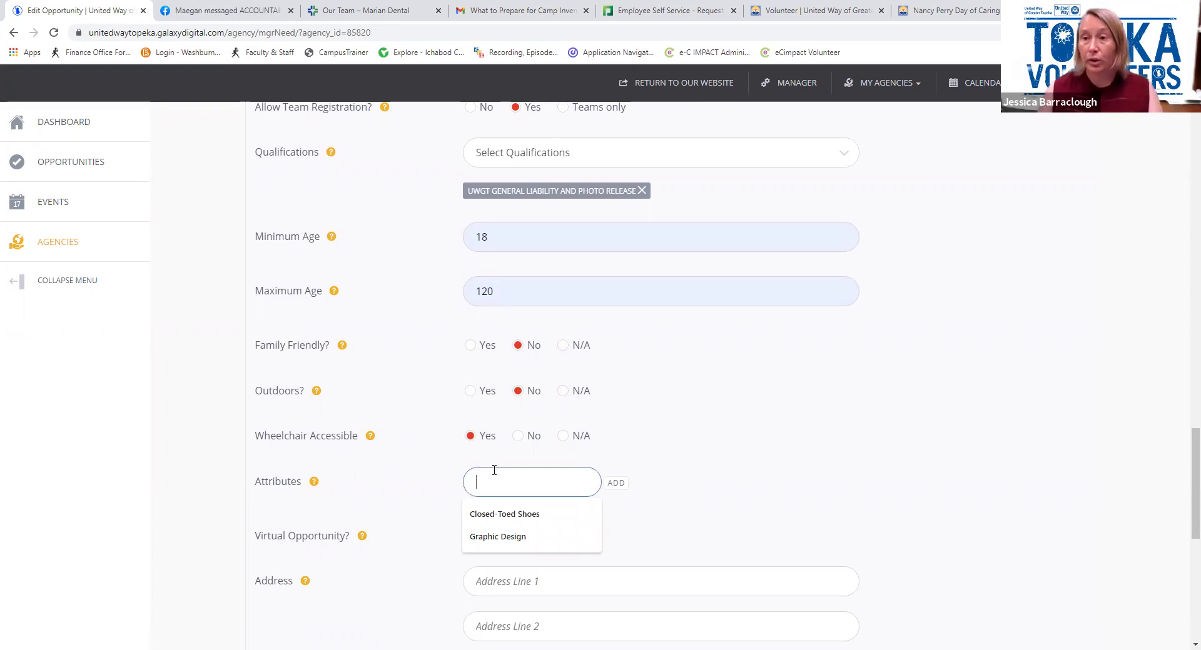
type("per")
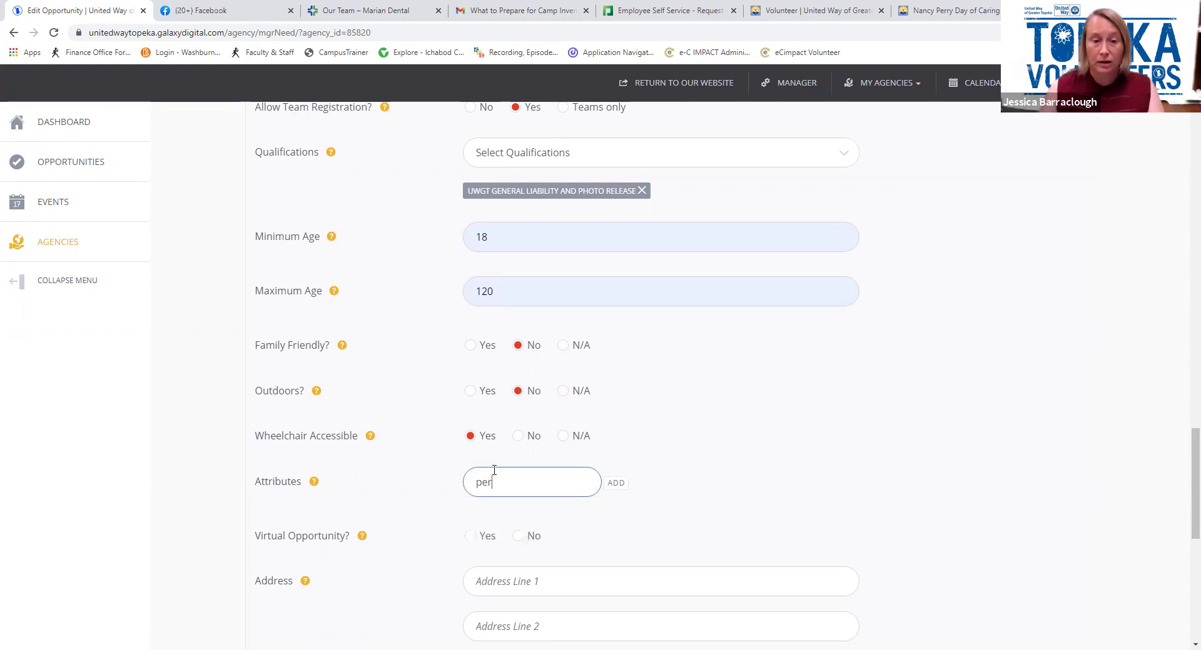
type("sonal computer")
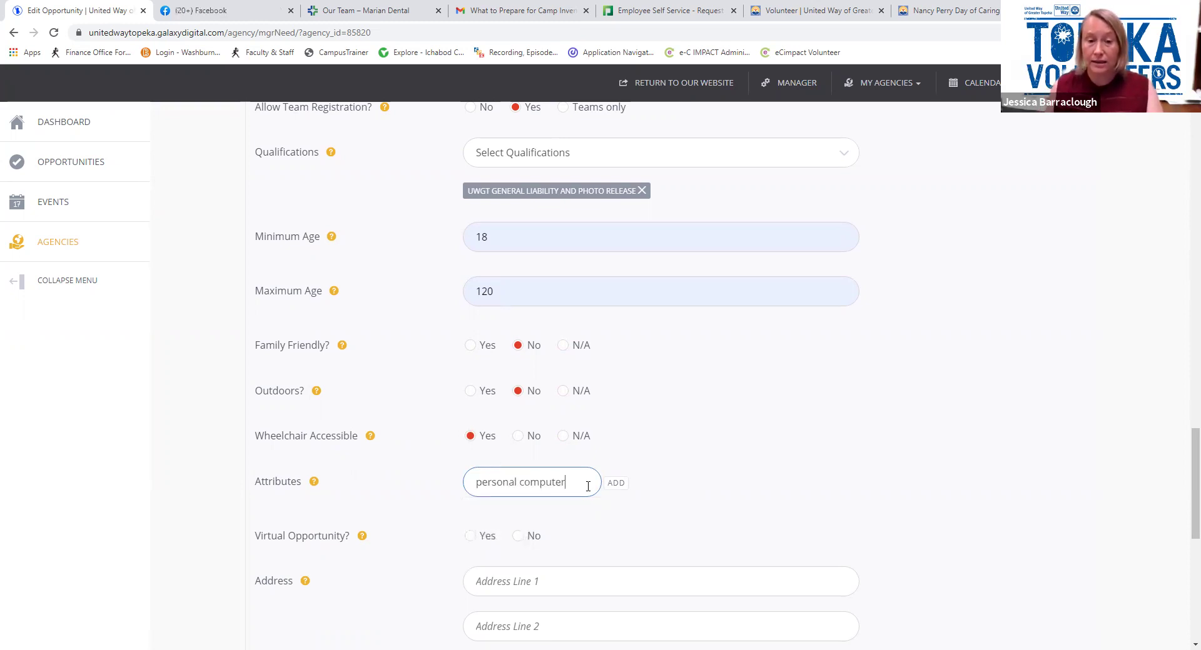
left_click(623, 487)
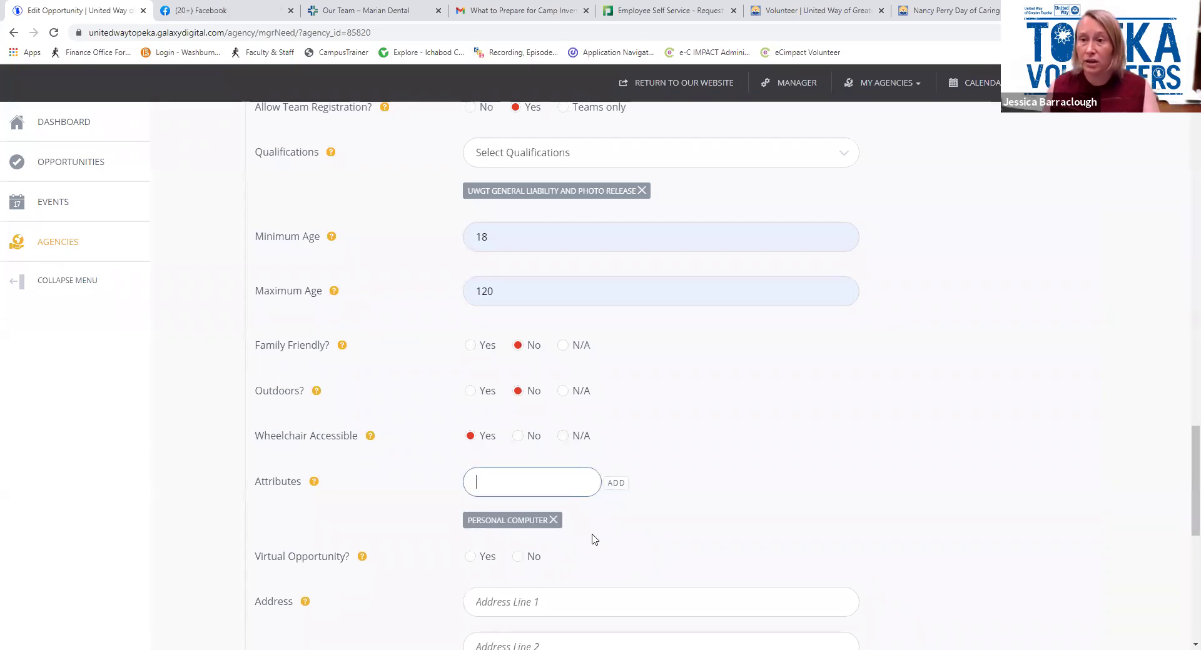
Mark the opportunity as virtual with zip code 66604
scroll(587, 528, "down", 2)
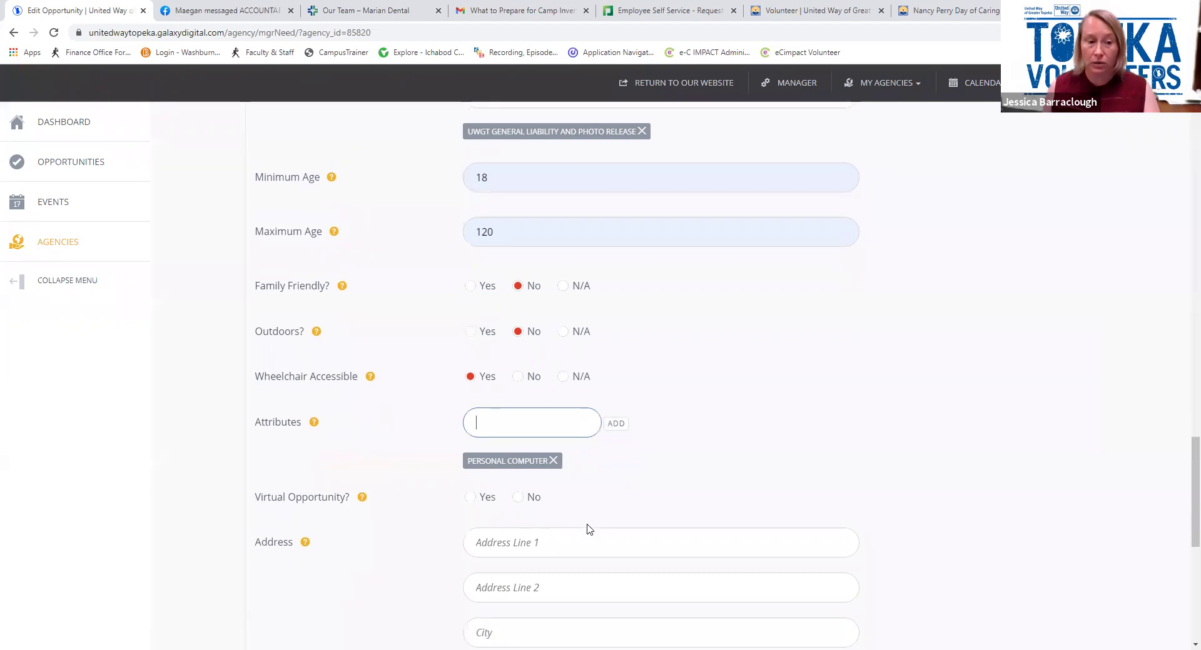
left_click(470, 435)
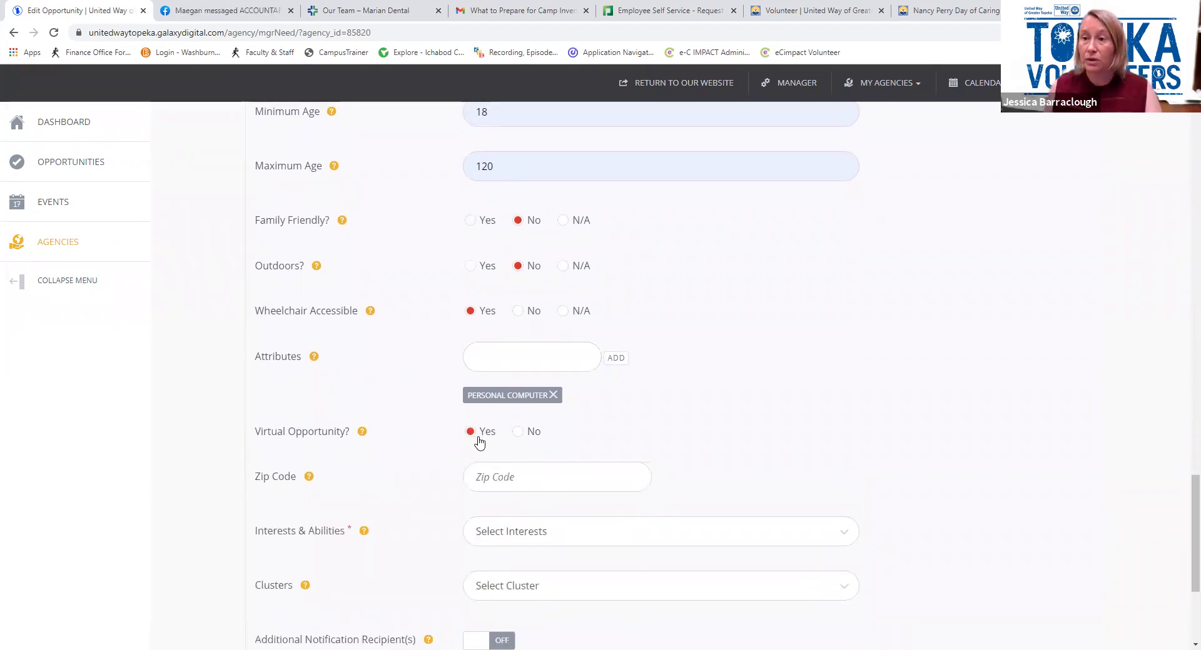
left_click(489, 477)
type("66604")
left_click(679, 491)
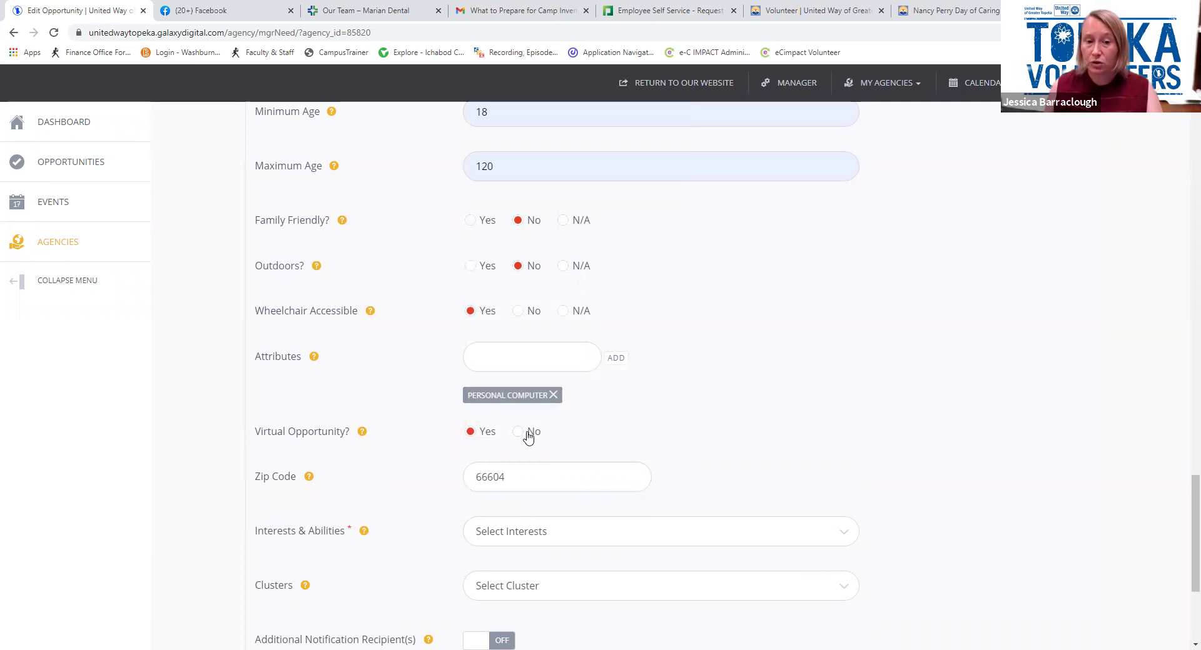
left_click(518, 433)
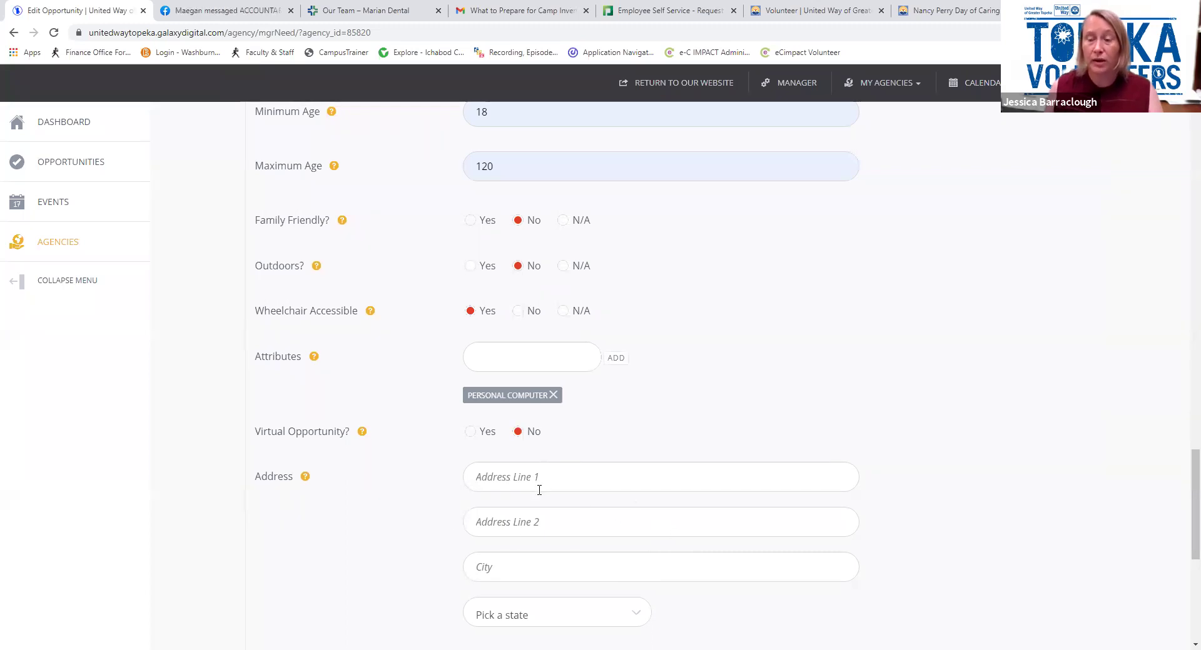
left_click(470, 431)
scroll(501, 428, "down", 3)
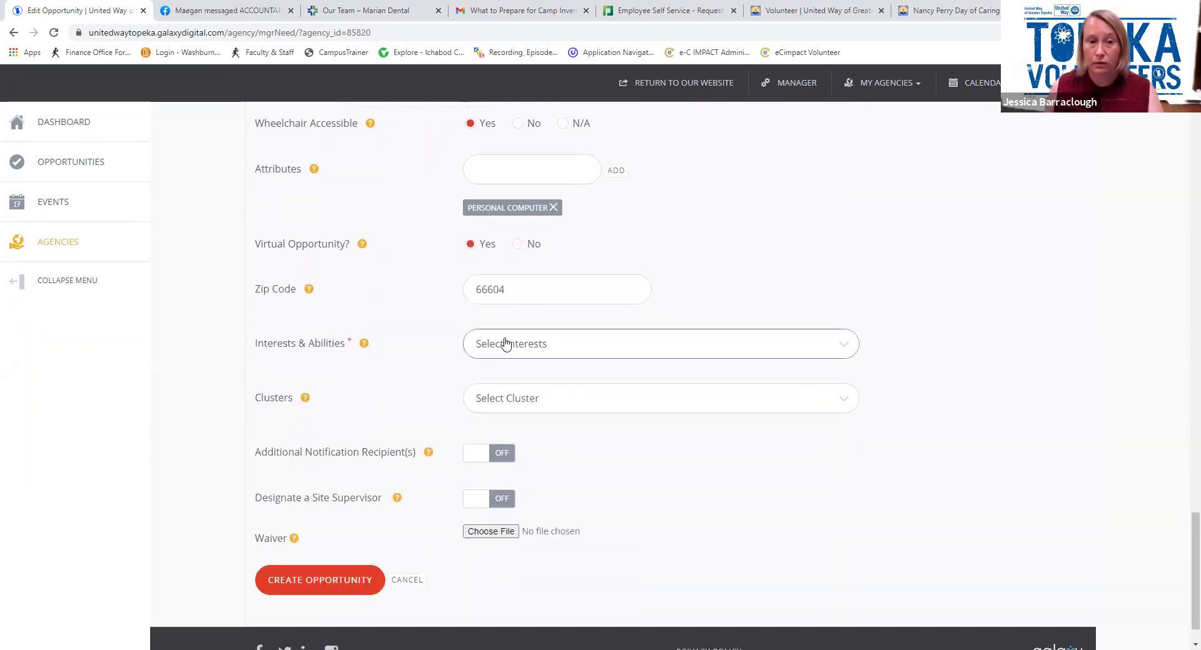
Add Medical and Skilled Labor interests and assign the Day of Caring 2021 cluster
left_click(506, 343)
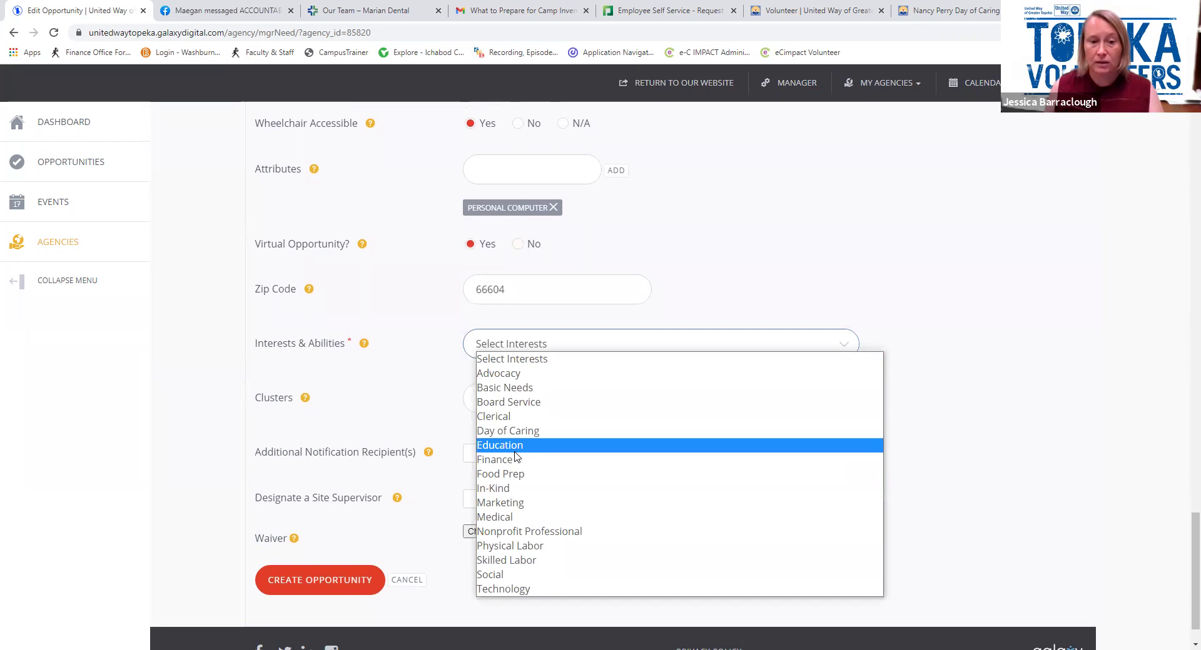
left_click(509, 521)
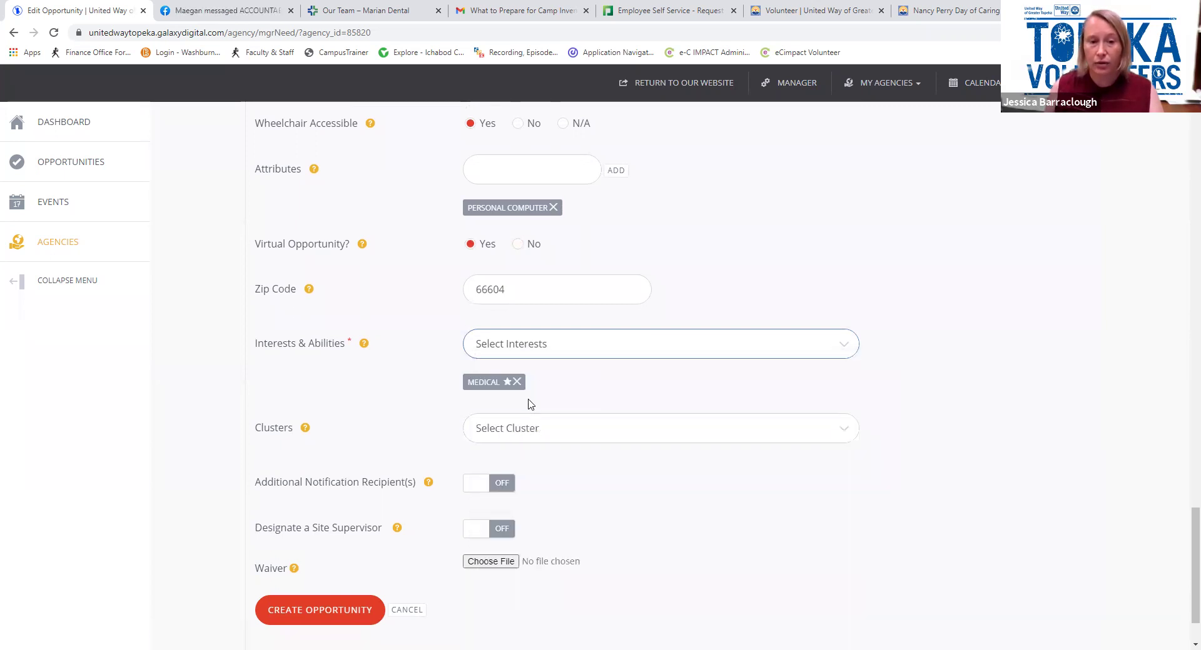
left_click(541, 348)
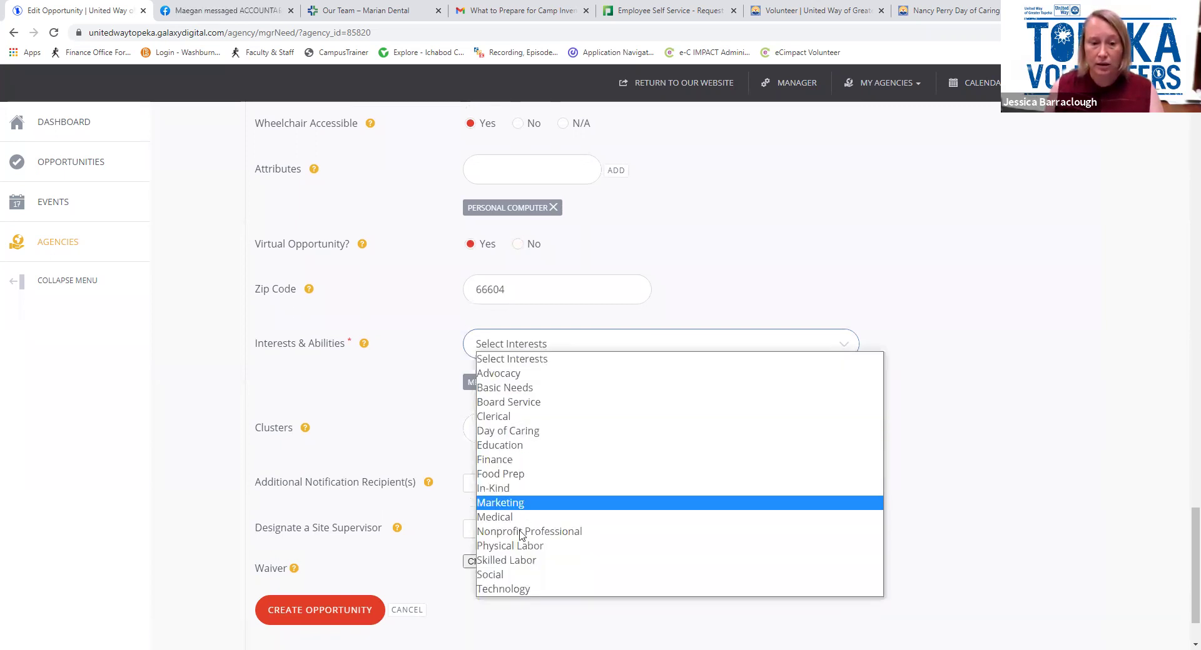
left_click(521, 563)
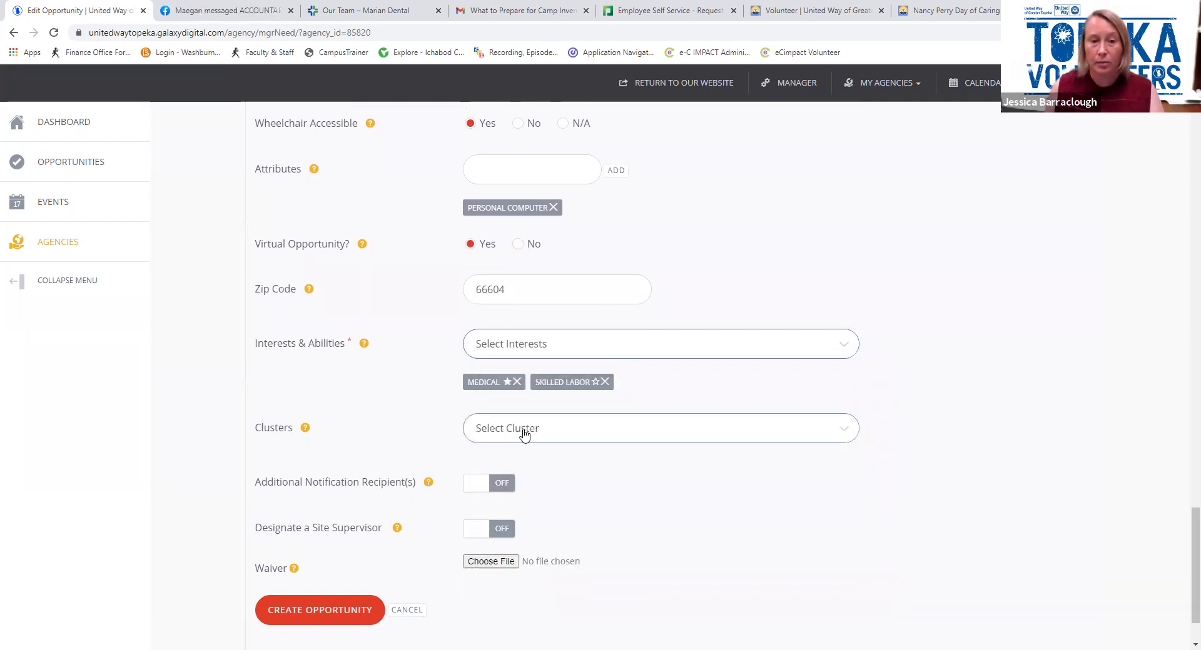
left_click(524, 436)
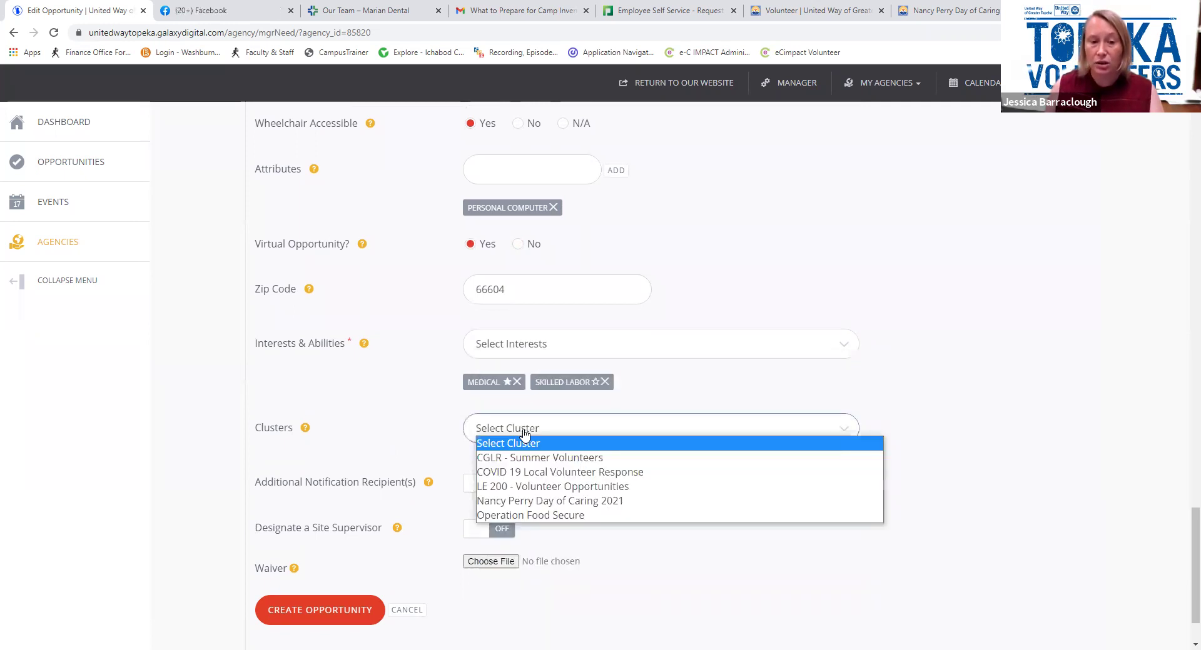
left_click(527, 502)
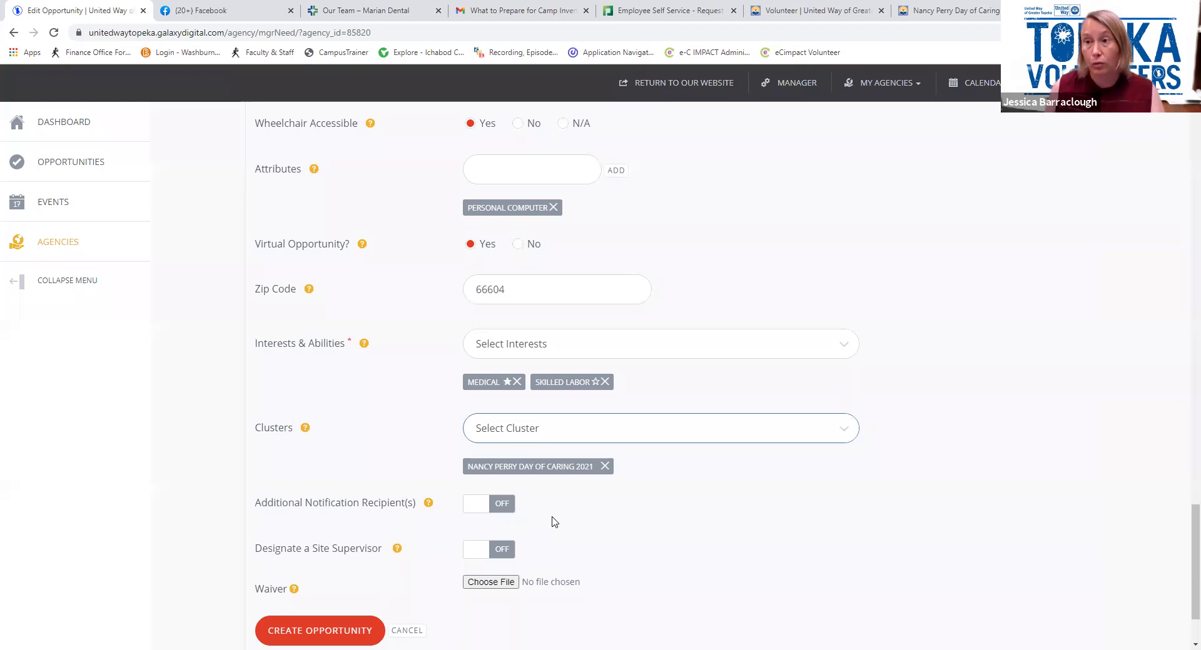
Keep extra notification recipients off; designate a site supervisor with the suggested e-mail and first name
left_click(479, 512)
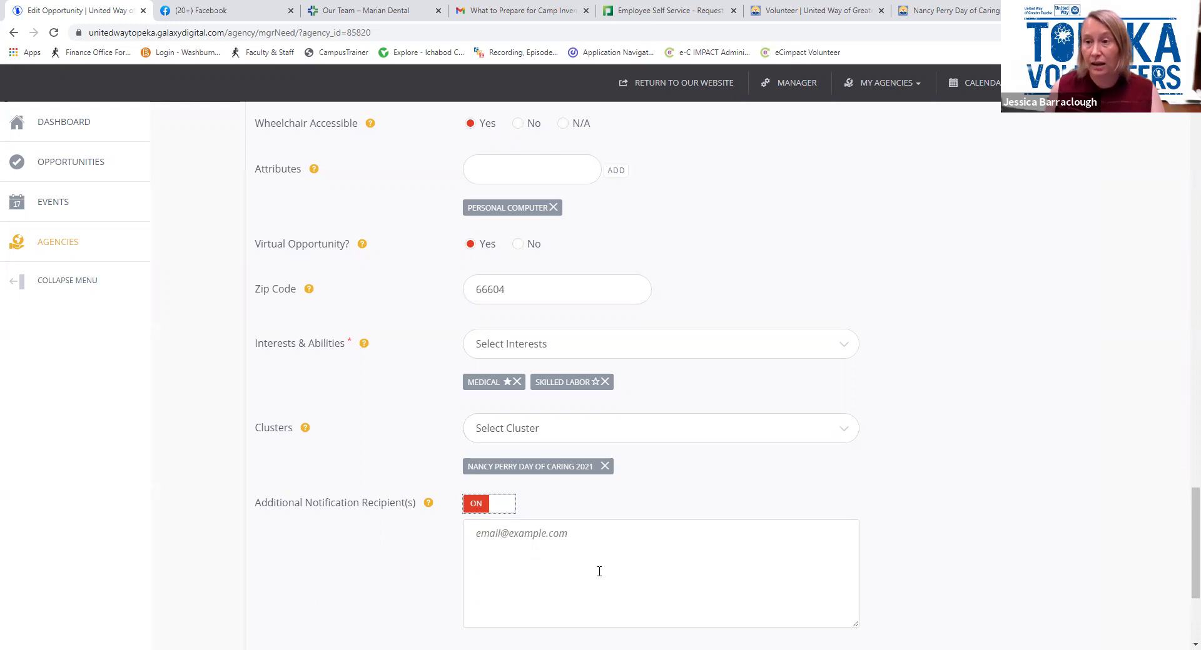
left_click(487, 511)
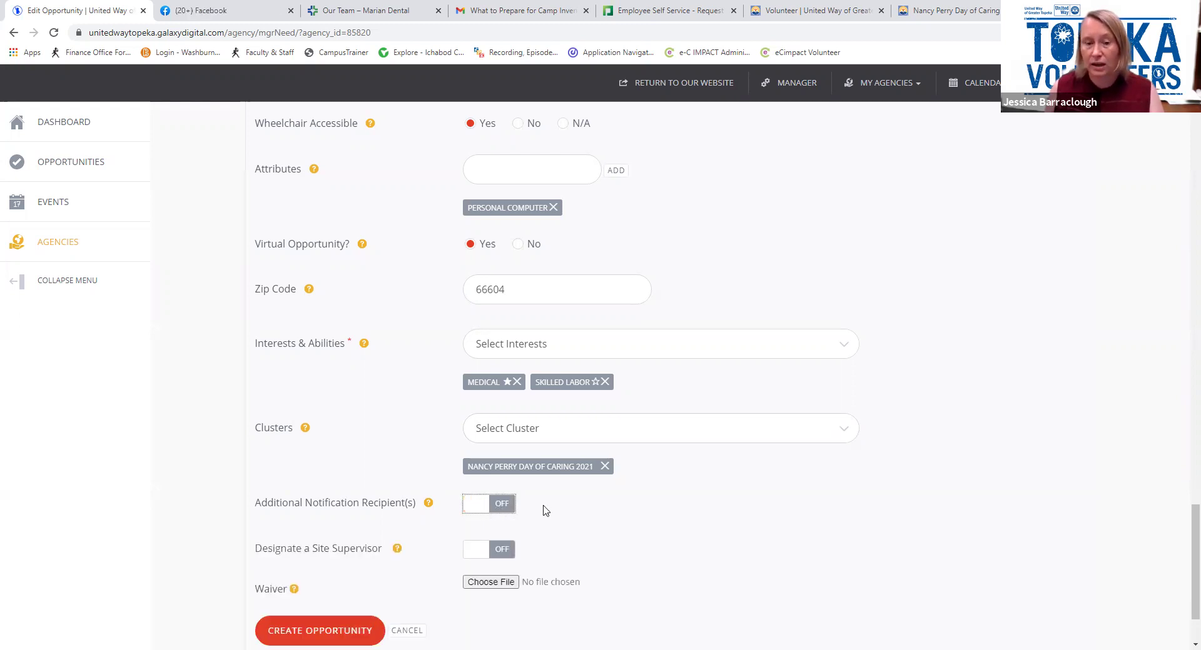
scroll(542, 508, "down", 1)
left_click(470, 494)
left_click(475, 491)
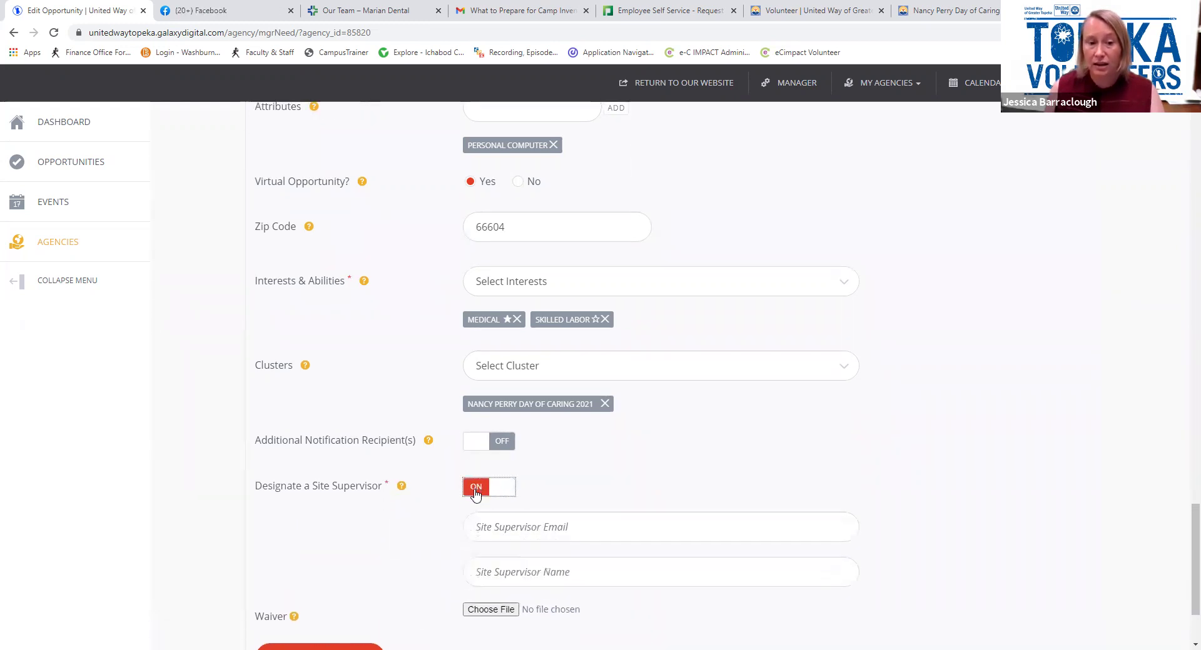
left_click(502, 530)
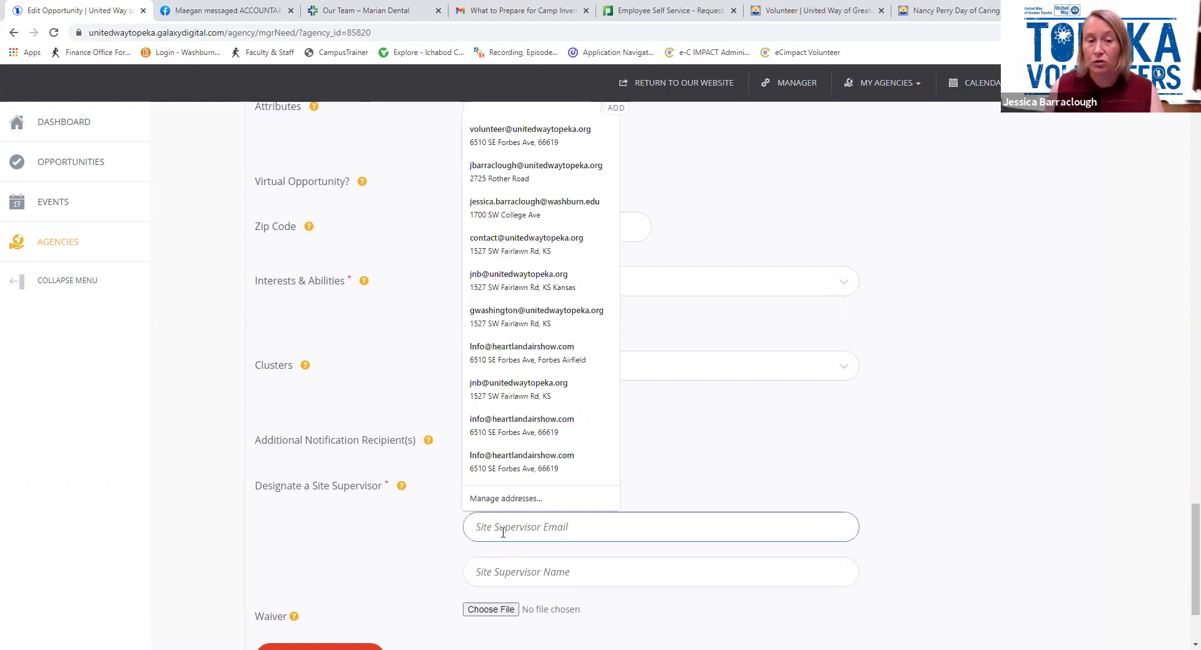
key("Down")
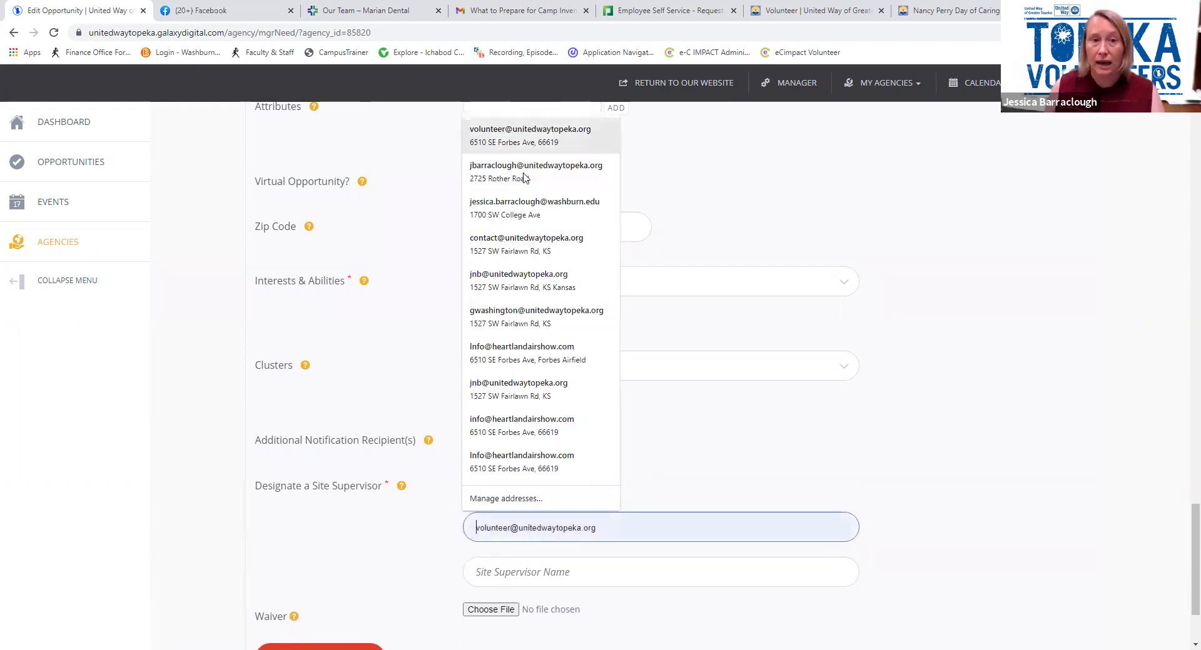
key("Return")
left_click(479, 571)
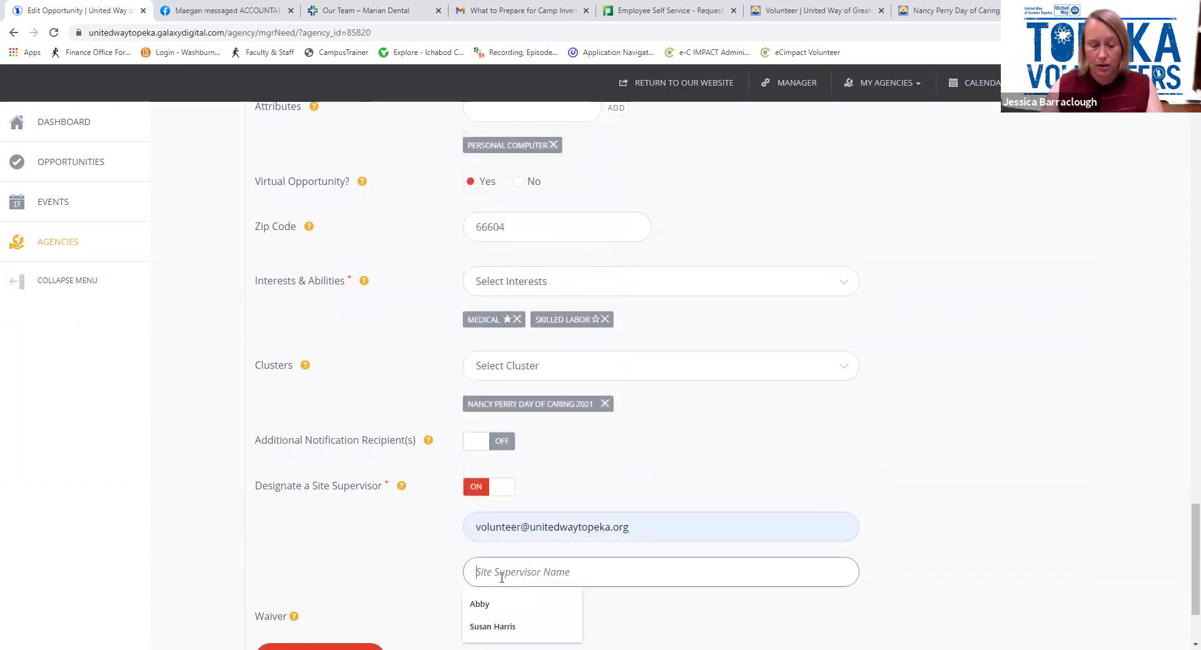
type("Abb")
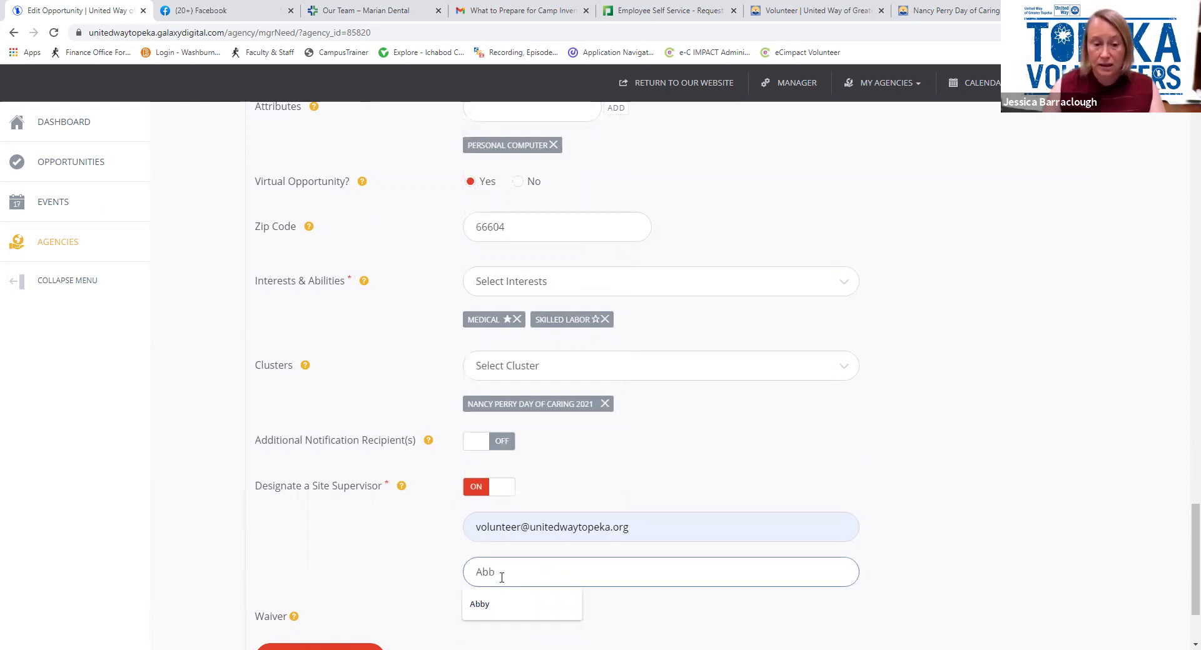
type("y")
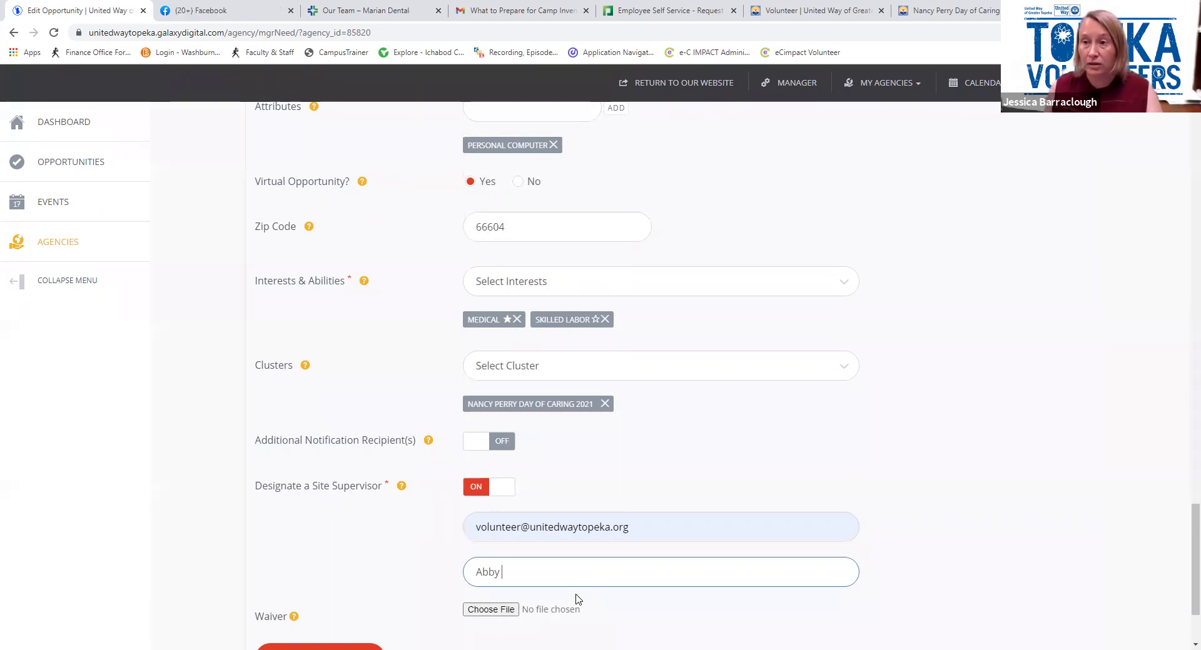
scroll(578, 588, "down", 2)
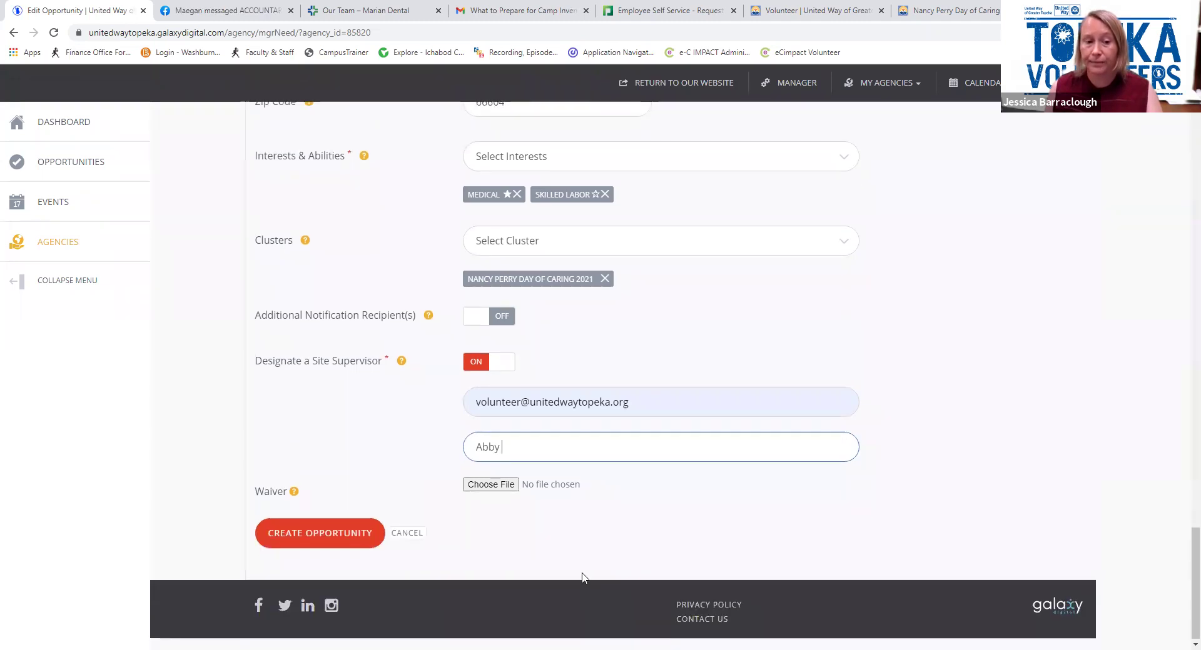
Create the art auction opportunity, review the Update Opportunity form, and submit the update
left_click(343, 538)
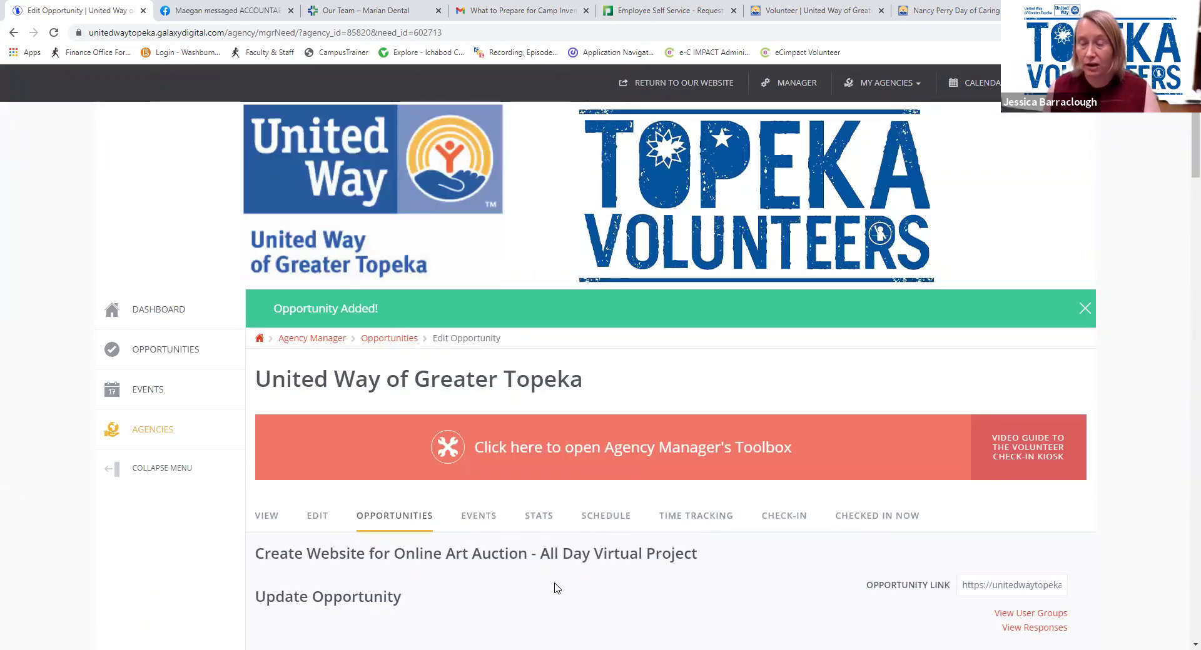
scroll(555, 588, "down", 3)
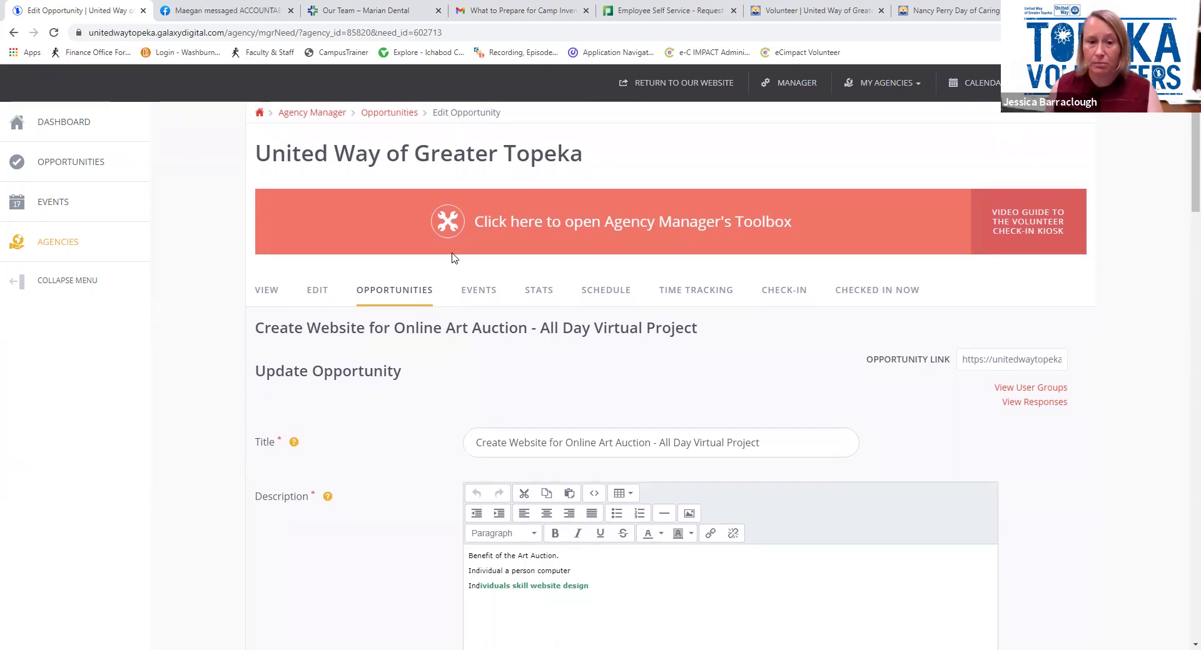
scroll(600, 381, "down", 5)
scroll(599, 381, "down", 3)
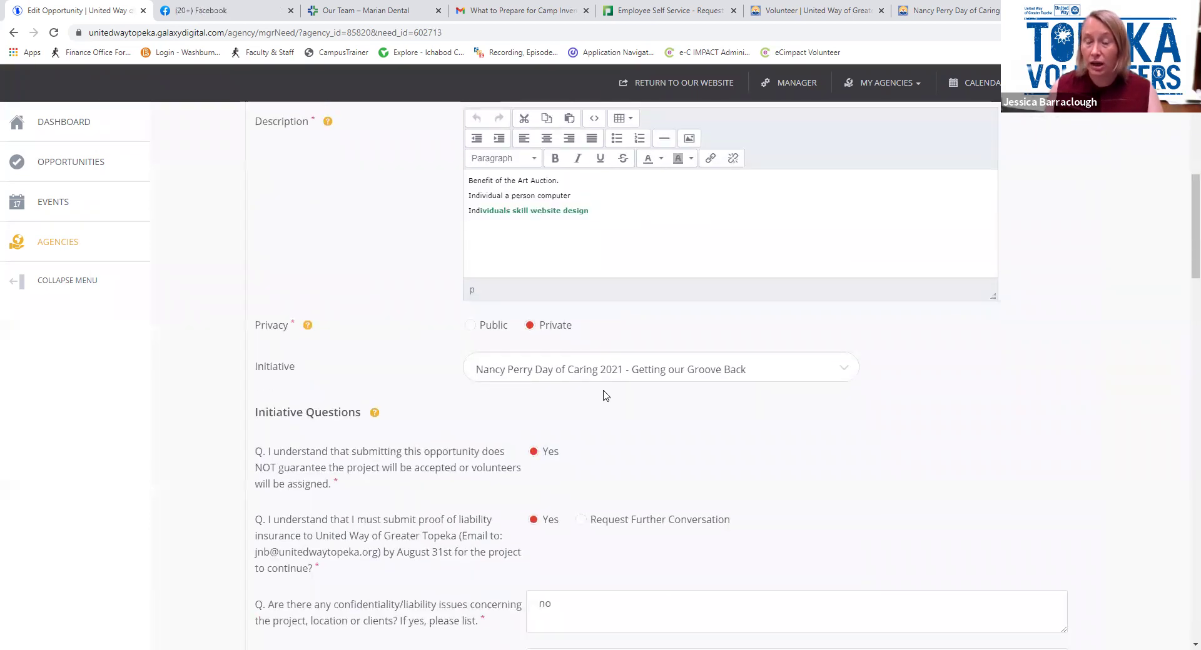
scroll(674, 294, "up", 4)
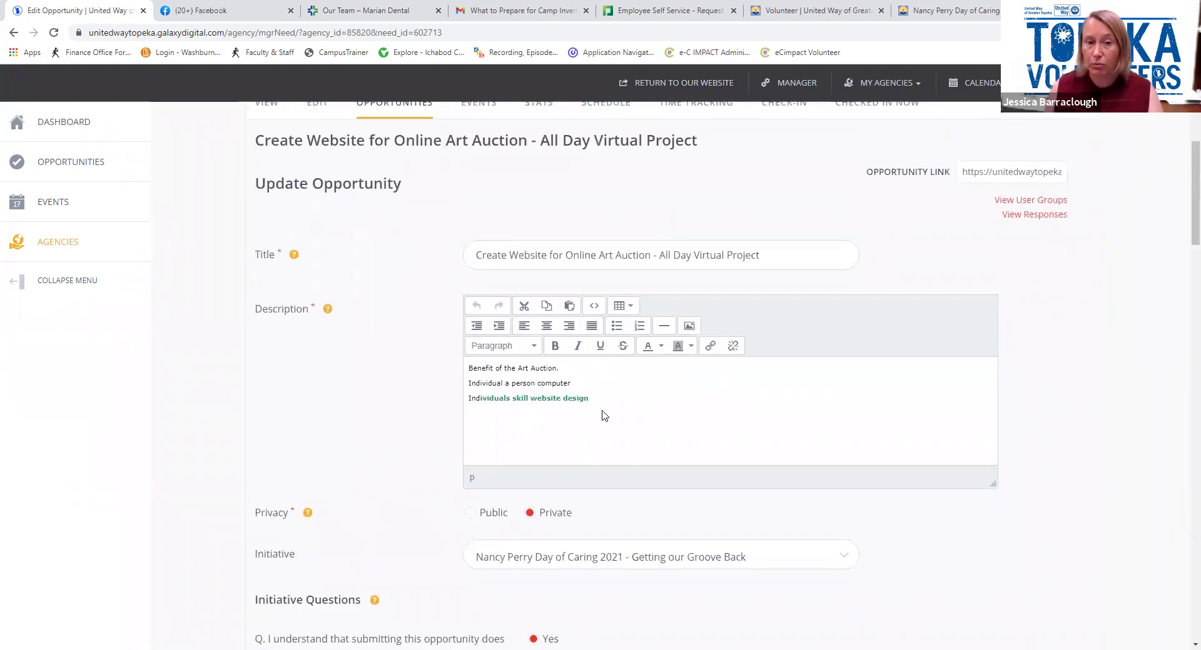
scroll(604, 415, "down", 20)
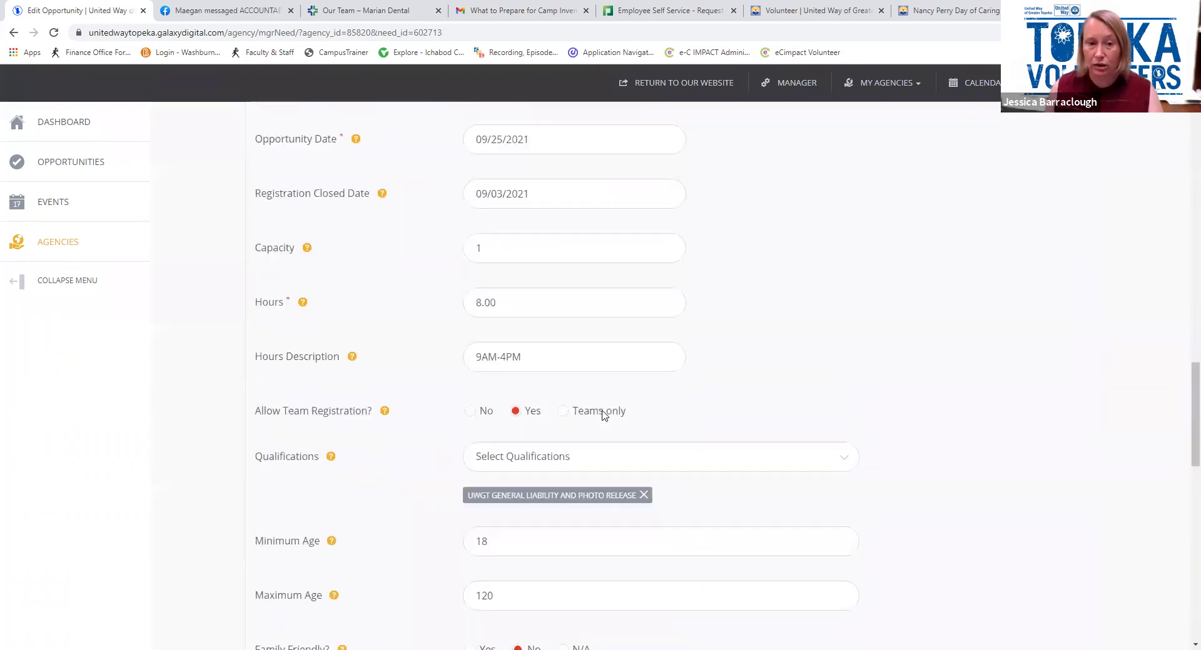
scroll(604, 415, "down", 8)
scroll(605, 416, "down", 1)
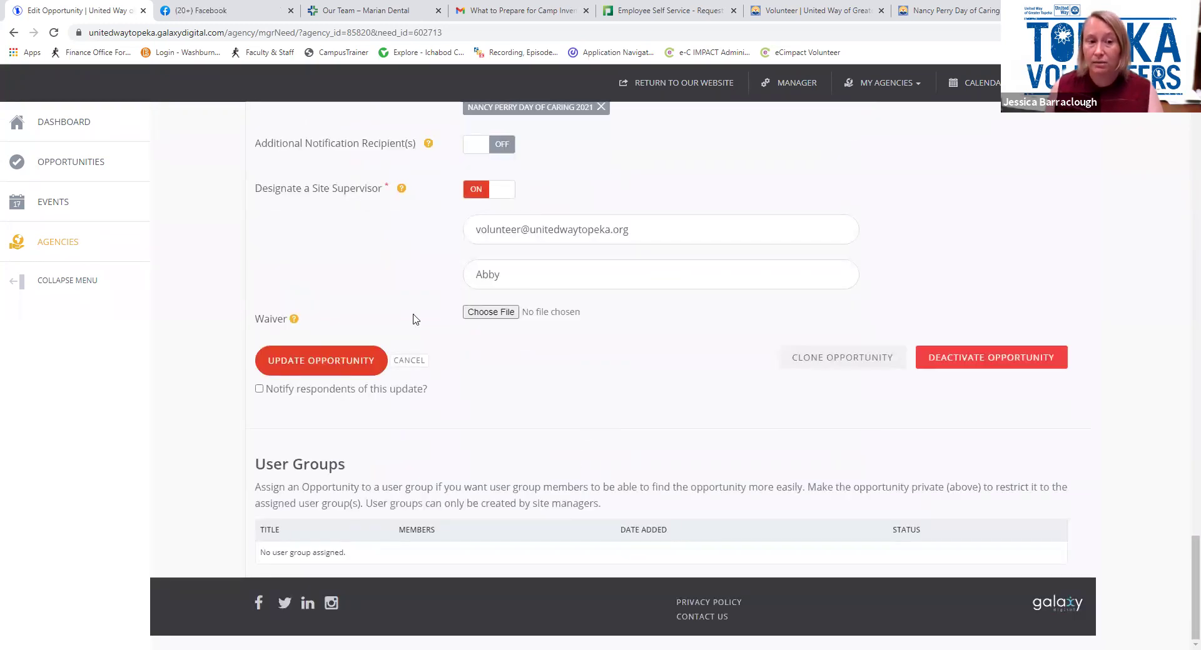
left_click(337, 369)
left_click(378, 374)
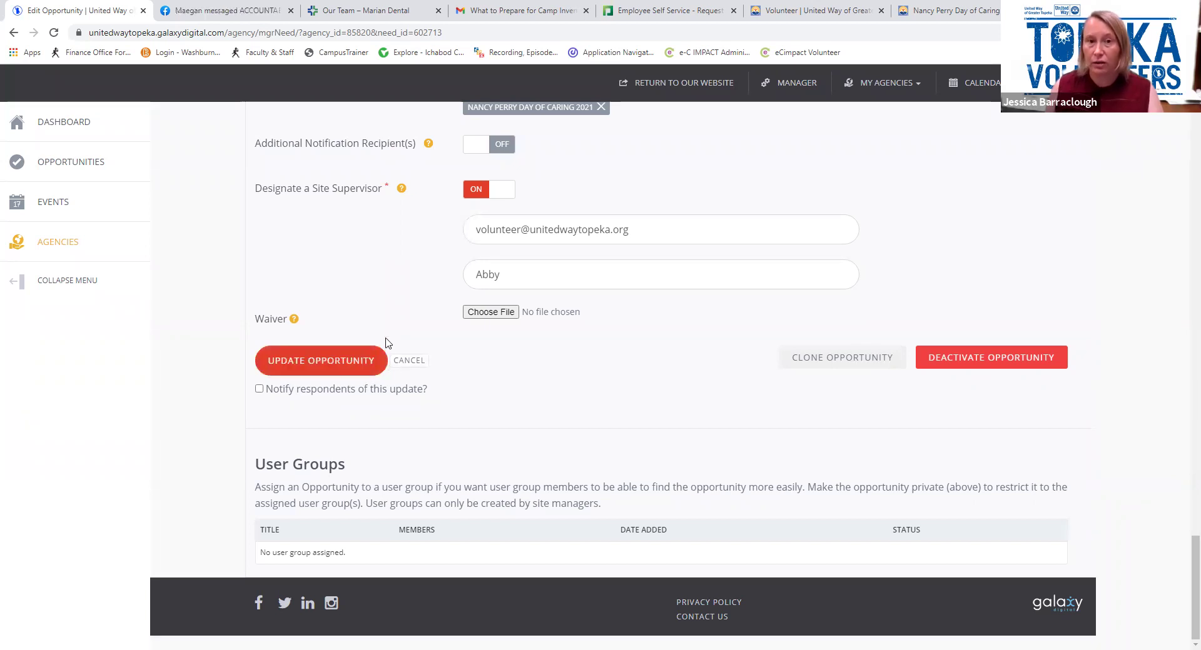